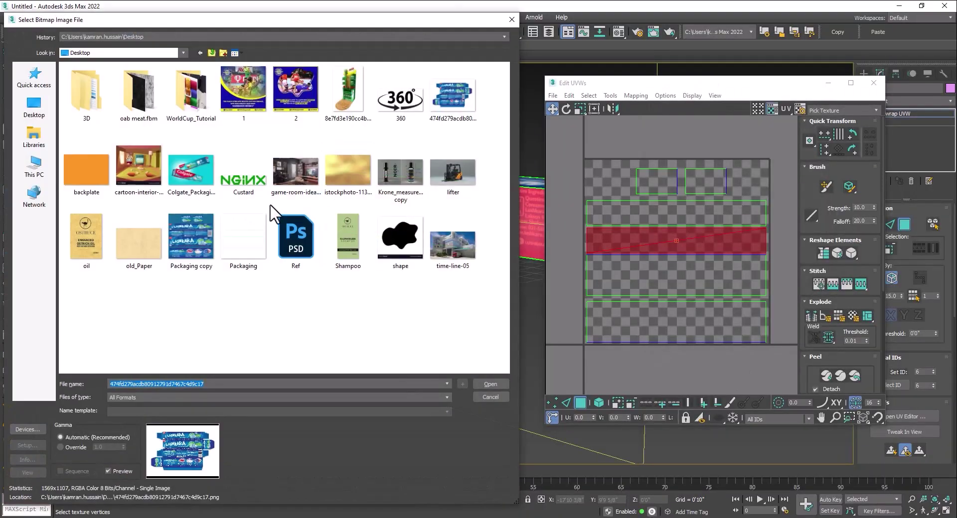
- Load the Packaging copy image as the bitmap
{"action": "double_click", "coordinate": [199, 226]}
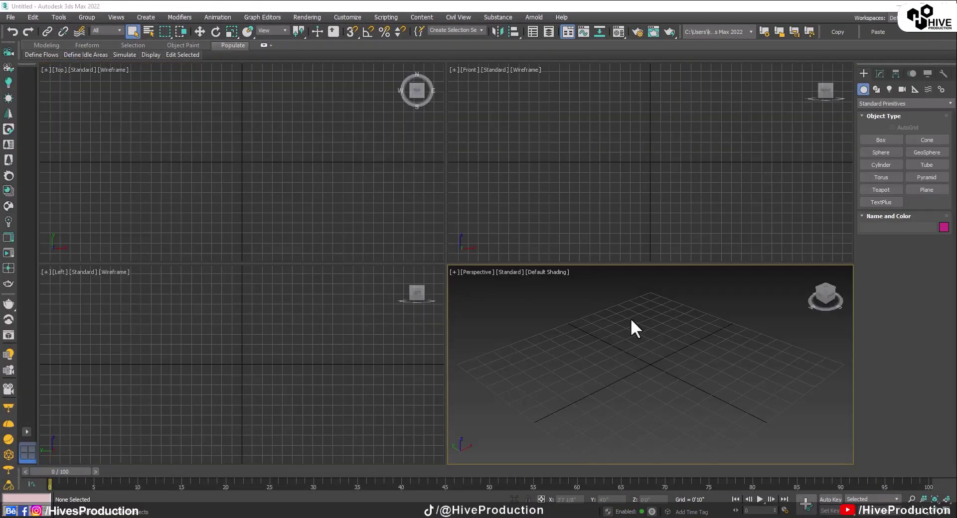
- Create a long box in the Top viewport, about 3'8" long, 16'1" wide and 2'3" high
{"action": "left_click", "coordinate": [616, 160]}
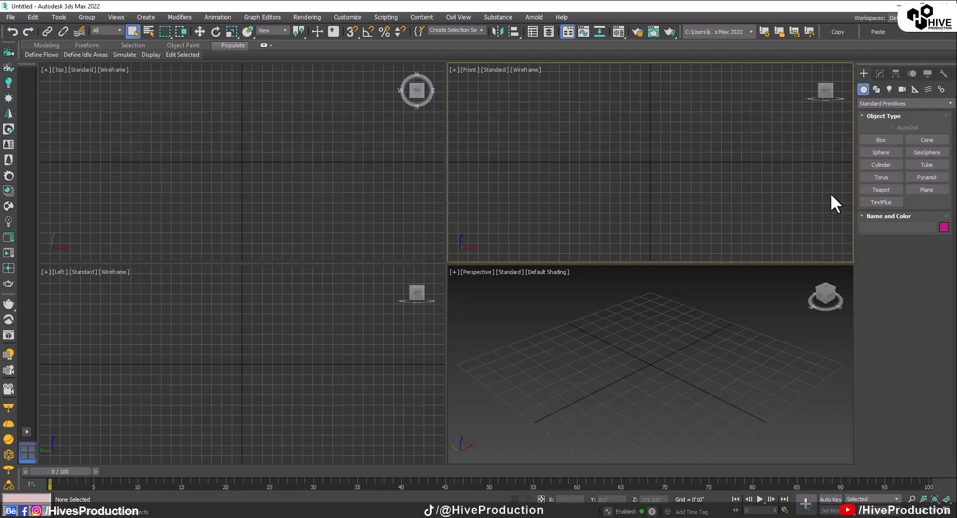
{"action": "left_click", "coordinate": [885, 139]}
{"action": "left_click_drag", "start_coordinate": [172, 144], "coordinate": [367, 188]}
{"action": "left_click", "coordinate": [364, 183]}
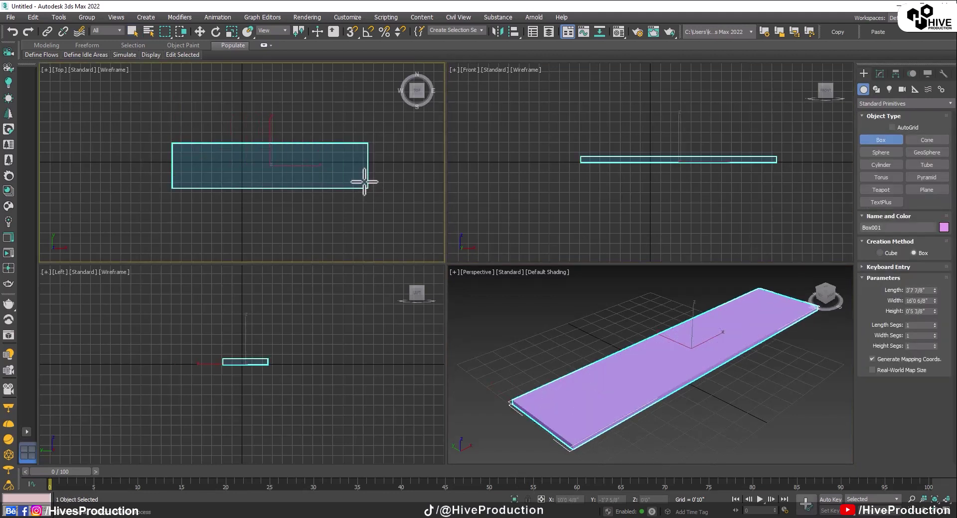
{"action": "left_click", "coordinate": [357, 160]}
{"action": "left_click", "coordinate": [694, 366]}
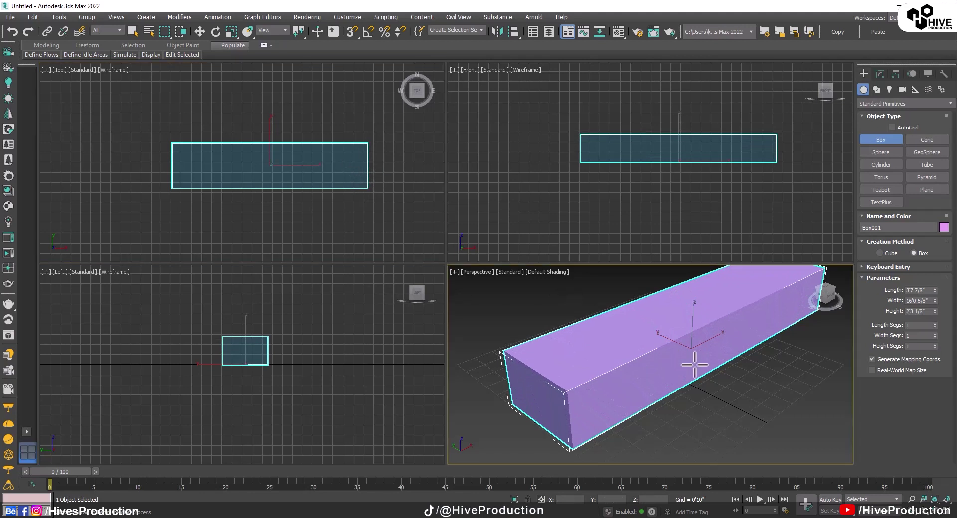
- Maximize the Perspective viewport and move the box to X 0 and Y 0
{"action": "scroll", "coordinate": [692, 373], "scroll_direction": "down", "scroll_amount": 3}
{"action": "key", "text": "alt+w"}
{"action": "key", "text": "w"}
{"action": "scroll", "coordinate": [518, 299], "scroll_direction": "up", "scroll_amount": 4}
{"action": "scroll", "coordinate": [528, 309], "scroll_direction": "down", "scroll_amount": 5}
{"action": "middle_click_drag", "start_coordinate": [546, 319], "coordinate": [469, 325], "text": "alt"}
{"action": "right_click", "coordinate": [587, 499]}
{"action": "right_click", "coordinate": [627, 500]}
{"action": "middle_click_drag", "start_coordinate": [609, 406], "coordinate": [474, 324], "text": "alt"}
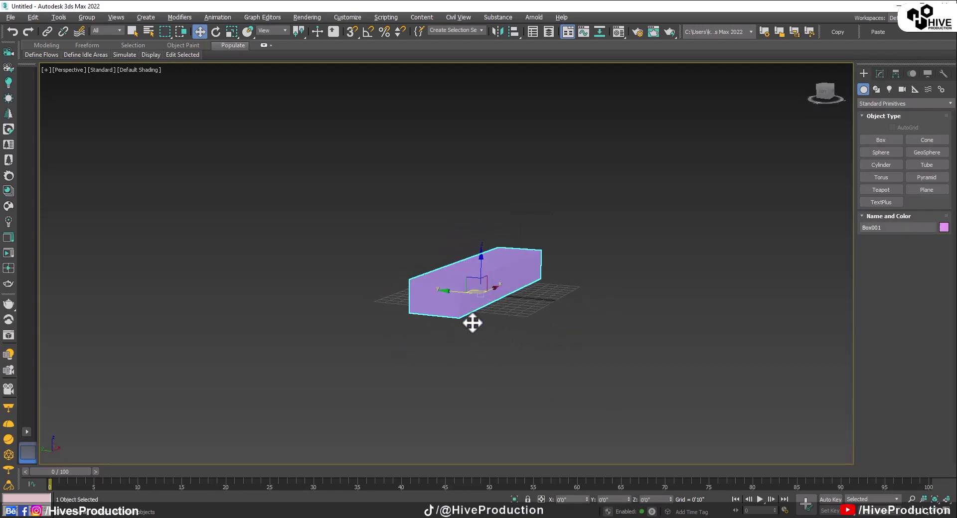
- Display edged faces and scale the box taller along Z in two passes of about 107% each
{"action": "scroll", "coordinate": [474, 324], "scroll_direction": "up", "scroll_amount": 3}
{"action": "key", "text": "F4"}
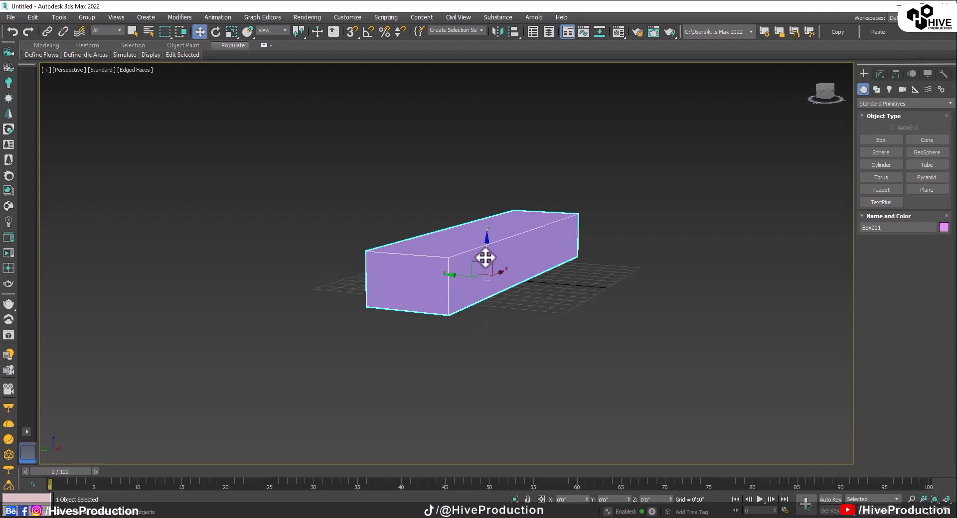
{"action": "key", "text": "r"}
{"action": "left_click_drag", "start_coordinate": [488, 240], "coordinate": [490, 234]}
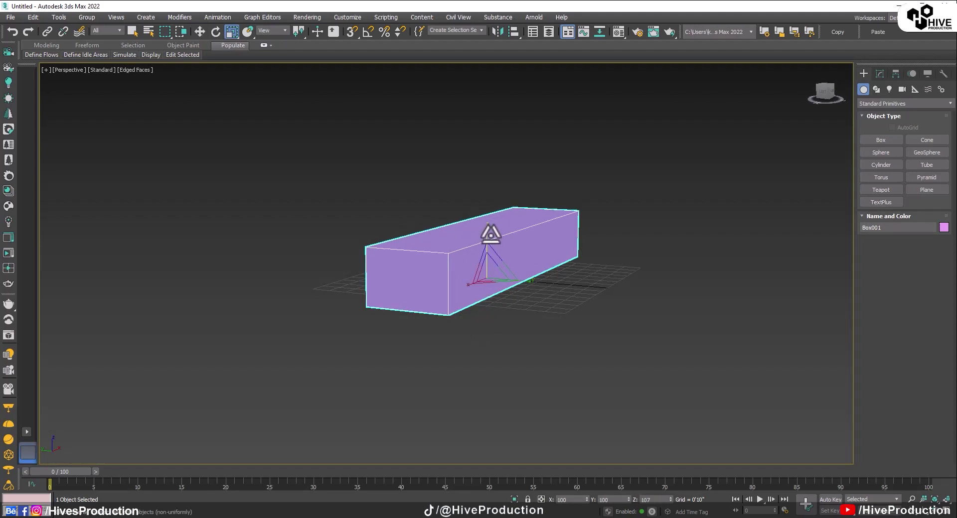
{"action": "middle_click_drag", "start_coordinate": [343, 192], "coordinate": [336, 188], "text": "alt"}
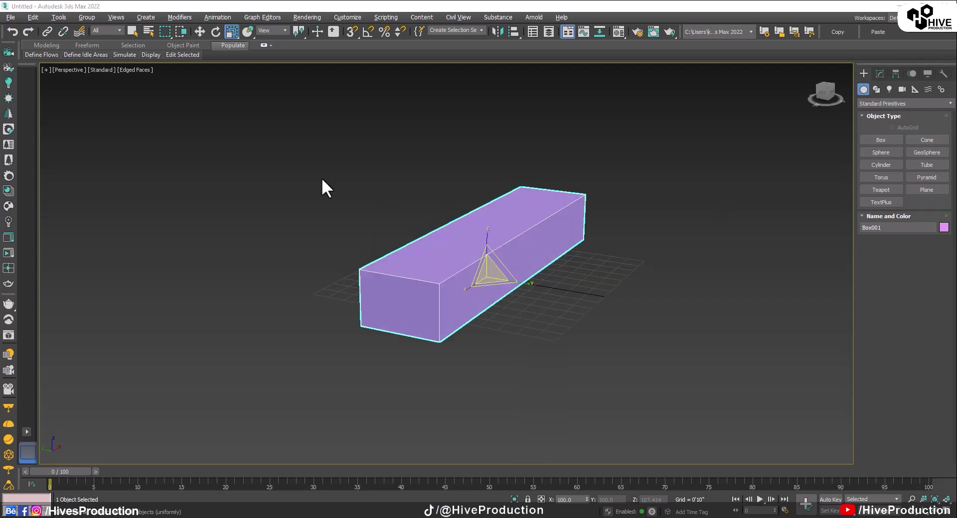
{"action": "left_click_drag", "start_coordinate": [485, 238], "coordinate": [486, 234]}
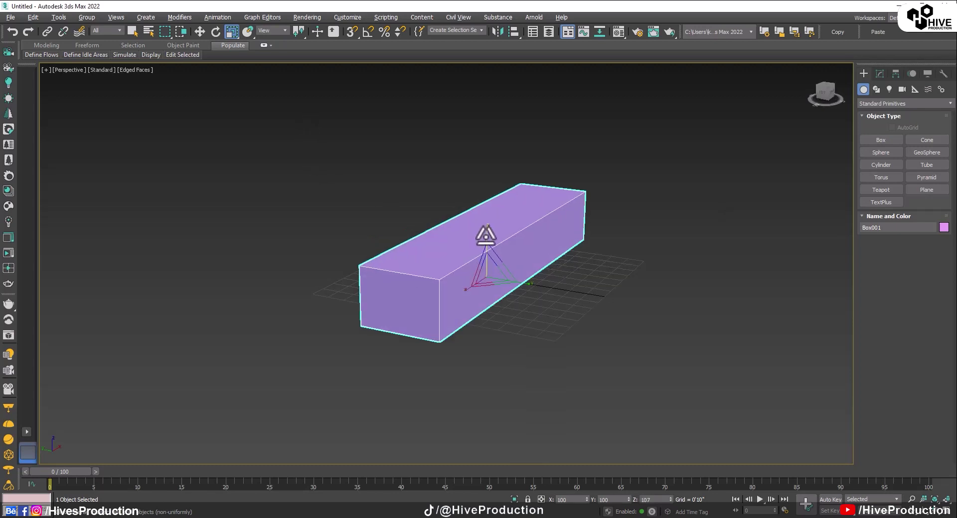
{"action": "left_click", "coordinate": [598, 312]}
{"action": "middle_click_drag", "start_coordinate": [597, 310], "coordinate": [516, 314], "text": "alt"}
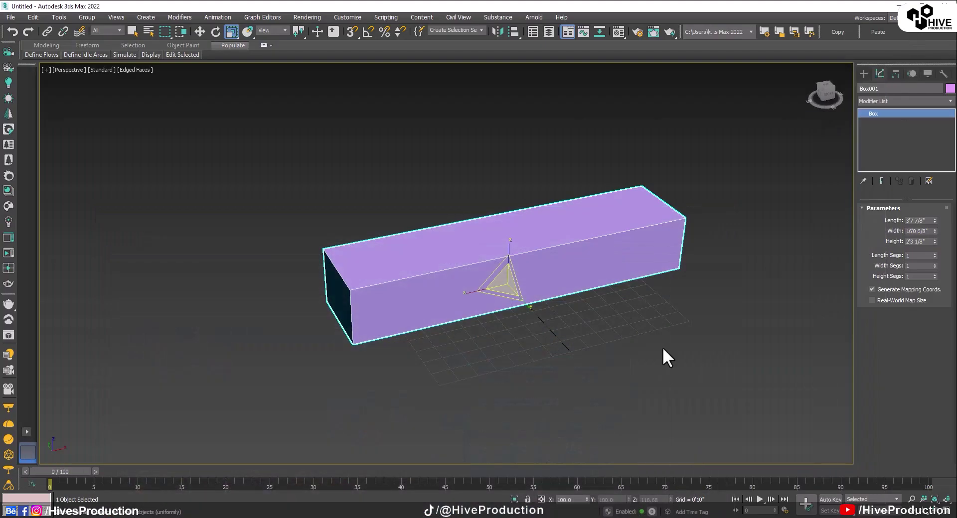
- Load a VRayMtl into the first material slot and assign it to the box
{"action": "left_click", "coordinate": [558, 433]}
{"action": "left_click", "coordinate": [523, 231]}
{"action": "left_click", "coordinate": [618, 33]}
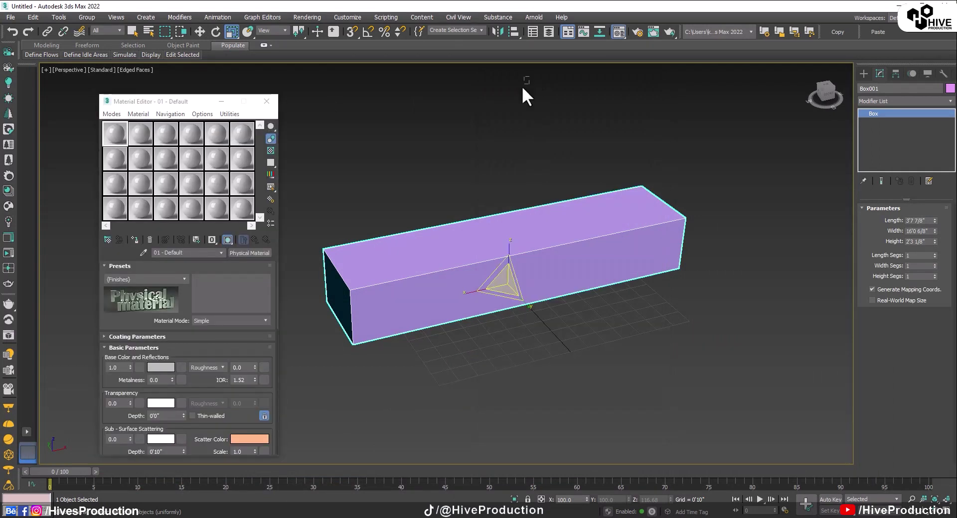
{"action": "left_click", "coordinate": [522, 87]}
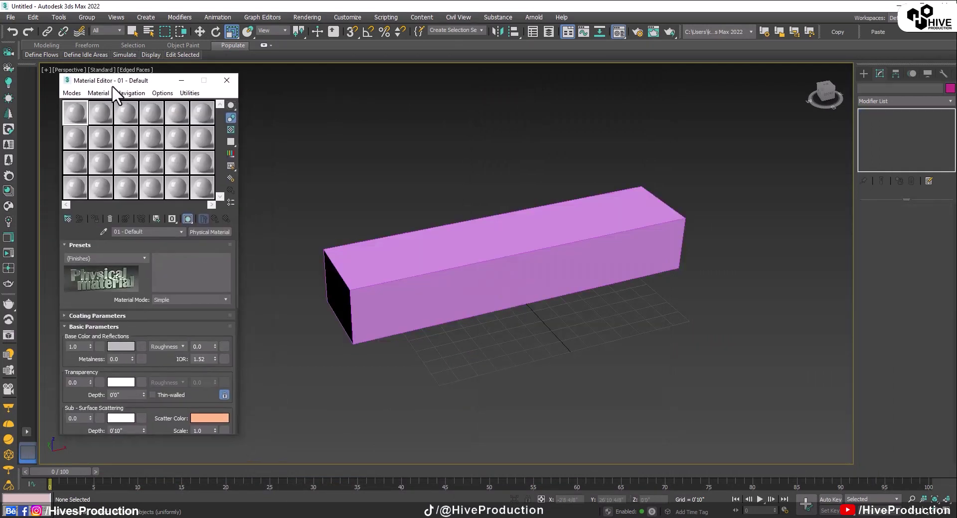
{"action": "left_click", "coordinate": [67, 220]}
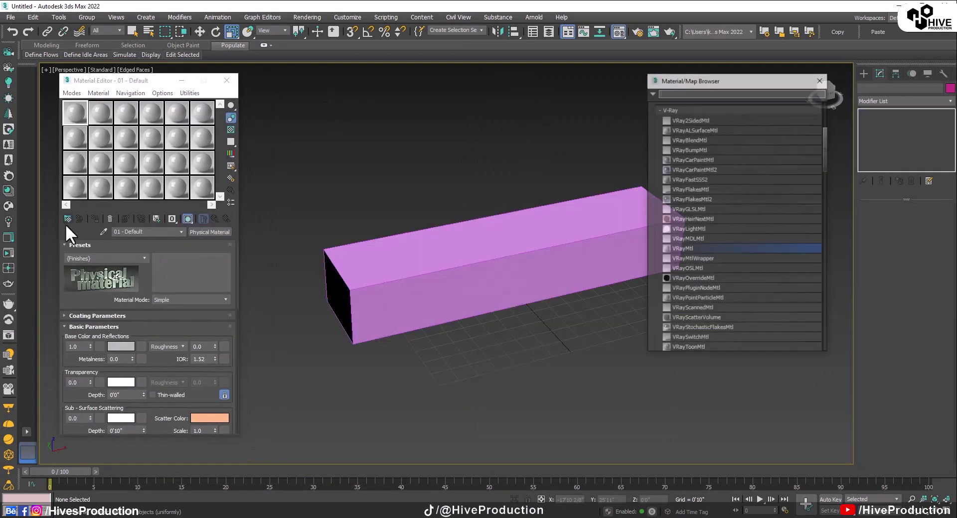
{"action": "double_click", "coordinate": [678, 249]}
{"action": "left_click", "coordinate": [536, 219]}
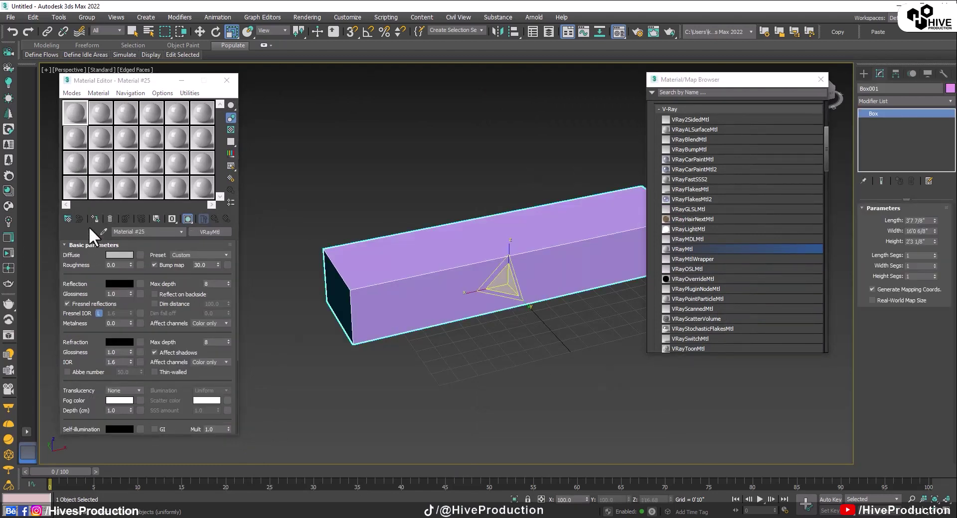
- Use 474fd279acdb80912791d7467c4d9c17.png as the material's diffuse bitmap and show it on the box in the viewport
{"action": "left_click", "coordinate": [141, 254]}
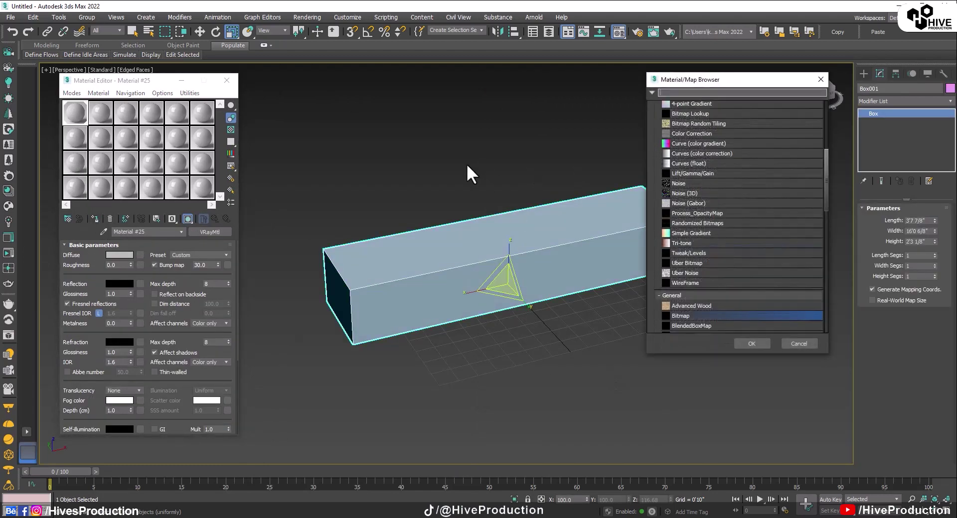
{"action": "double_click", "coordinate": [730, 315]}
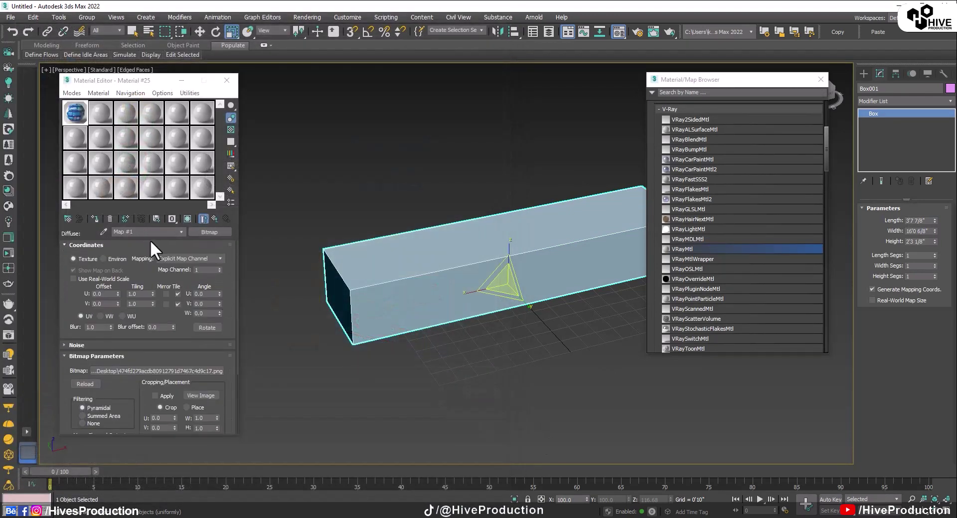
{"action": "left_click", "coordinate": [188, 218]}
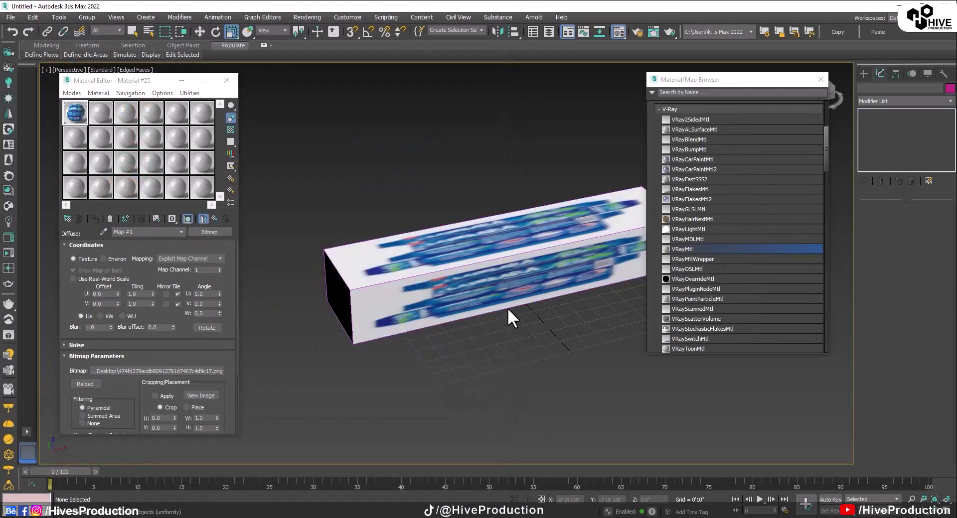
{"action": "scroll", "coordinate": [508, 316], "scroll_direction": "up", "scroll_amount": 4}
{"action": "left_click", "coordinate": [819, 80]}
{"action": "mouse_move", "coordinate": [592, 308]}
{"action": "middle_mouse_down", "text": "alt"}
{"action": "mouse_move", "coordinate": [636, 277]}
{"action": "mouse_move", "coordinate": [588, 342]}
{"action": "mouse_move", "coordinate": [602, 312]}
{"action": "middle_mouse_up", "text": "alt"}
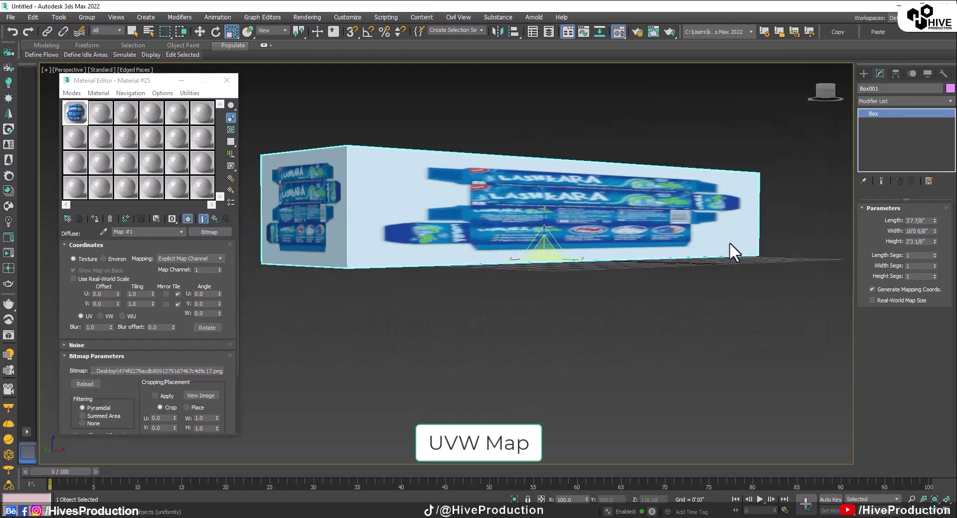
- Add a UVW Map modifier to the box with Box mapping
{"action": "left_click", "coordinate": [875, 103]}
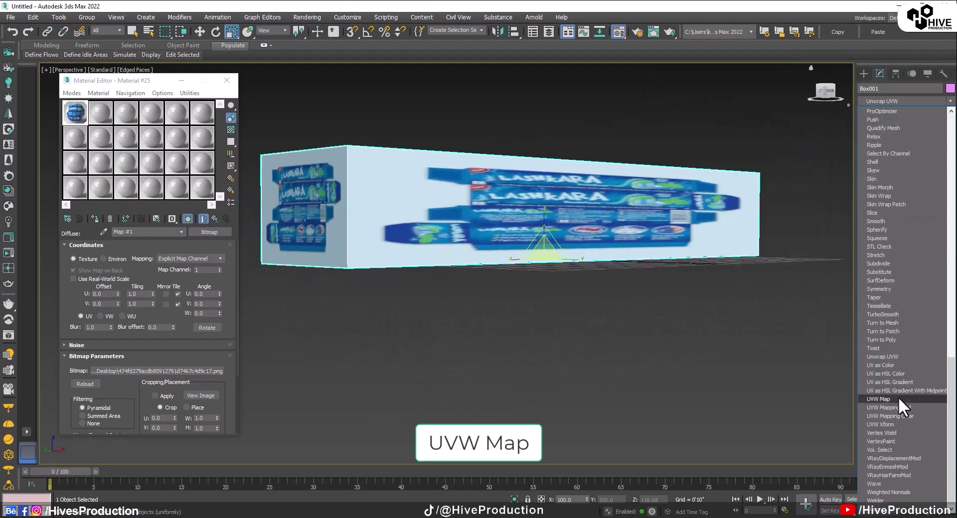
{"action": "left_click", "coordinate": [898, 397]}
{"action": "middle_click_drag", "start_coordinate": [765, 363], "coordinate": [845, 315], "text": "alt"}
{"action": "left_click", "coordinate": [885, 265]}
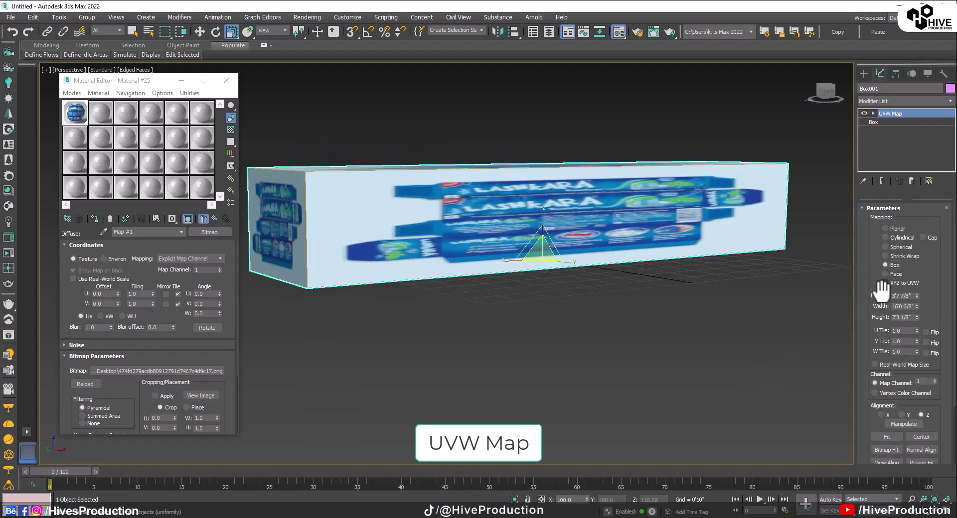
- Enlarge the UVW Map width to about 29'4 7/8" and its height to about 12'8 7/8"
{"action": "left_click_drag", "start_coordinate": [917, 305], "coordinate": [900, 217]}
{"action": "right_click", "coordinate": [899, 217]}
{"action": "left_click_drag", "start_coordinate": [917, 316], "coordinate": [891, 88]}
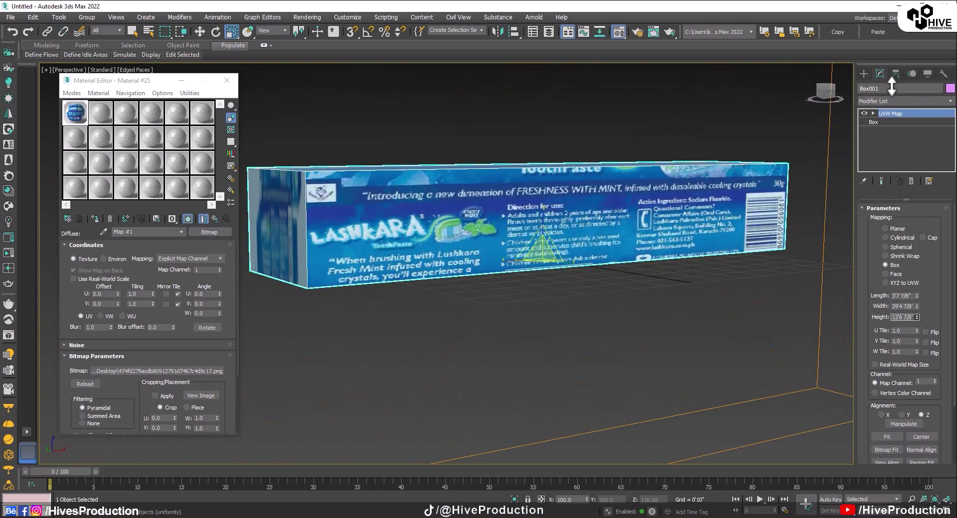
- Move the UVW Map gizmo slightly upward along Z to shift the artwork on the box's side
{"action": "left_click", "coordinate": [873, 114]}
{"action": "left_click", "coordinate": [886, 122]}
{"action": "key", "text": "w"}
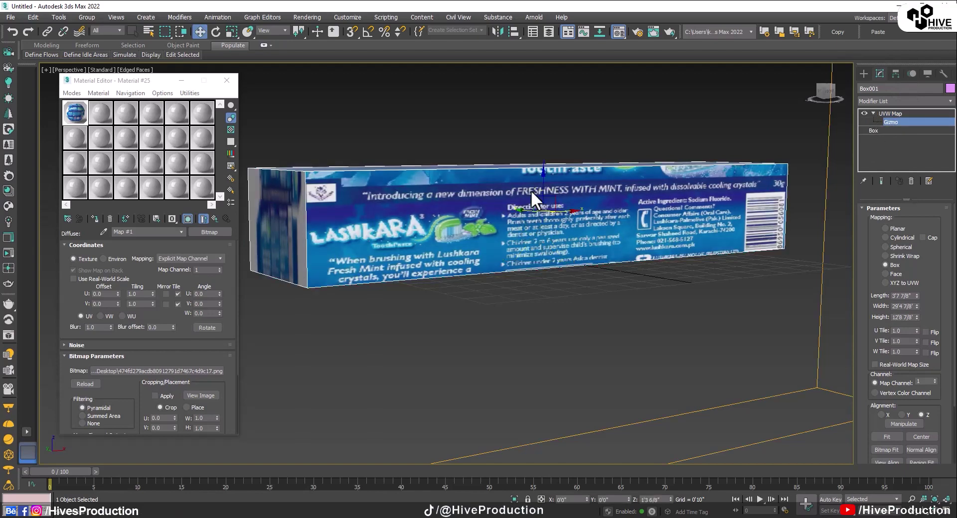
{"action": "left_click_drag", "start_coordinate": [544, 182], "coordinate": [542, 166]}
{"action": "middle_click_drag", "start_coordinate": [542, 166], "coordinate": [550, 260], "text": "alt"}
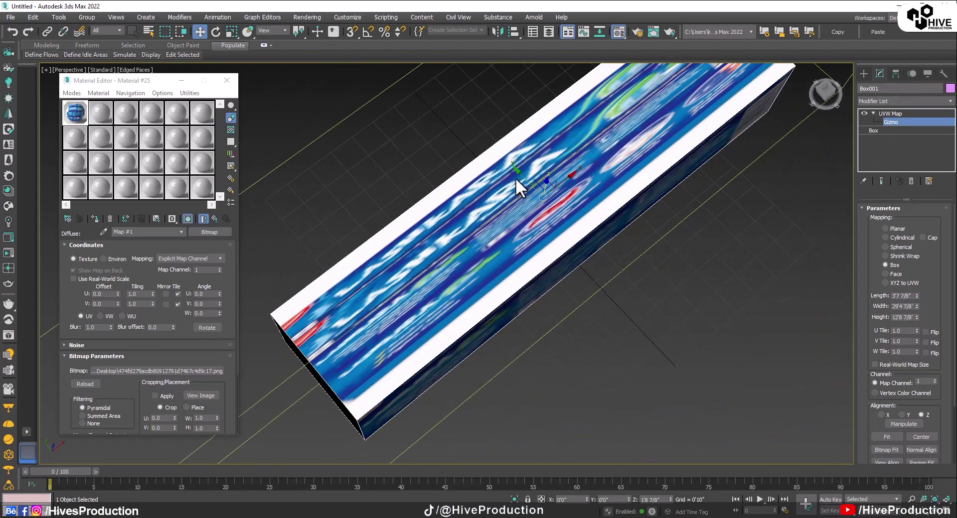
- Enlarge the UVW Map length to about 13'6 3/8" to correct the artwork on the box's upper face
{"action": "left_click_drag", "start_coordinate": [916, 296], "coordinate": [874, 160]}
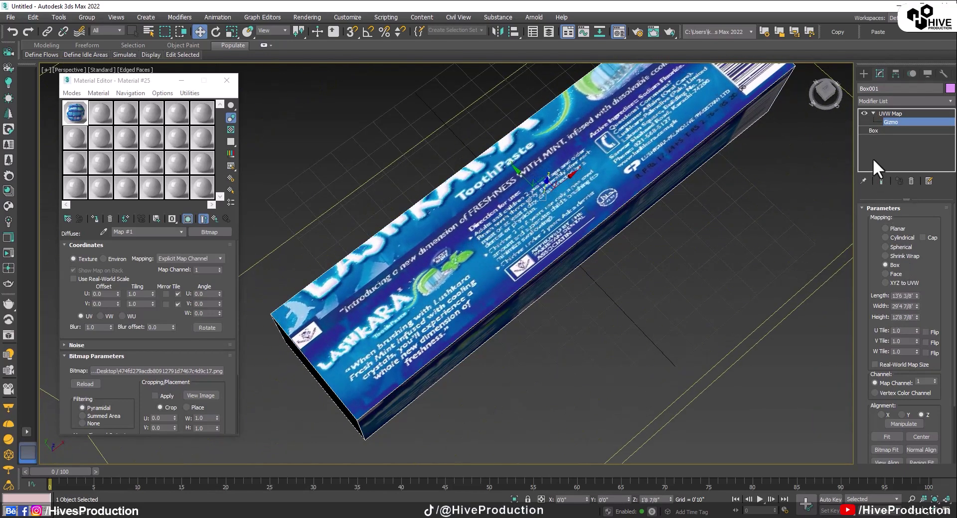
{"action": "middle_click_drag", "start_coordinate": [531, 185], "coordinate": [622, 299], "text": "alt"}
{"action": "middle_click_drag", "start_coordinate": [536, 305], "coordinate": [557, 267], "text": "alt"}
- Delete the UVW Map modifier from the box
{"action": "left_click", "coordinate": [890, 114]}
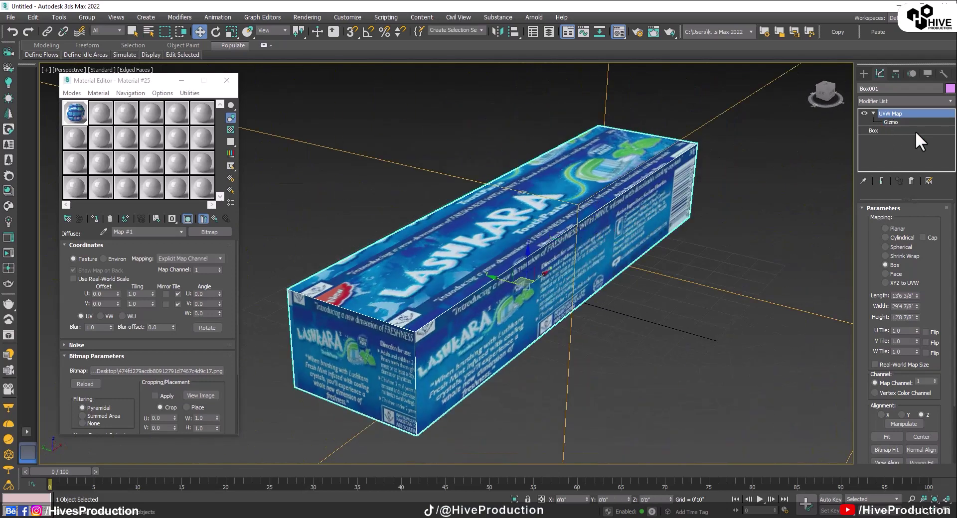
{"action": "left_click", "coordinate": [911, 181]}
{"action": "middle_click_drag", "start_coordinate": [695, 354], "coordinate": [674, 359], "text": "alt"}
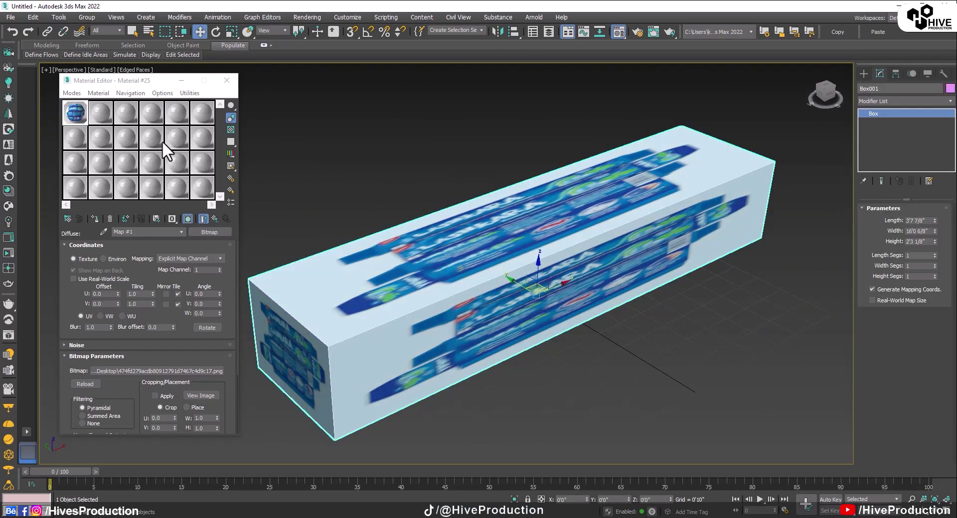
- Add an Unwrap UVW modifier to the box and close the Material Editor
{"action": "left_click", "coordinate": [897, 100]}
{"action": "type", "text": "u"}
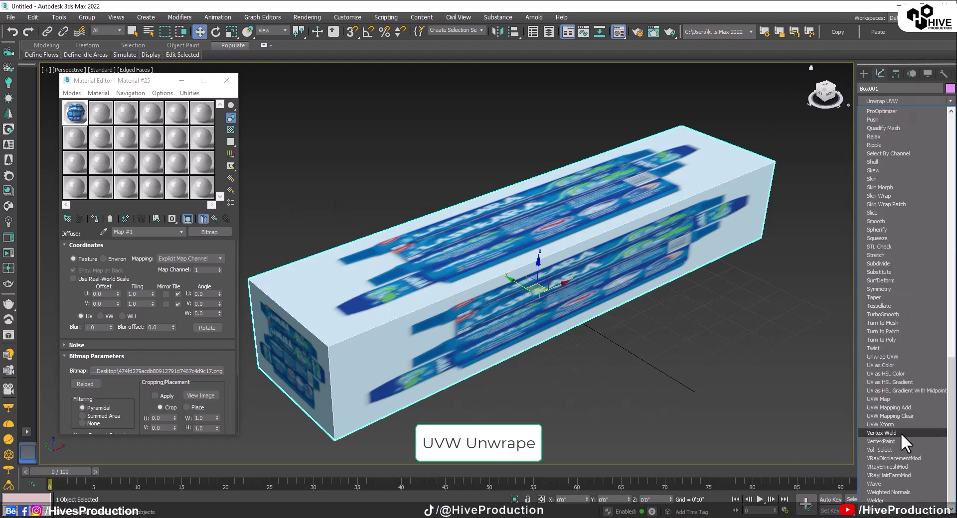
{"action": "left_click", "coordinate": [887, 356]}
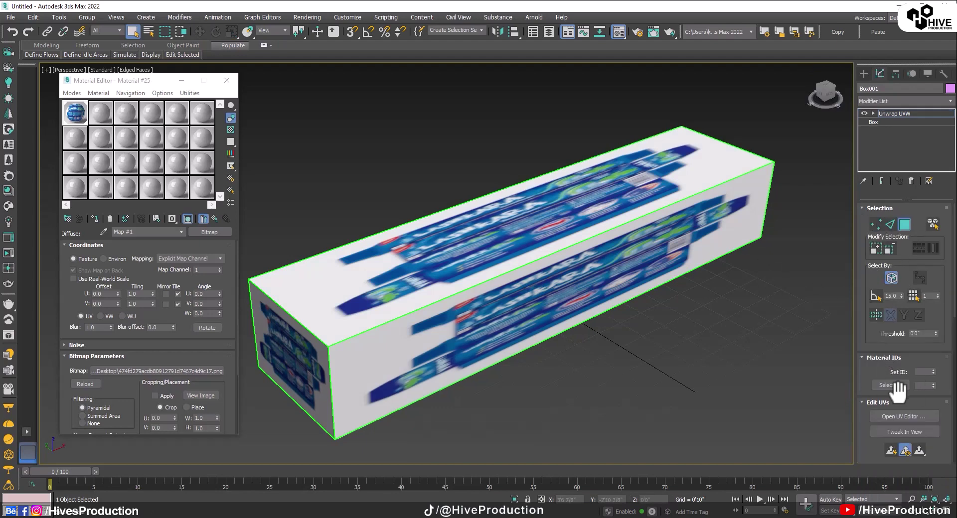
{"action": "left_click_drag", "start_coordinate": [869, 332], "coordinate": [841, 195]}
{"action": "left_click", "coordinate": [226, 80]}
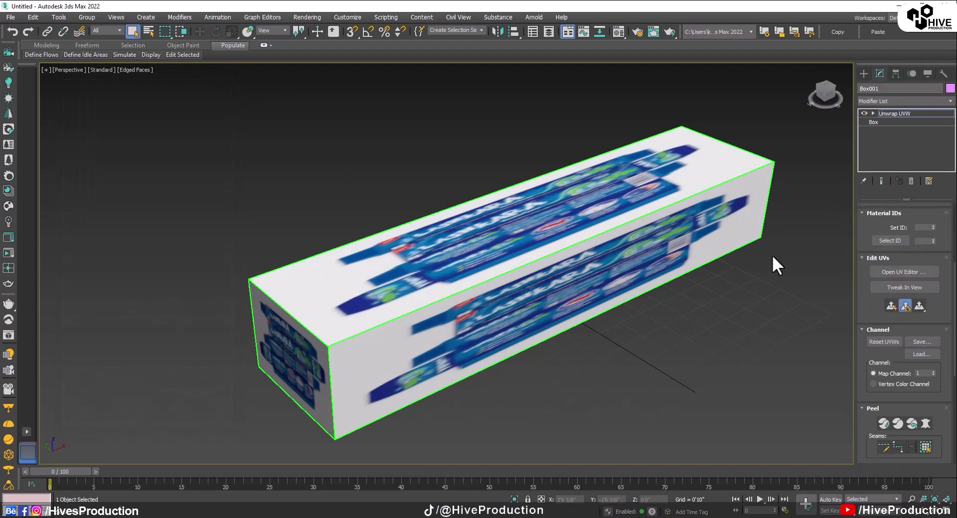
- Open the UV editor and apply Flatten Mapping to the box's faces
{"action": "left_click", "coordinate": [895, 269]}
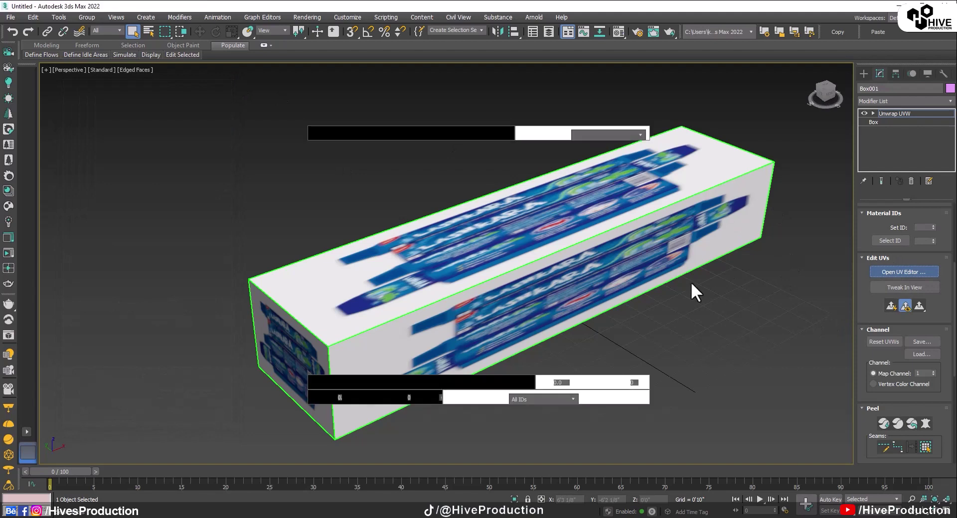
{"action": "left_click", "coordinate": [99, 61]}
{"action": "left_click", "coordinate": [107, 73]}
{"action": "left_click", "coordinate": [142, 82]}
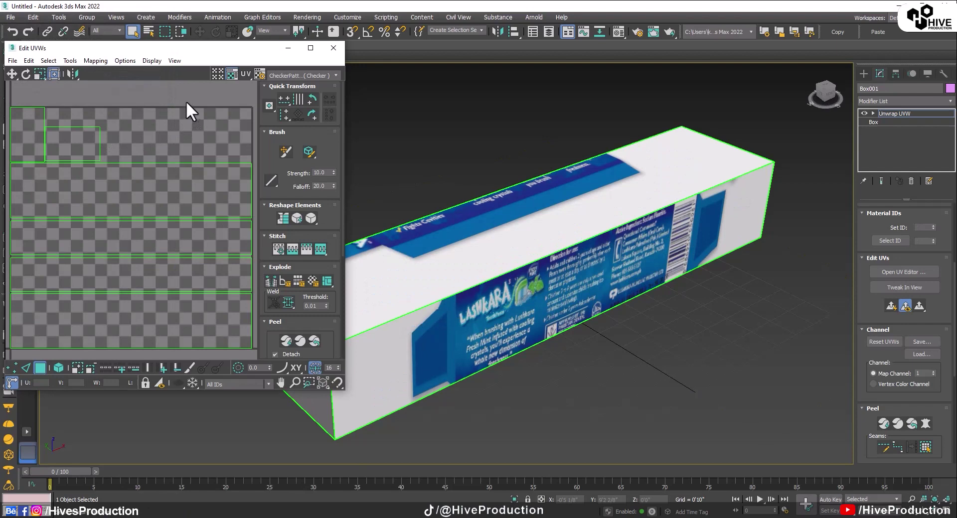
- Space the two small end-face UV islands apart above the long strips and rotate the upright one about 90 degrees
{"action": "left_click_drag", "start_coordinate": [90, 137], "coordinate": [117, 137]}
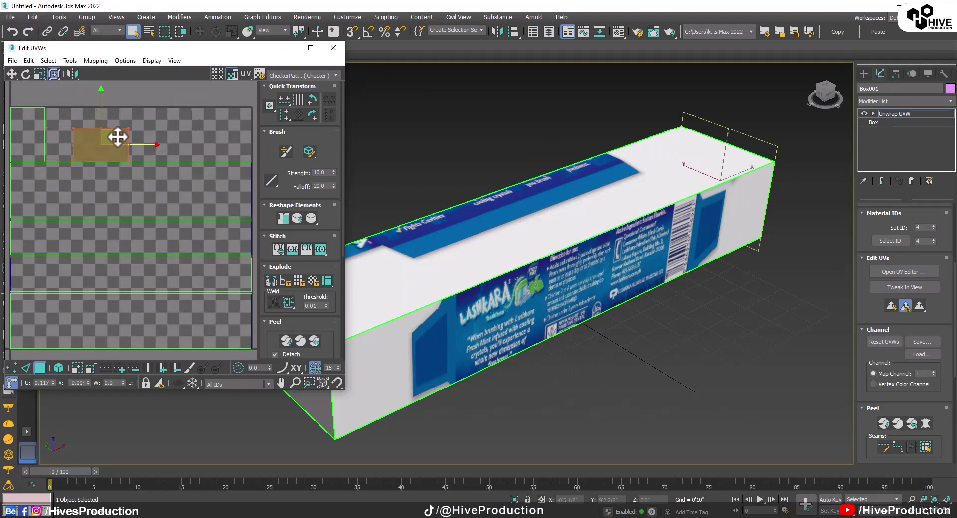
{"action": "left_click_drag", "start_coordinate": [40, 134], "coordinate": [191, 137]}
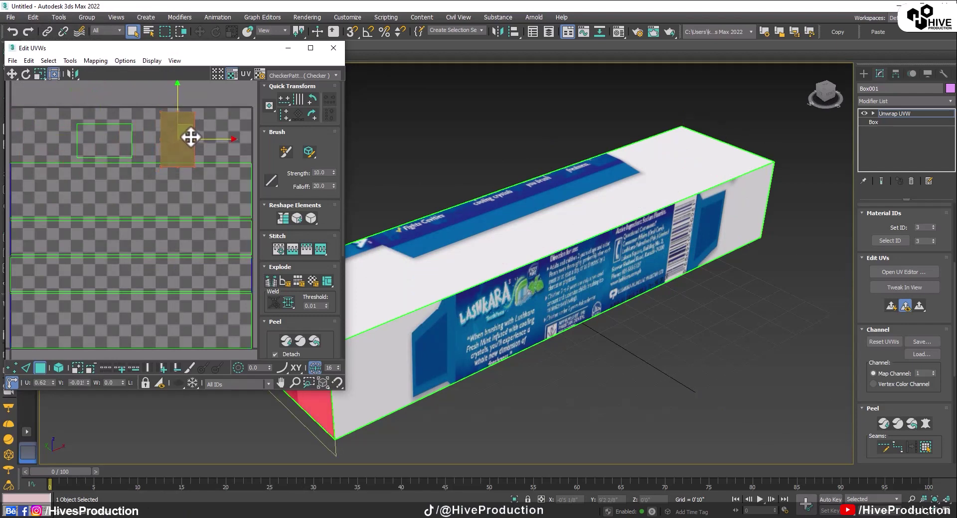
{"action": "left_click", "coordinate": [26, 74]}
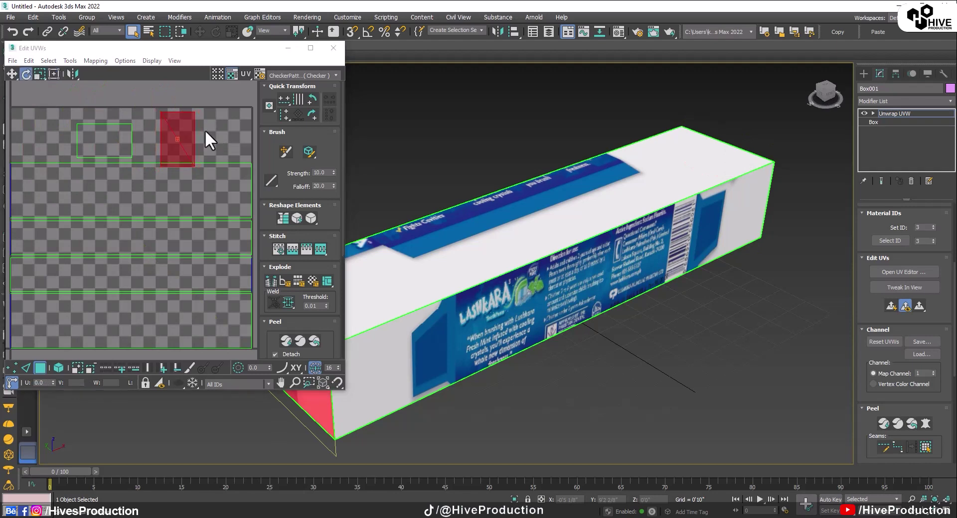
{"action": "left_click_drag", "start_coordinate": [192, 124], "coordinate": [152, 109]}
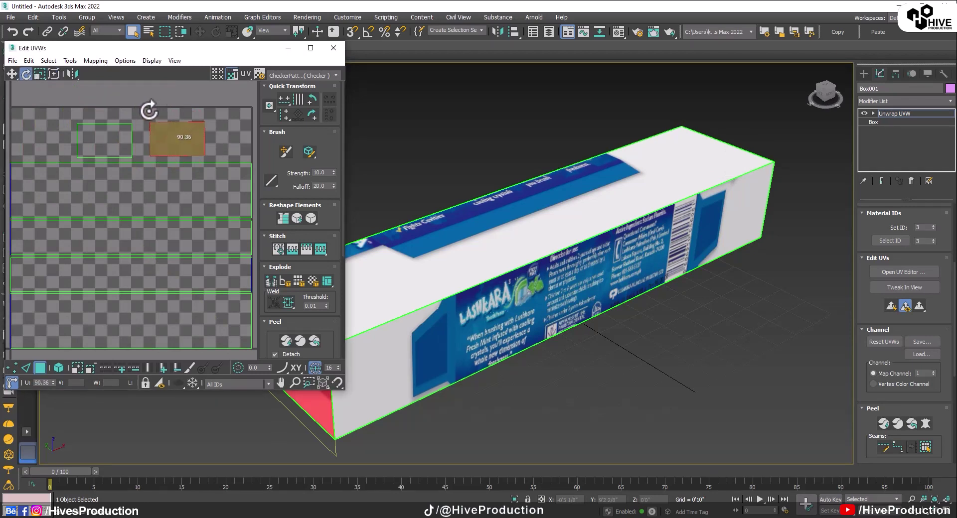
- Line up the rotated end-face UV island with its neighbour and scale all the islands down slightly inside the texture square
{"action": "left_click", "coordinate": [12, 75]}
{"action": "left_click_drag", "start_coordinate": [184, 134], "coordinate": [179, 136]}
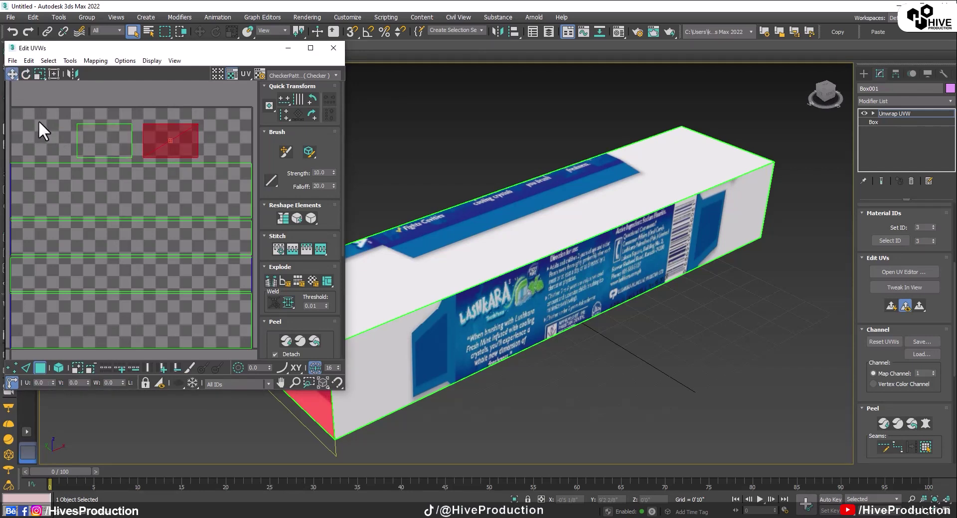
{"action": "left_click_drag", "start_coordinate": [236, 347], "coordinate": [85, 106]}
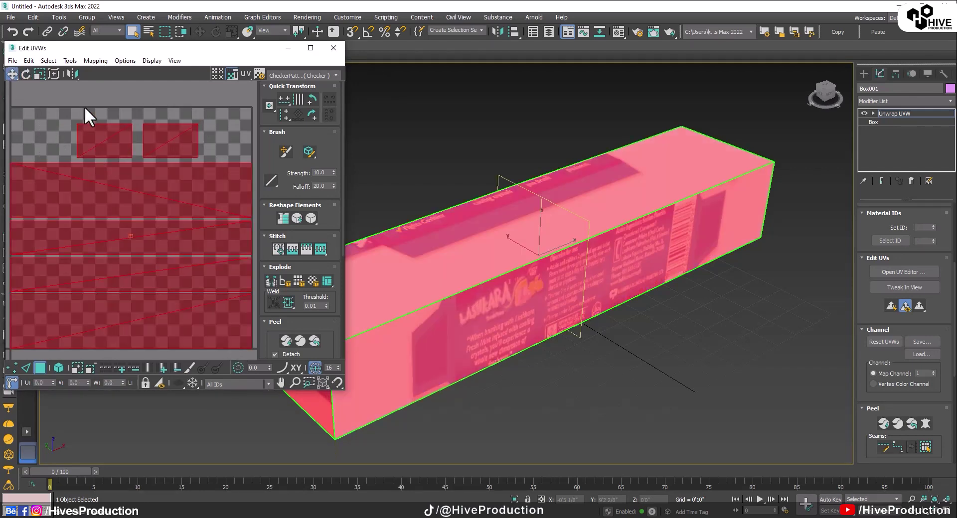
{"action": "left_click", "coordinate": [39, 73]}
{"action": "left_click_drag", "start_coordinate": [102, 148], "coordinate": [108, 156]}
{"action": "left_click", "coordinate": [212, 138]}
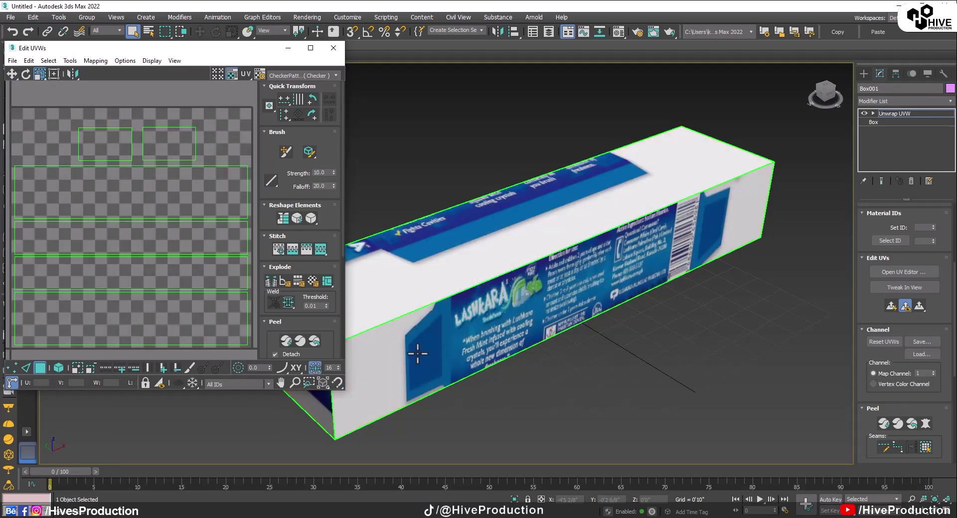
- Move the UV editor clear of the box and select its faces from several sides to examine which UV island each one uses
{"action": "left_click_drag", "start_coordinate": [184, 48], "coordinate": [724, 83]}
{"action": "middle_click_drag", "start_coordinate": [368, 279], "coordinate": [299, 234]}
{"action": "left_click", "coordinate": [326, 291]}
{"action": "left_click", "coordinate": [360, 221]}
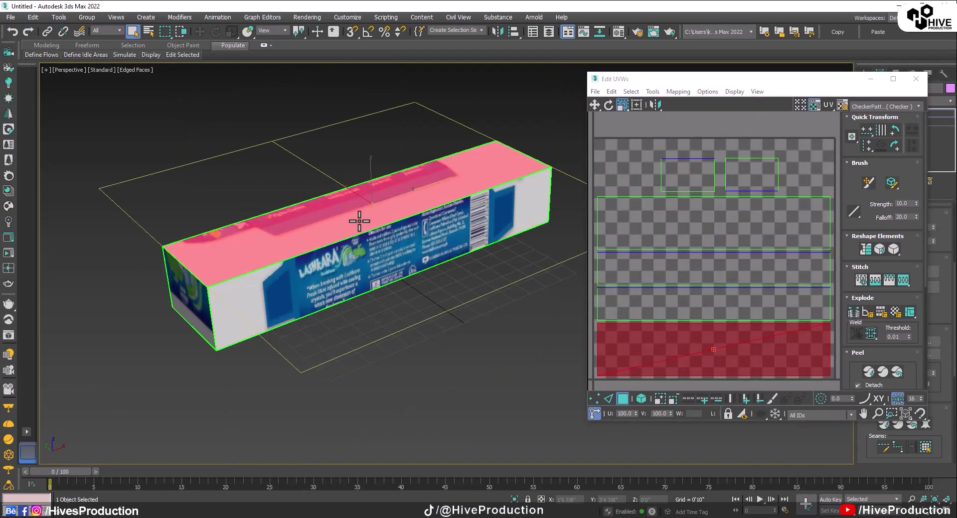
{"action": "middle_click_drag", "start_coordinate": [407, 283], "coordinate": [448, 292], "text": "alt"}
{"action": "left_click", "coordinate": [378, 270]}
{"action": "left_click", "coordinate": [344, 281]}
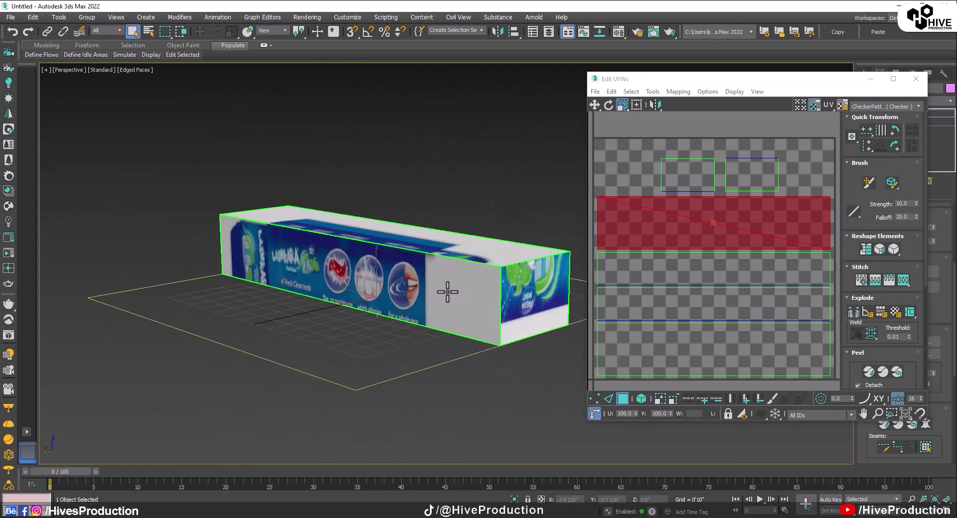
{"action": "left_click", "coordinate": [447, 293]}
{"action": "middle_click_drag", "start_coordinate": [445, 306], "coordinate": [360, 298], "text": "alt"}
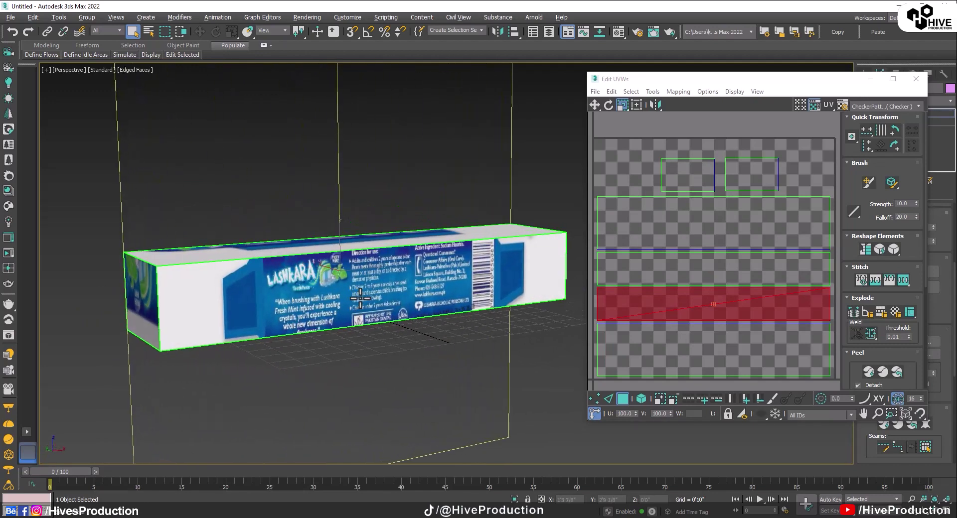
{"action": "left_click", "coordinate": [446, 399]}
{"action": "middle_click_drag", "start_coordinate": [421, 299], "coordinate": [427, 331], "text": "alt"}
{"action": "scroll", "coordinate": [427, 331], "scroll_direction": "down", "scroll_amount": 3}
{"action": "scroll", "coordinate": [433, 341], "scroll_direction": "up", "scroll_amount": 3}
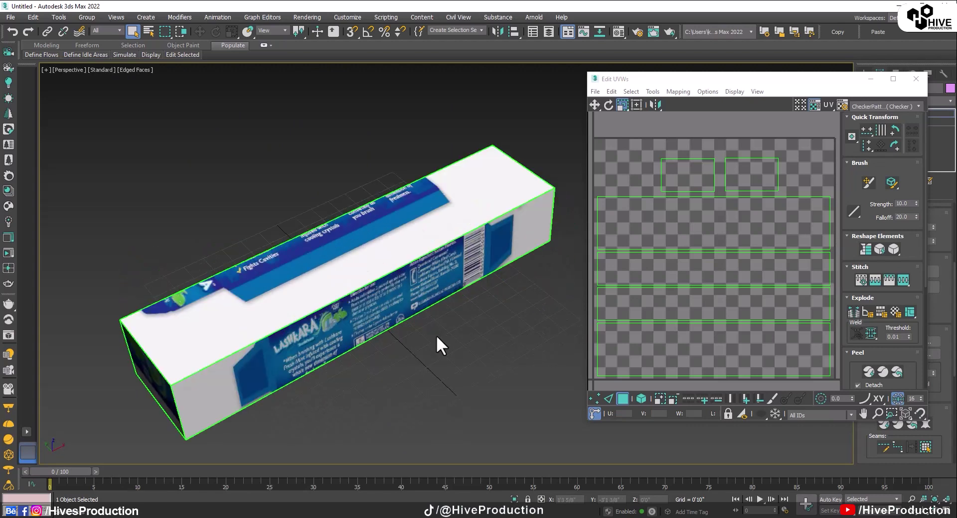
- Move the uppermost wide UV strip below the other three strips, just outside the texture square
{"action": "left_click_drag", "start_coordinate": [643, 80], "coordinate": [600, 83]}
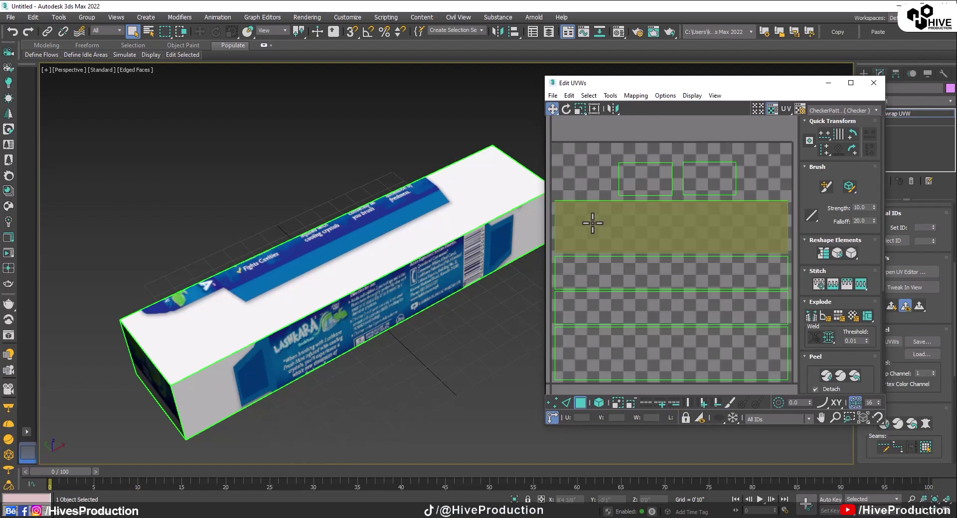
{"action": "scroll", "coordinate": [655, 209], "scroll_direction": "down", "scroll_amount": 5}
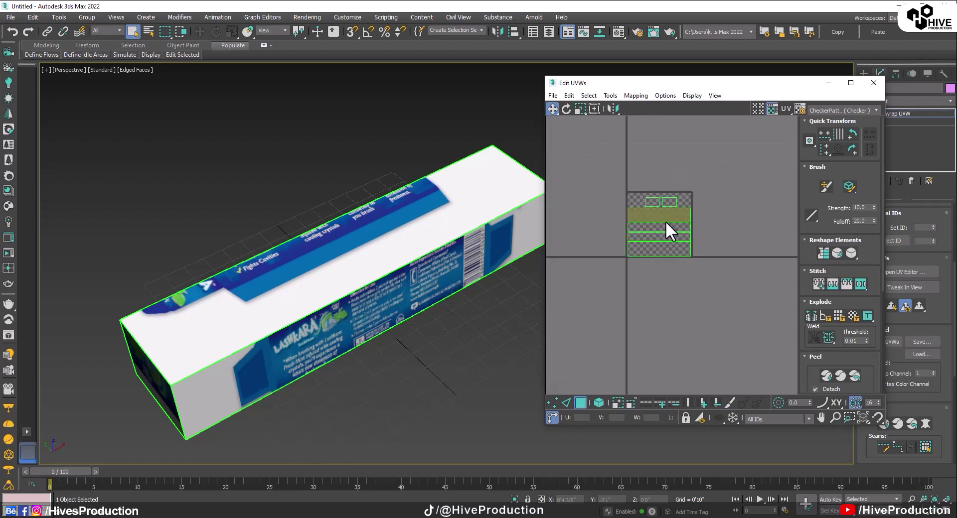
{"action": "left_click_drag", "start_coordinate": [666, 220], "coordinate": [667, 272]}
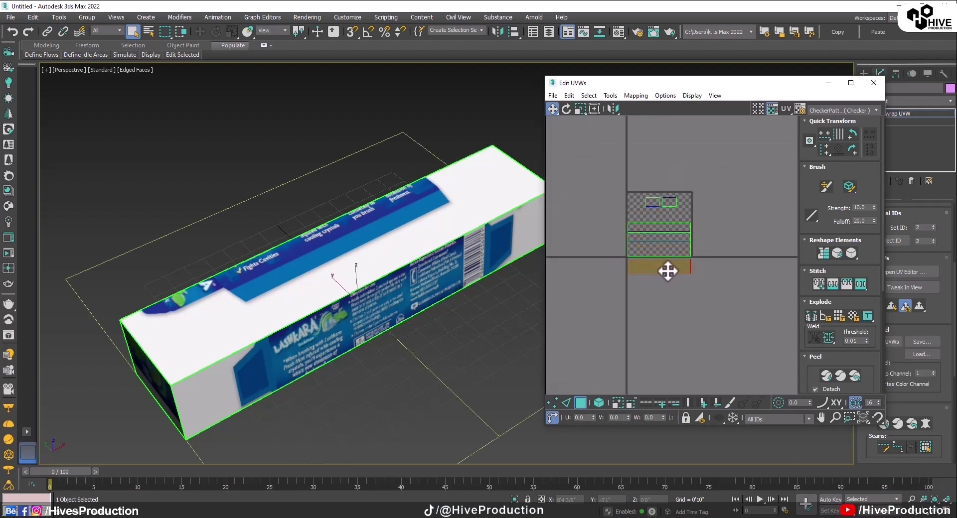
{"action": "scroll", "coordinate": [668, 271], "scroll_direction": "up", "scroll_amount": 4}
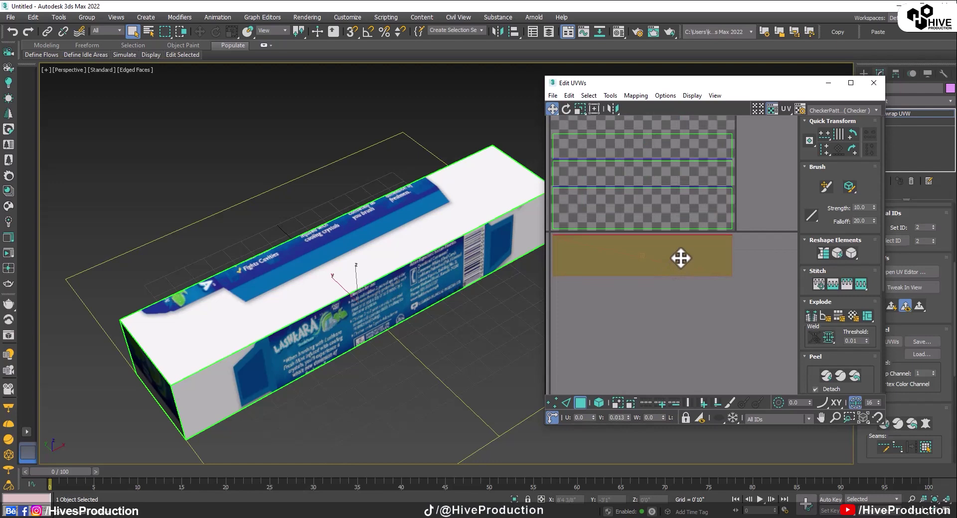
{"action": "left_click", "coordinate": [681, 259]}
{"action": "scroll", "coordinate": [680, 258], "scroll_direction": "down", "scroll_amount": 1}
{"action": "left_click_drag", "start_coordinate": [665, 279], "coordinate": [665, 279]}
- Shift all four long UV strips up into the texture square and raise the two end-face islands above them
{"action": "left_click_drag", "start_coordinate": [646, 204], "coordinate": [645, 159]}
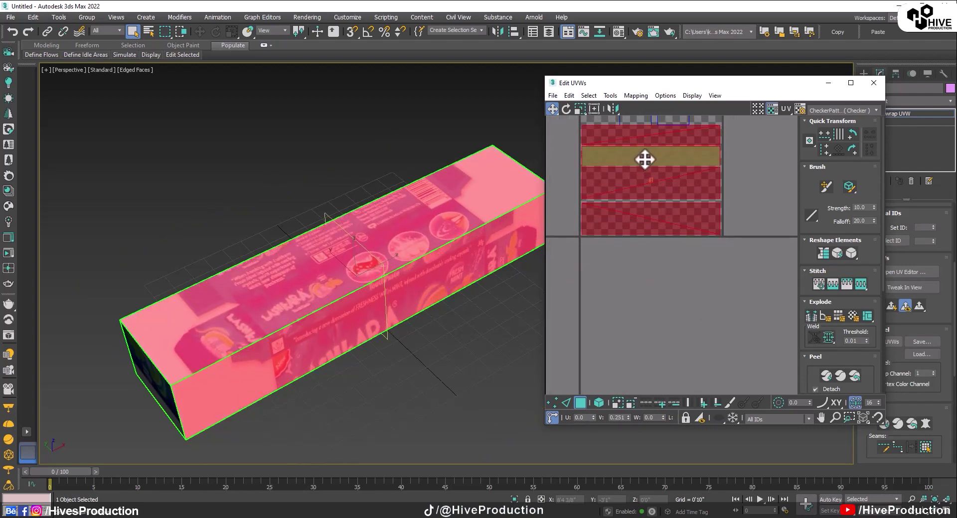
{"action": "scroll", "coordinate": [649, 209], "scroll_direction": "up", "scroll_amount": 1}
{"action": "middle_click_drag", "start_coordinate": [649, 209], "coordinate": [689, 183]}
{"action": "left_click_drag", "start_coordinate": [689, 184], "coordinate": [691, 184]}
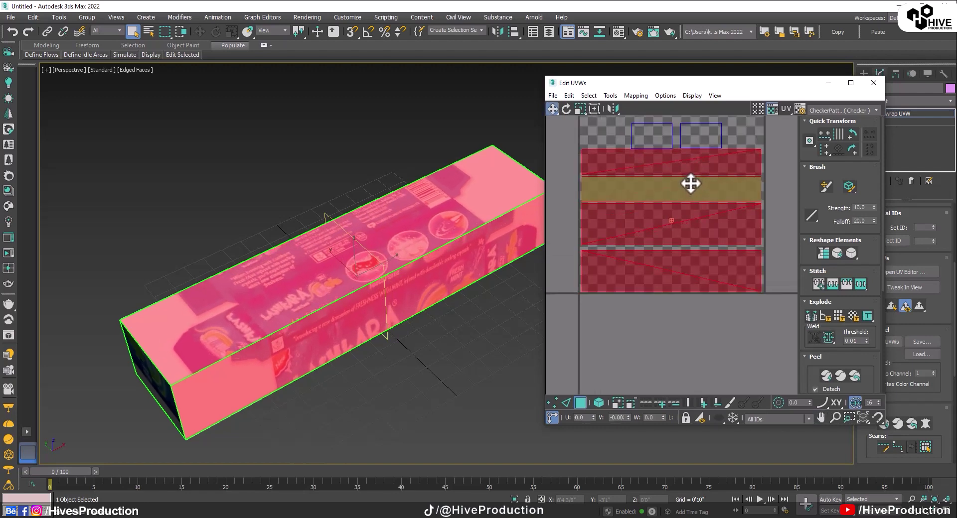
{"action": "middle_click_drag", "start_coordinate": [691, 184], "coordinate": [694, 231]}
{"action": "left_click_drag", "start_coordinate": [617, 184], "coordinate": [689, 186]}
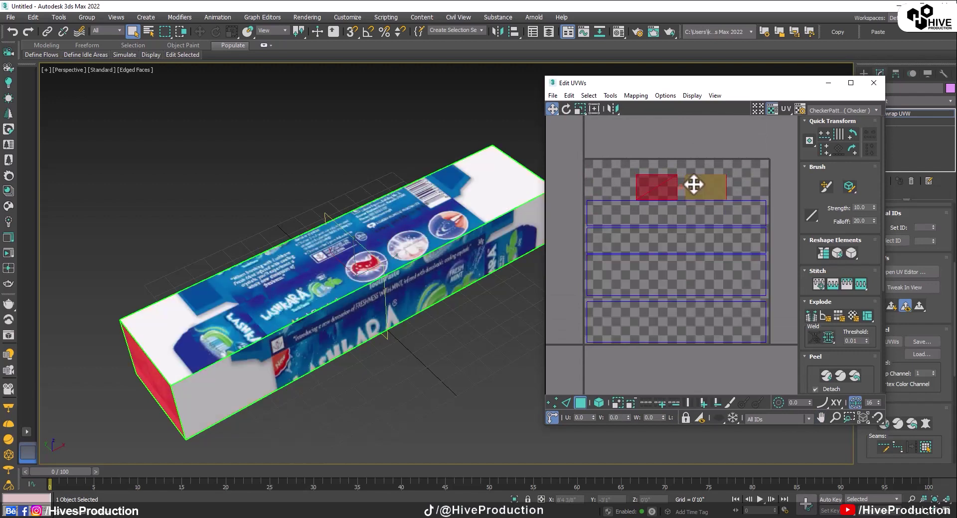
- Select the UV islands one after another to check which box face each belongs to
{"action": "left_click", "coordinate": [635, 286]}
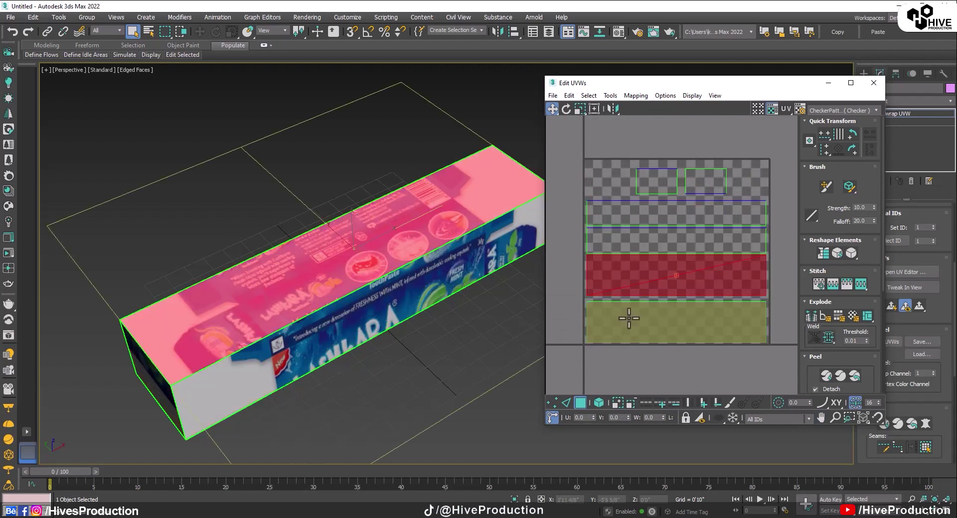
{"action": "left_click", "coordinate": [632, 337]}
{"action": "middle_click_drag", "start_coordinate": [318, 259], "coordinate": [382, 253], "text": "alt"}
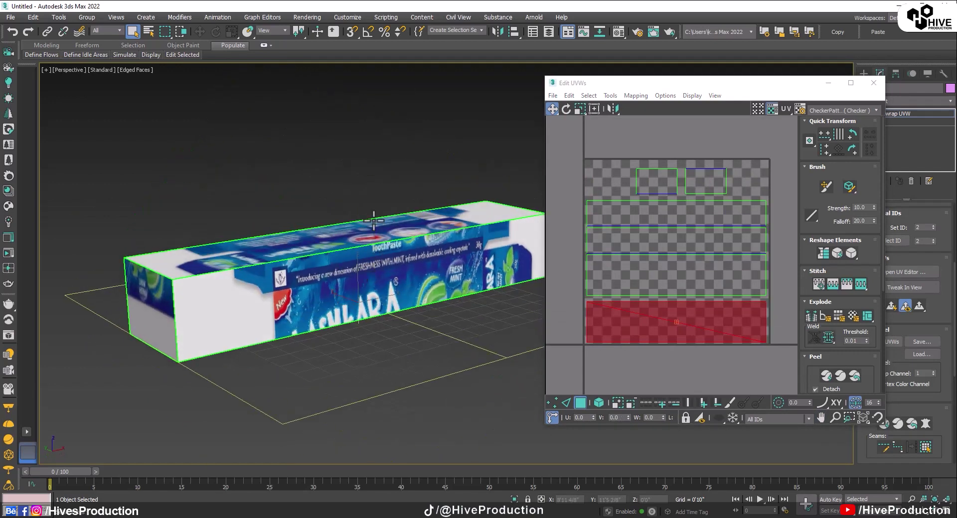
{"action": "left_click", "coordinate": [381, 252]}
{"action": "left_click", "coordinate": [636, 244]}
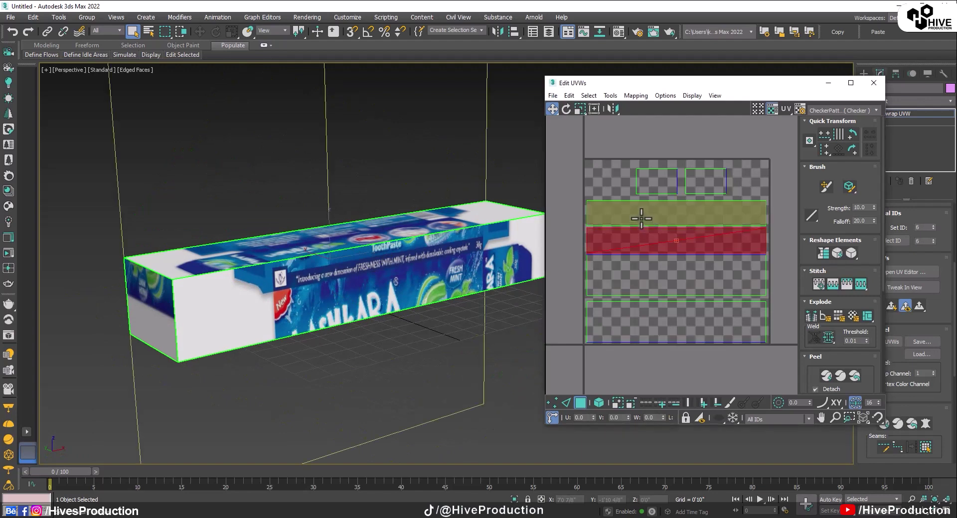
{"action": "left_click", "coordinate": [641, 218]}
{"action": "left_click", "coordinate": [658, 177]}
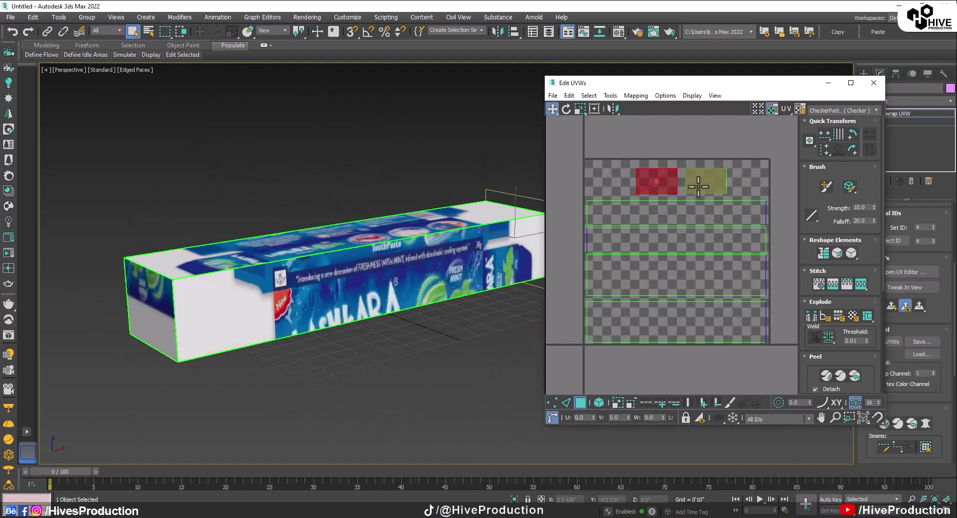
{"action": "left_click", "coordinate": [702, 187]}
{"action": "left_click", "coordinate": [462, 298]}
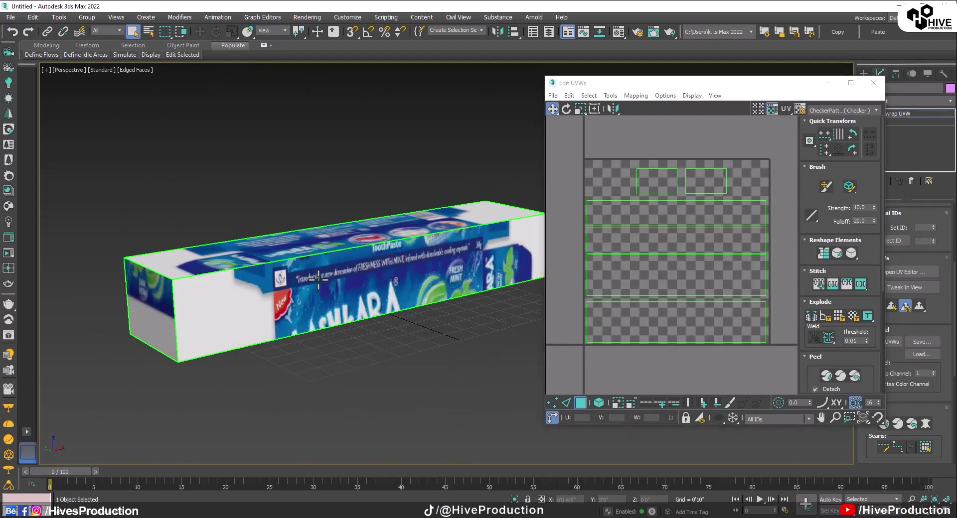
{"action": "middle_click_drag", "start_coordinate": [335, 281], "coordinate": [395, 333], "text": "alt"}
- Render the UV layout as a 1024 × 1024 UV template
{"action": "left_click", "coordinate": [635, 94]}
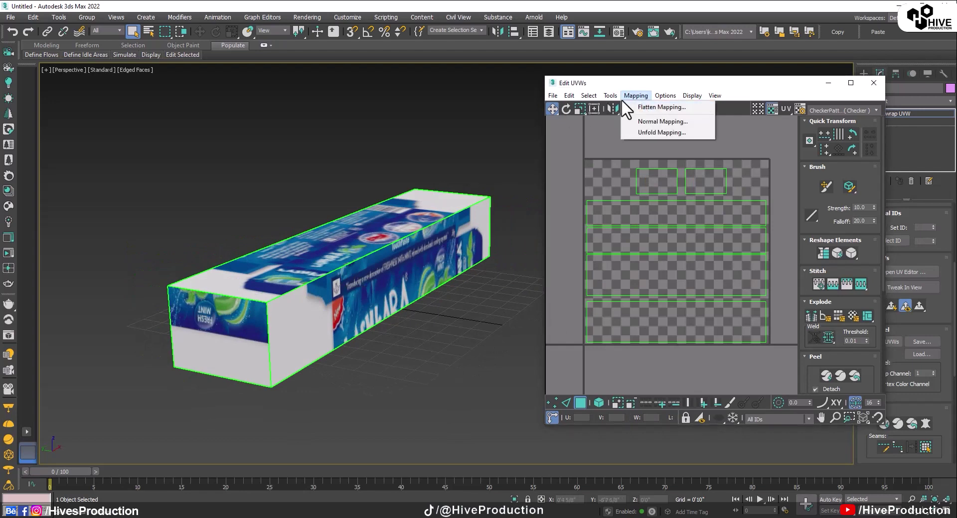
{"action": "left_click", "coordinate": [645, 277]}
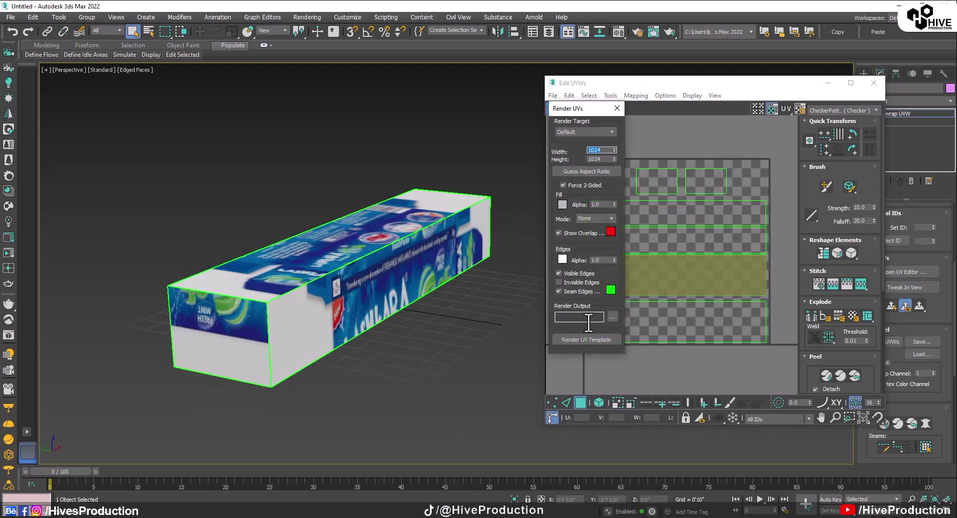
{"action": "left_click", "coordinate": [588, 337]}
{"action": "double_click", "coordinate": [508, 160]}
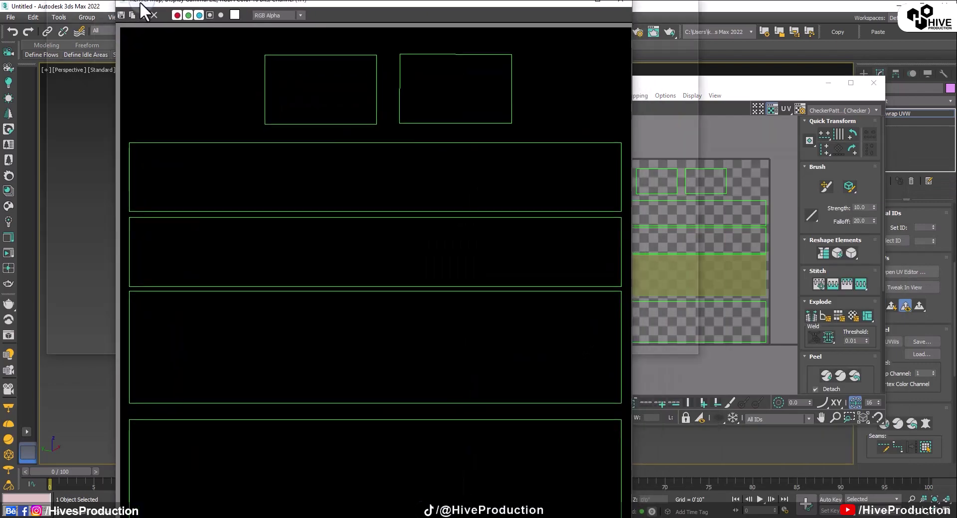
- Save the rendered template to the Desktop as a PNG named Packaging, with RGB 48 bit and alpha channel, and close the UV windows
{"action": "left_click", "coordinate": [3, 20]}
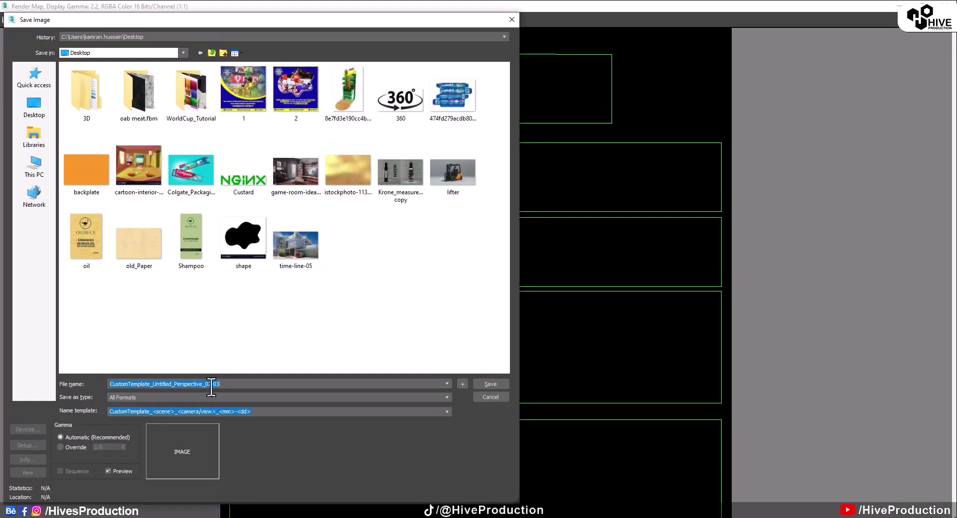
{"action": "type", "text": "Packaging"}
{"action": "key", "text": "Tab"}
{"action": "key", "text": "j"}
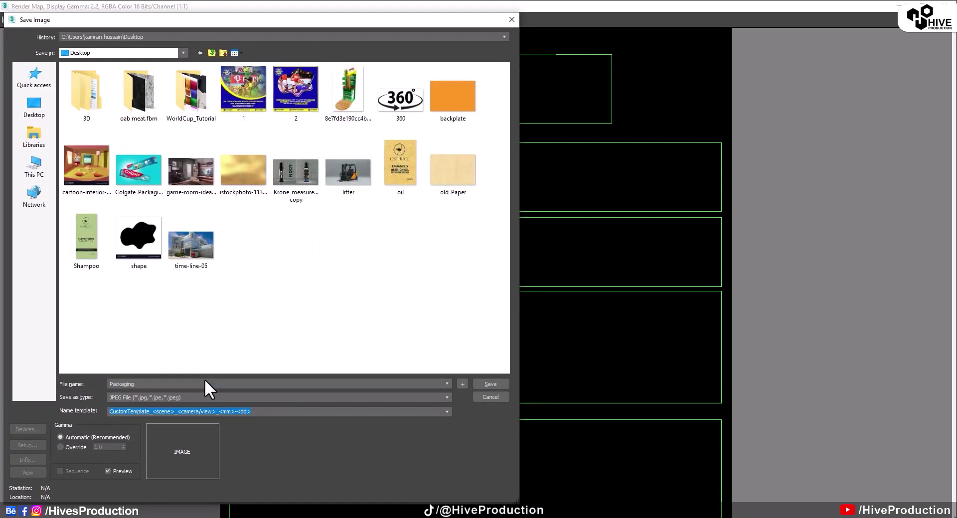
{"action": "key", "text": "p"}
{"action": "key", "text": "Return"}
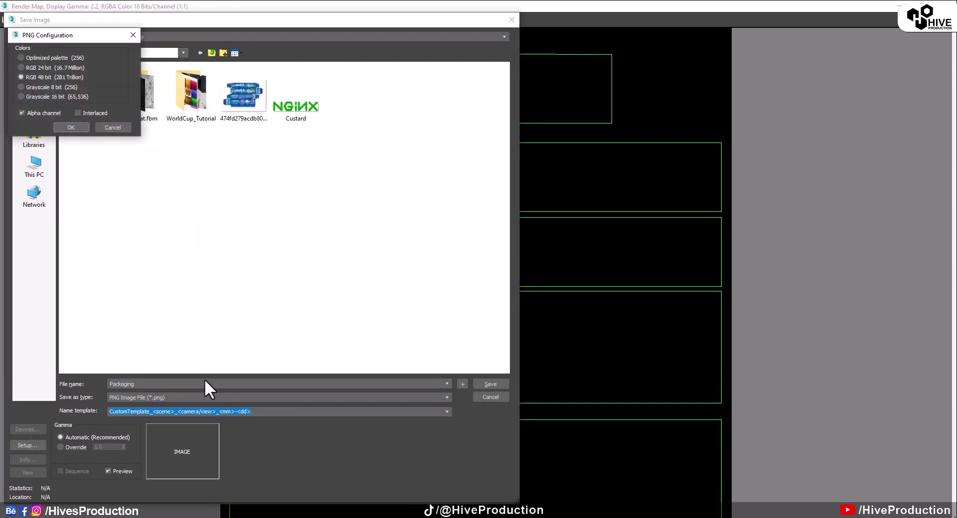
{"action": "key", "text": "Return"}
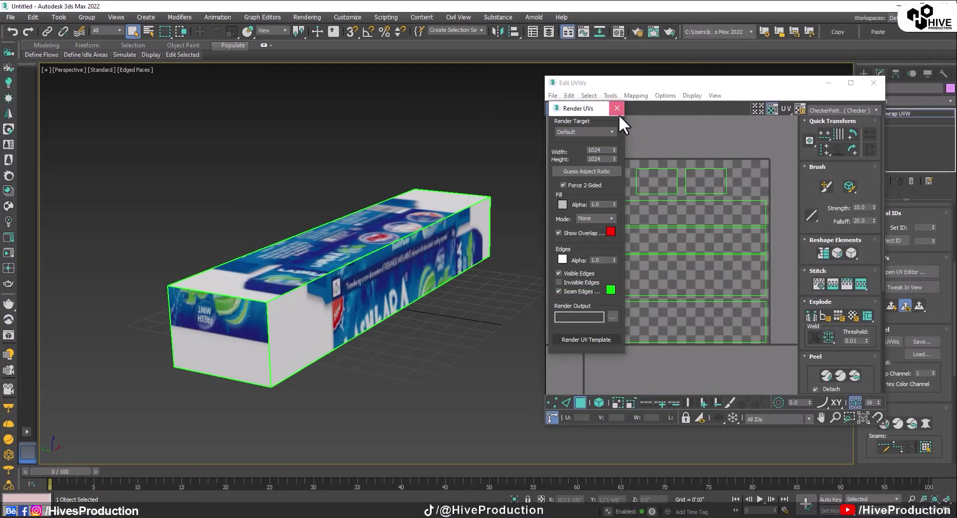
{"action": "left_click", "coordinate": [617, 111]}
{"action": "left_click", "coordinate": [872, 83]}
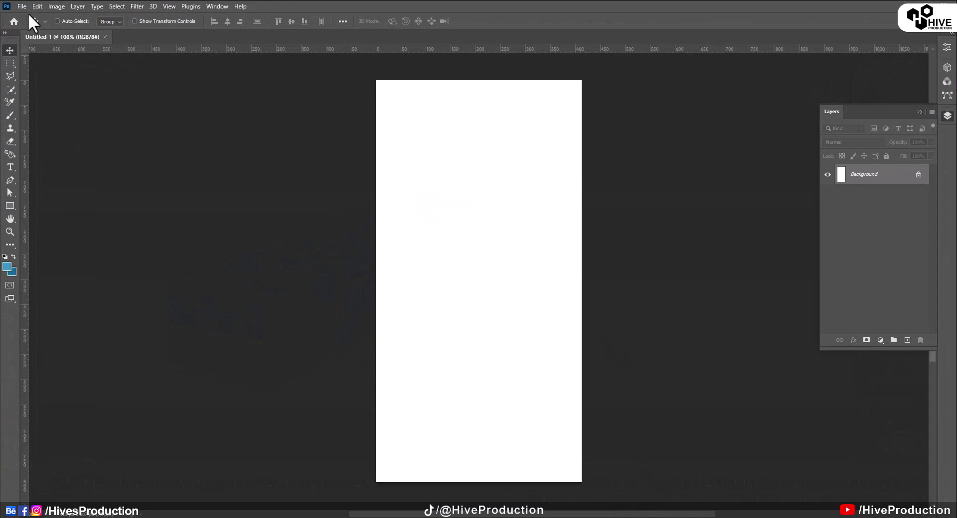
- Switch to Photoshop and open the Packaging PNG template from the Desktop
{"action": "left_click", "coordinate": [22, 6]}
{"action": "left_click", "coordinate": [31, 30]}
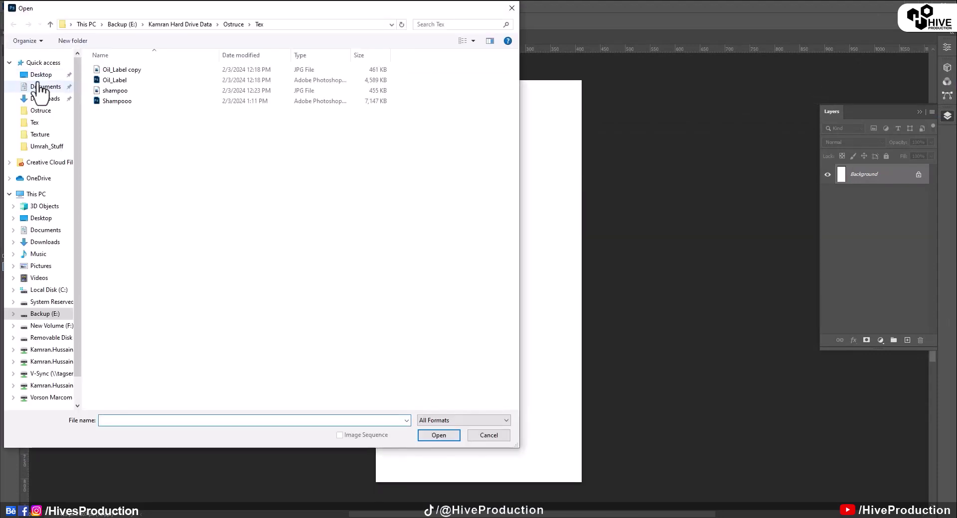
{"action": "left_click", "coordinate": [44, 87]}
{"action": "left_click", "coordinate": [41, 75]}
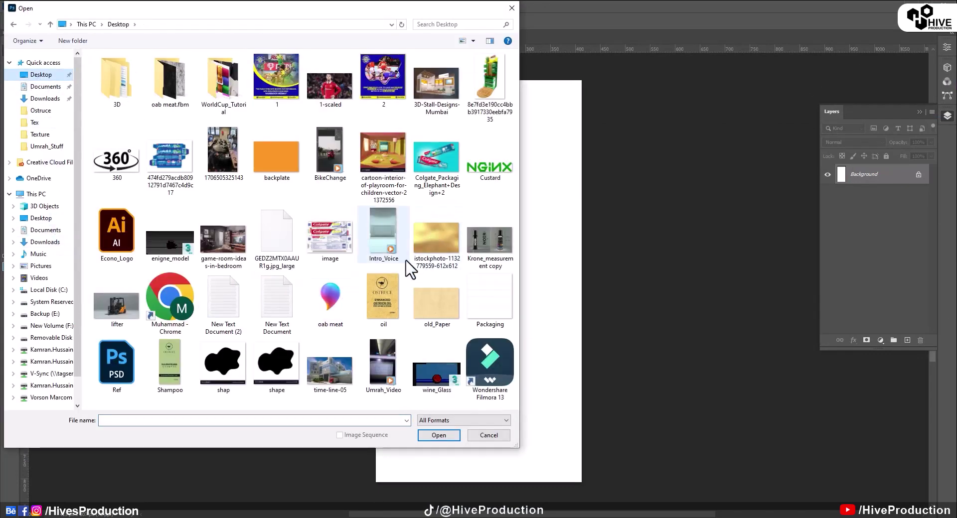
{"action": "left_click", "coordinate": [485, 312]}
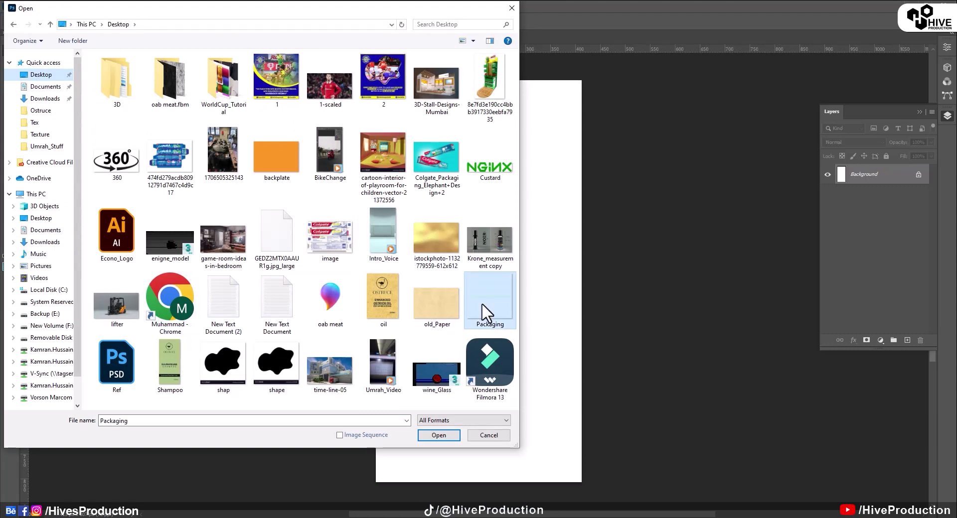
{"action": "double_click", "coordinate": [486, 313]}
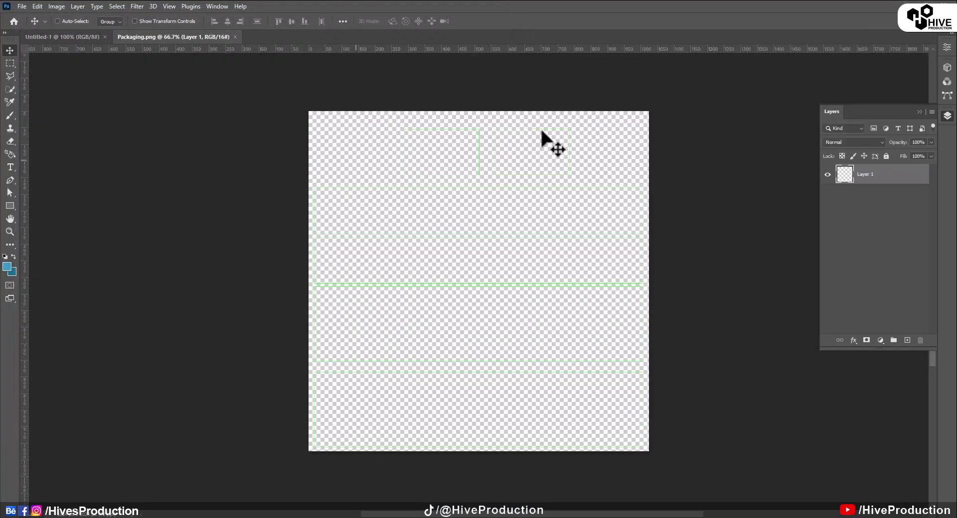
- Add a new layer beneath the template outlines and fill it with solid blue
{"action": "left_click", "coordinate": [907, 339]}
{"action": "left_click_drag", "start_coordinate": [871, 188], "coordinate": [873, 217]}
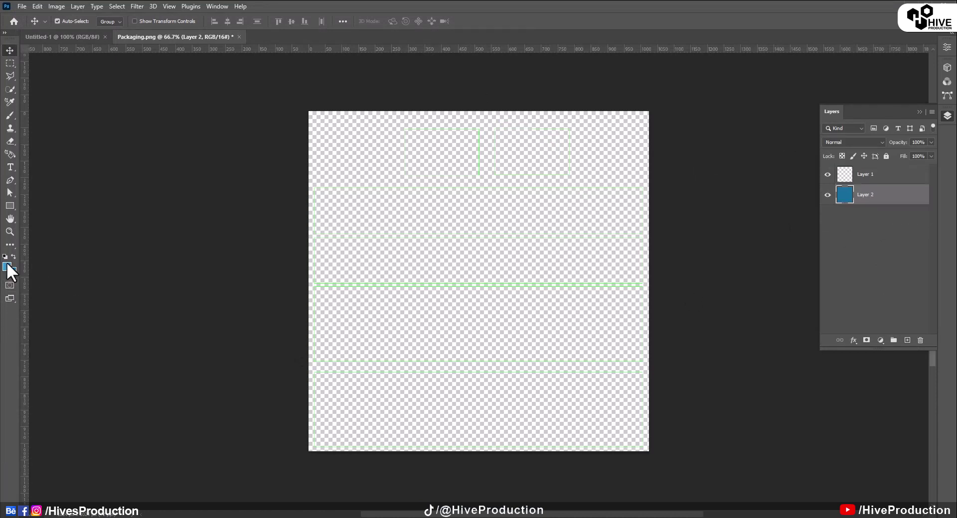
{"action": "key", "text": "alt+BackSpace"}
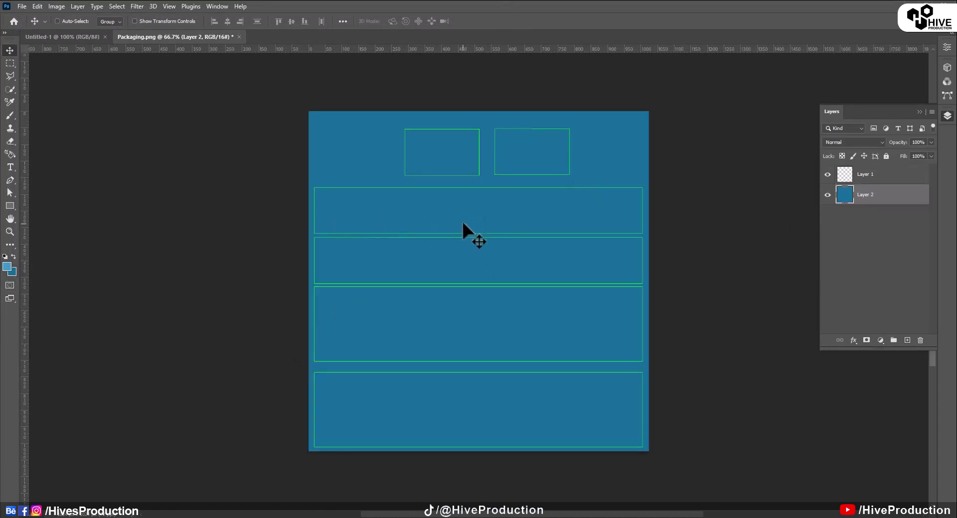
- Open the Lashkara toothpaste packaging artwork 474fd279acdb80912791d7467c4d9c17.png from the Desktop
{"action": "left_click", "coordinate": [22, 6]}
{"action": "left_click", "coordinate": [31, 26]}
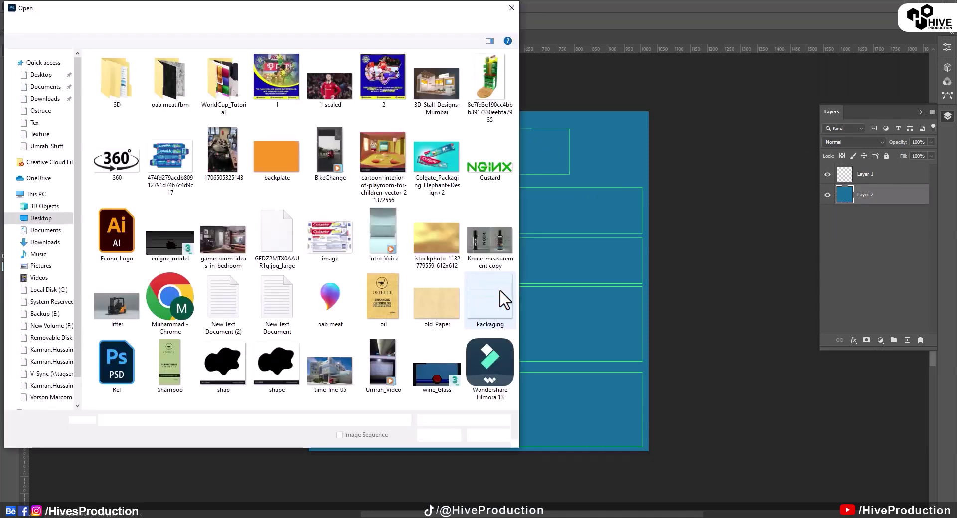
{"action": "double_click", "coordinate": [180, 154]}
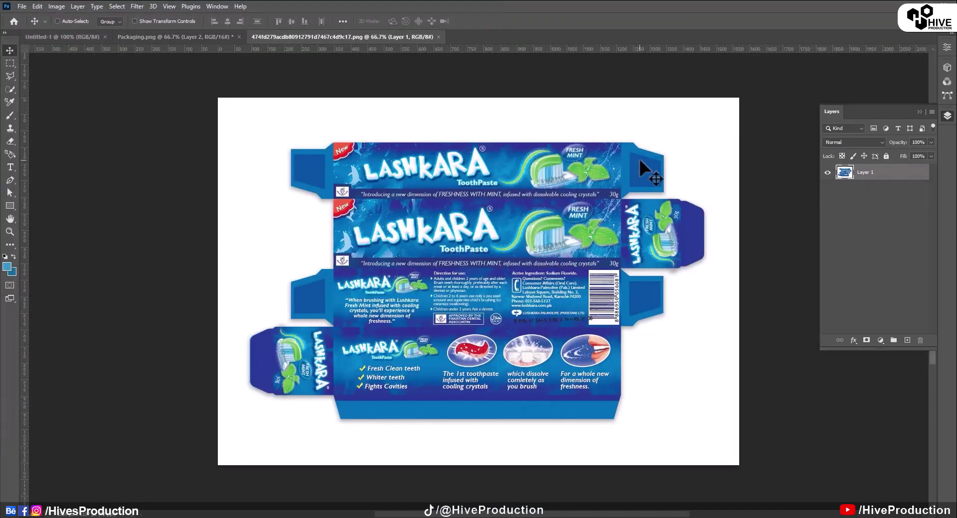
- Select the uppermost Lashkara panel of the artwork with a rectangular marquee, excluding the side flaps, and copy it
{"action": "key", "text": "ctrl+plus"}
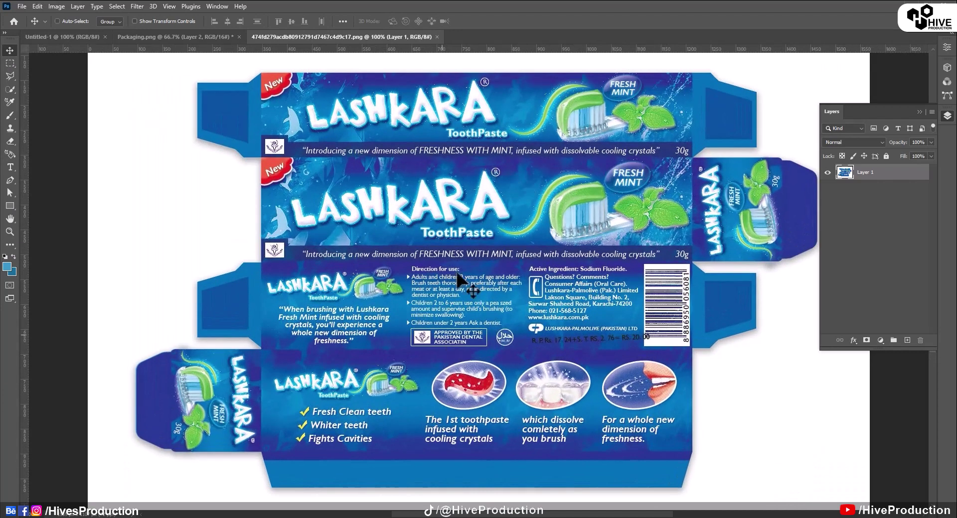
{"action": "left_click_drag", "start_coordinate": [466, 205], "coordinate": [399, 261]}
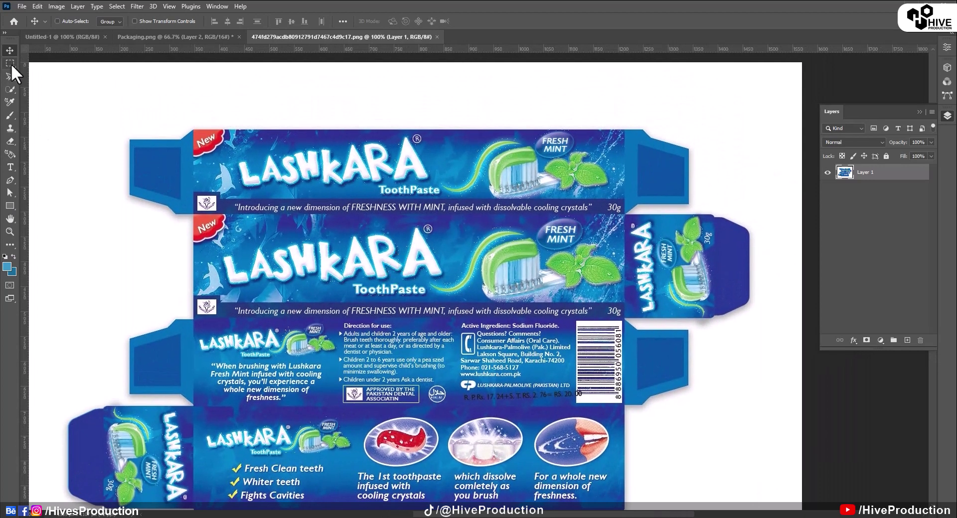
{"action": "key", "text": "m"}
{"action": "left_click_drag", "start_coordinate": [198, 148], "coordinate": [236, 168]}
{"action": "left_click_drag", "start_coordinate": [193, 130], "coordinate": [623, 213]}
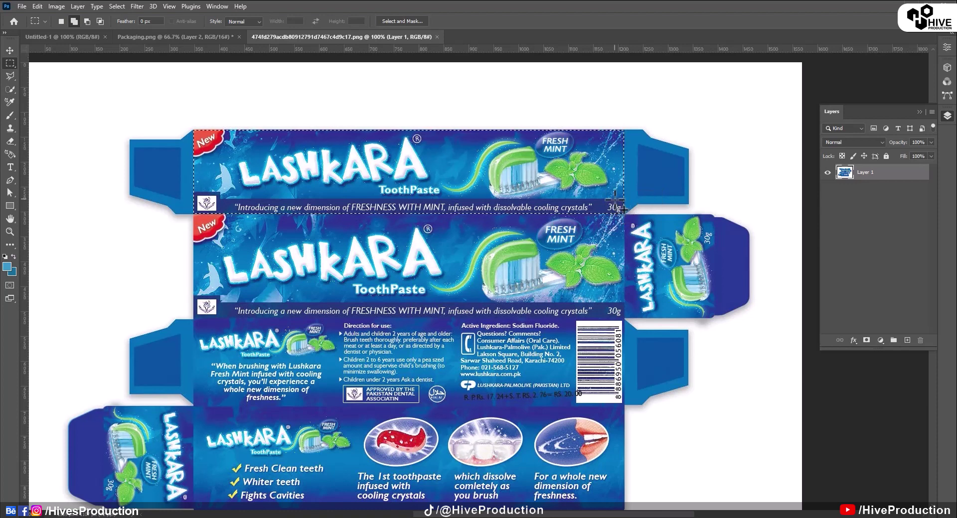
{"action": "left_click", "coordinate": [36, 5]}
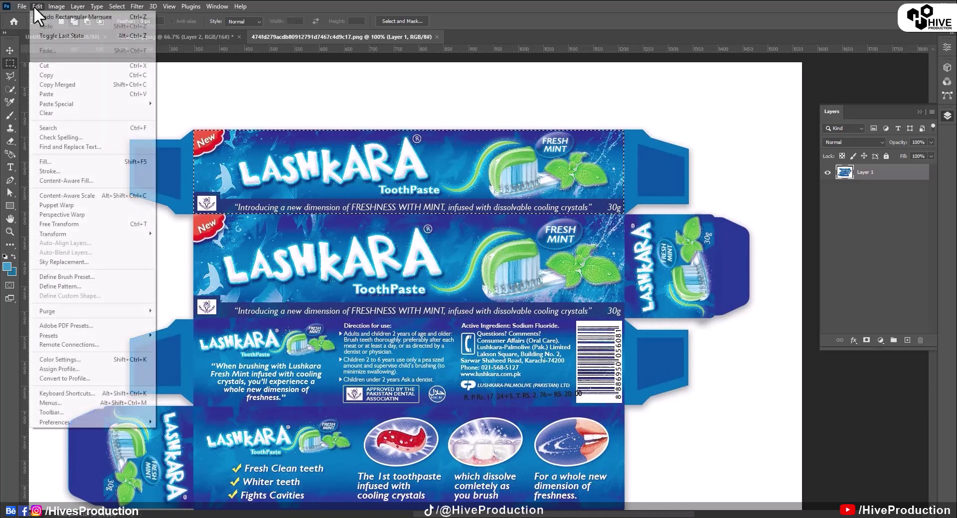
{"action": "left_click", "coordinate": [47, 75]}
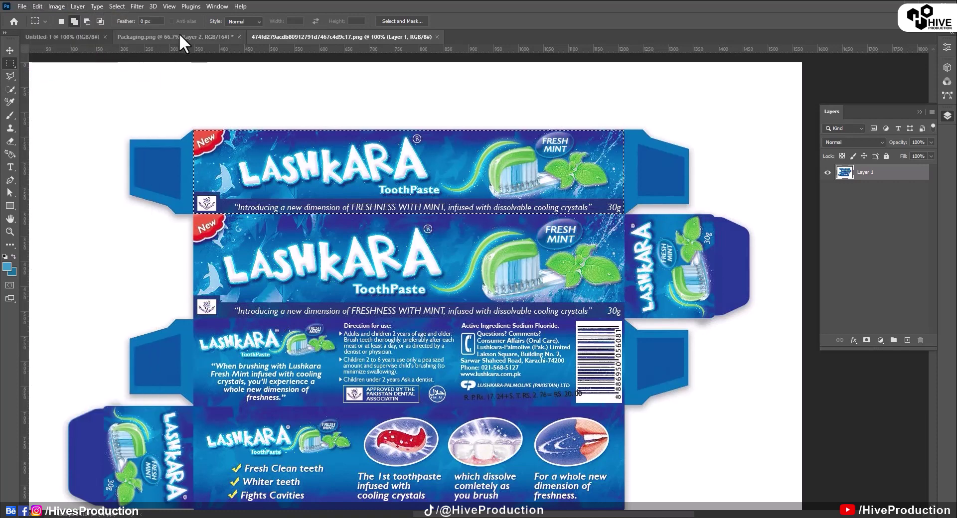
- Paste the copied panel into the Packaging document and align its upper-left corner with the first long template outline
{"action": "left_click", "coordinate": [180, 35]}
{"action": "left_click", "coordinate": [56, 6]}
{"action": "left_click", "coordinate": [37, 6]}
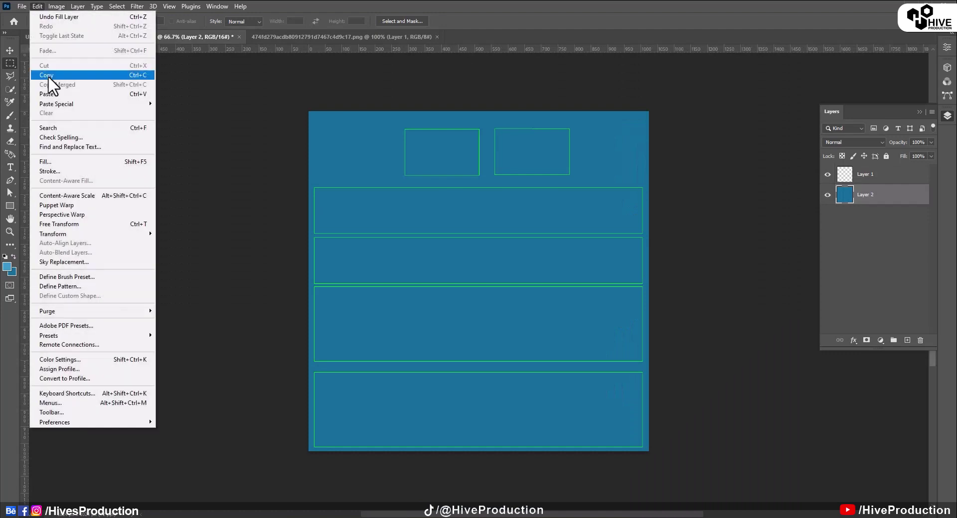
{"action": "left_click", "coordinate": [52, 94]}
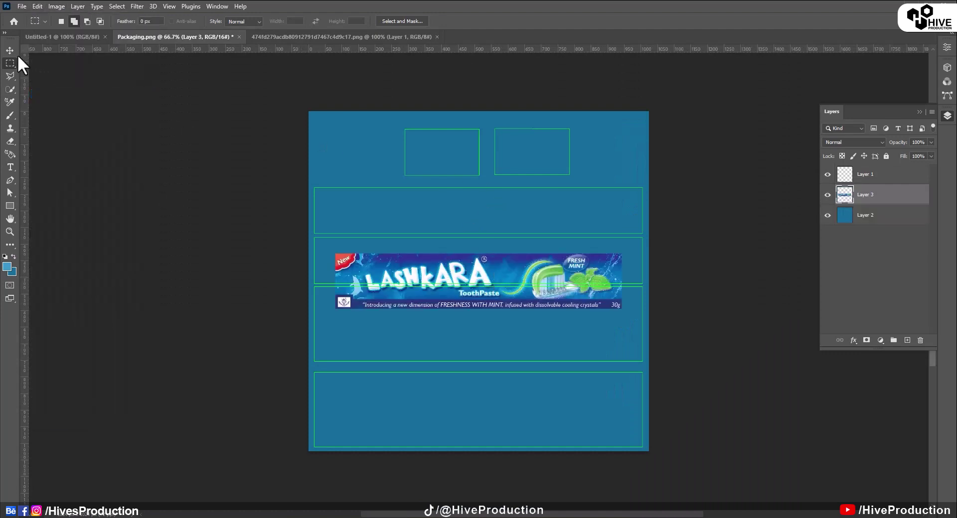
{"action": "key", "text": "v"}
{"action": "left_click_drag", "start_coordinate": [384, 275], "coordinate": [364, 209]}
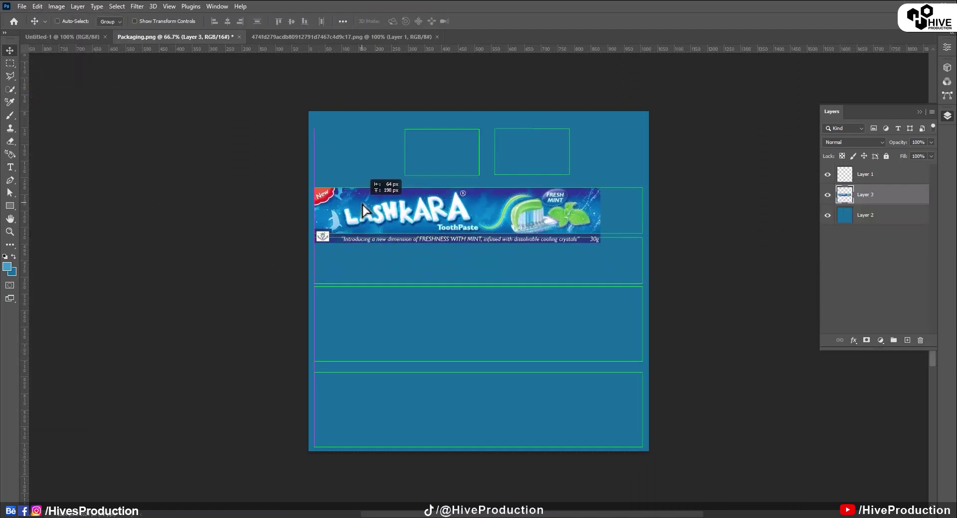
- Stretch the pasted panel to 114.75% width and reduce its height to fit the first long outline
{"action": "key", "text": "ctrl+t"}
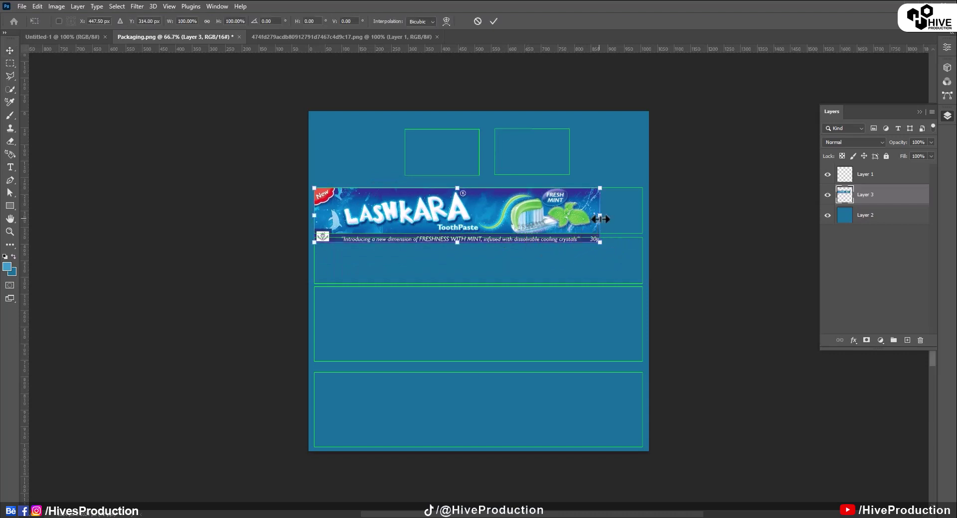
{"action": "left_click_drag", "start_coordinate": [600, 218], "coordinate": [642, 219]}
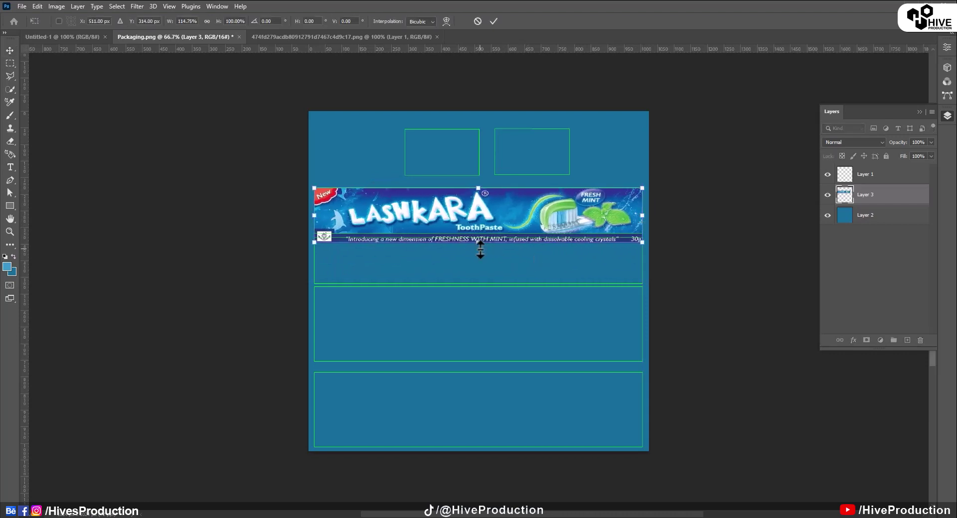
{"action": "left_click_drag", "start_coordinate": [478, 244], "coordinate": [468, 238]}
{"action": "key", "text": "Return"}
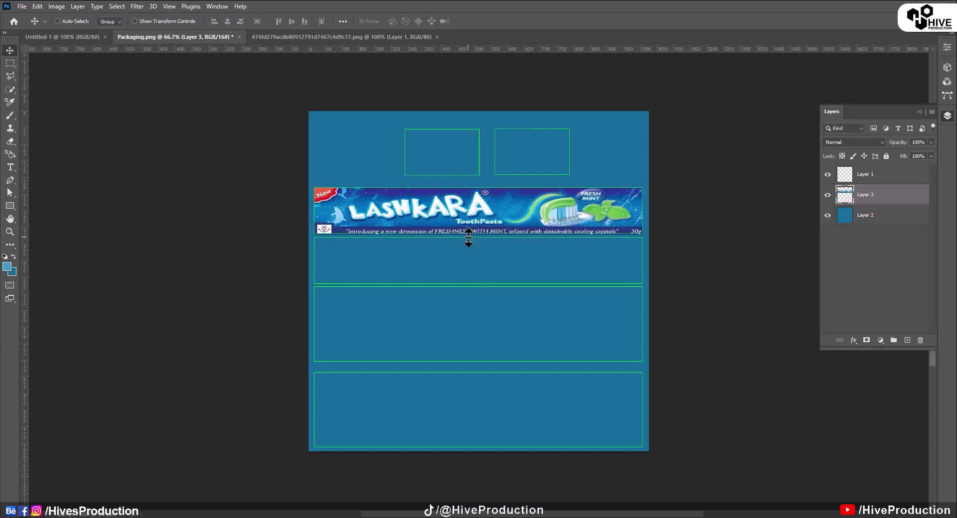
- Transform the panel's height to 97.16% so its lower edge meets the first long outline exactly
{"action": "key", "text": "ctrl+plus"}
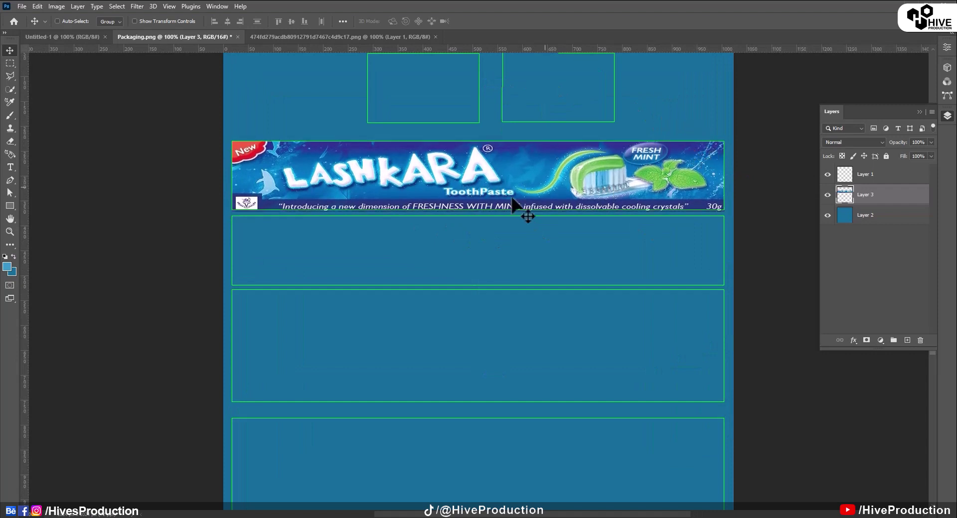
{"action": "key", "text": "ctrl+t"}
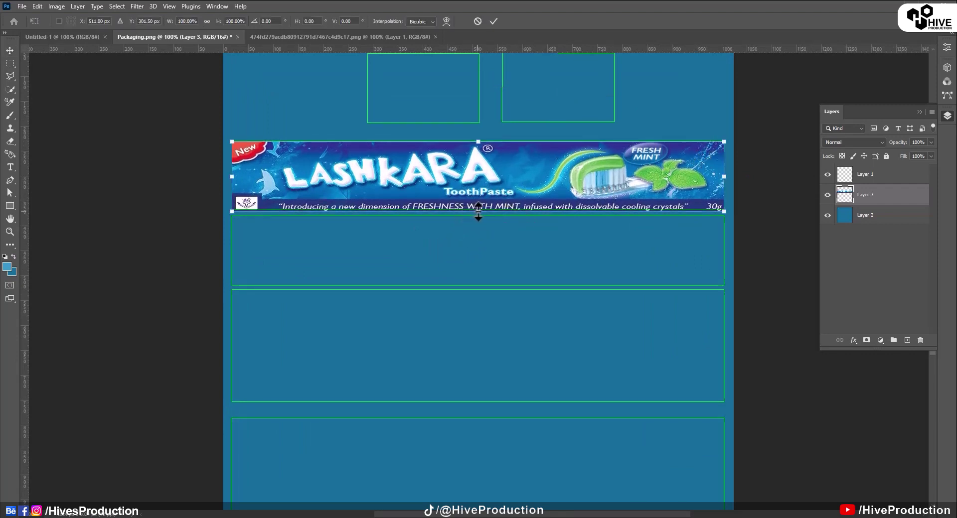
{"action": "left_click_drag", "start_coordinate": [477, 212], "coordinate": [476, 209]}
{"action": "scroll", "coordinate": [504, 222], "scroll_direction": "up", "scroll_amount": 3, "text": "alt"}
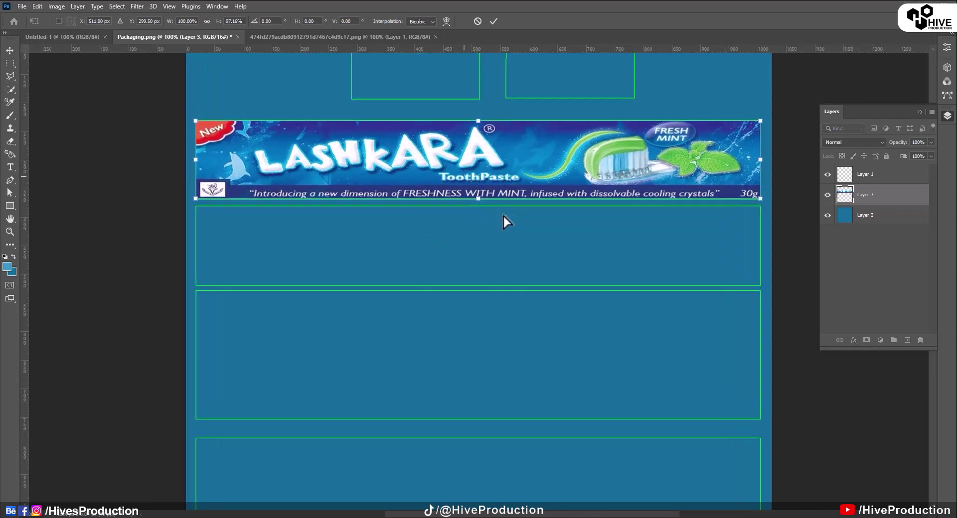
{"action": "left_click_drag", "start_coordinate": [461, 159], "coordinate": [472, 234]}
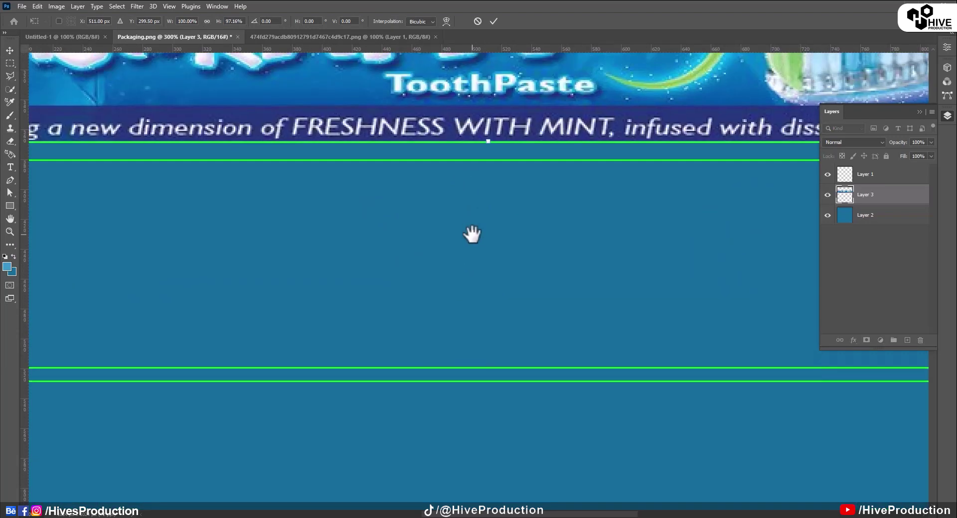
{"action": "key", "text": "Return"}
{"action": "scroll", "coordinate": [472, 234], "scroll_direction": "down", "scroll_amount": 1, "text": "alt"}
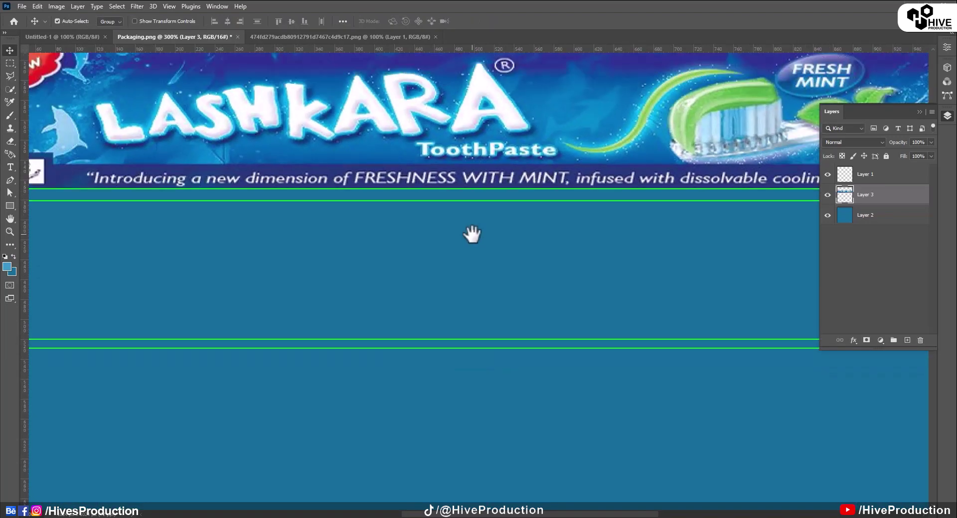
{"action": "scroll", "coordinate": [472, 234], "scroll_direction": "down", "scroll_amount": 1, "text": "alt"}
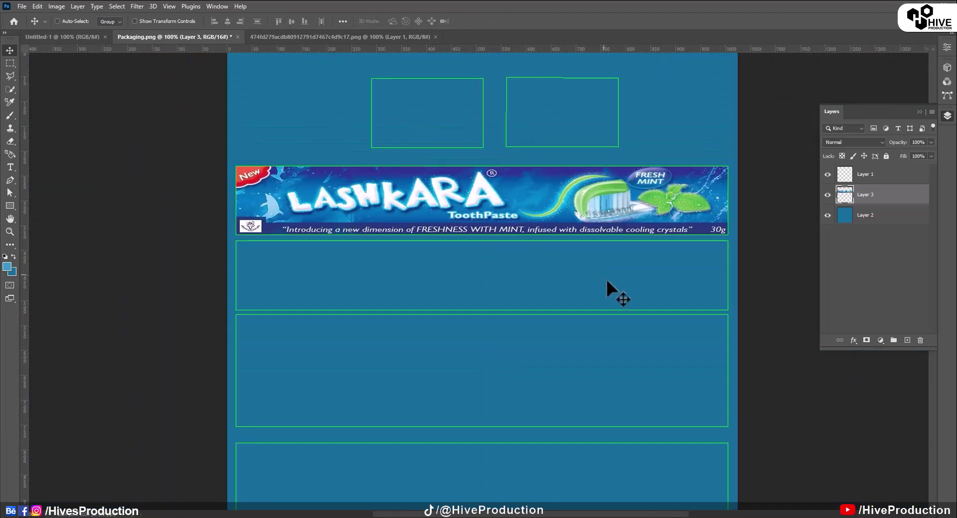
- Select the artwork's third panel, with the directions for use and the barcode, and copy it
{"action": "left_click", "coordinate": [277, 37]}
{"action": "key", "text": "ctrl+shift+e"}
{"action": "key", "text": "ctrl+d"}
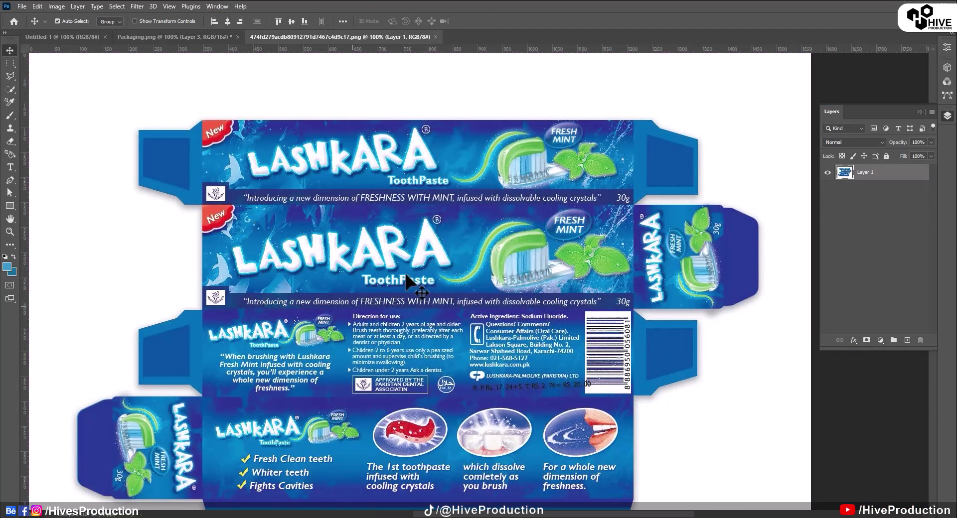
{"action": "left_click", "coordinate": [10, 64]}
{"action": "left_click_drag", "start_coordinate": [202, 308], "coordinate": [632, 395]}
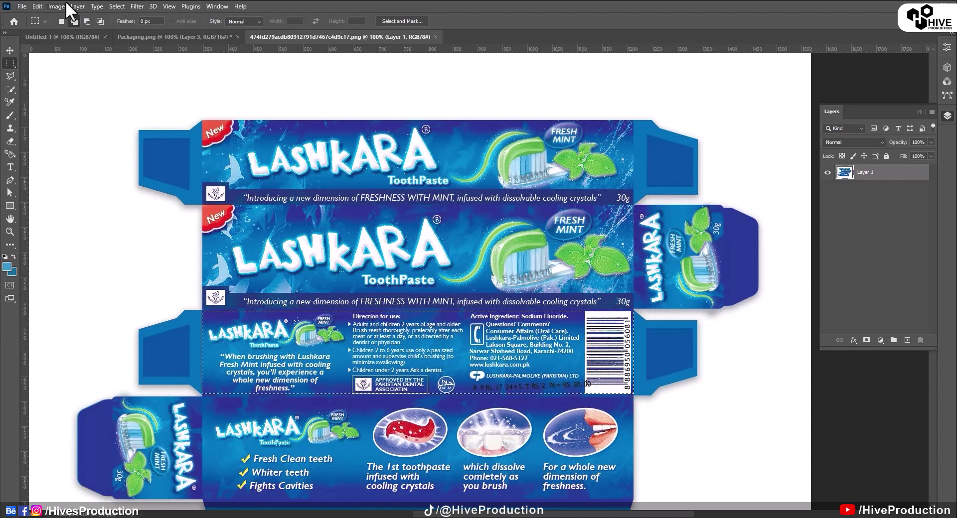
{"action": "left_click", "coordinate": [37, 6]}
{"action": "left_click", "coordinate": [50, 84]}
- Paste the directions panel into the Packaging document and align it with the left edge of the second long outline
{"action": "left_click", "coordinate": [152, 37]}
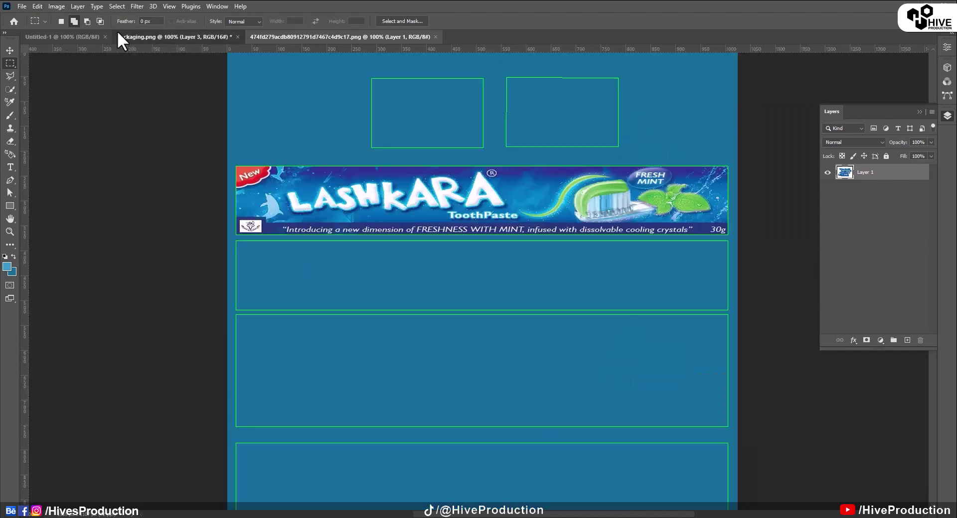
{"action": "left_click", "coordinate": [36, 6]}
{"action": "left_click", "coordinate": [60, 93]}
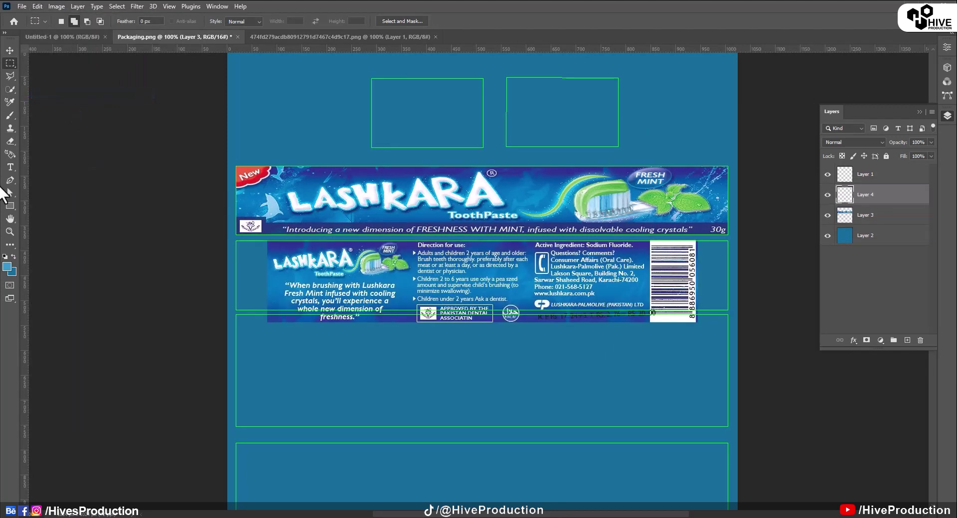
{"action": "left_click", "coordinate": [9, 50]}
{"action": "left_click_drag", "start_coordinate": [328, 272], "coordinate": [299, 272]}
- Scale the directions panel to 114.35% width and 86.06% height, and nudge it left and down into the second outline
{"action": "key", "text": "ctrl+t"}
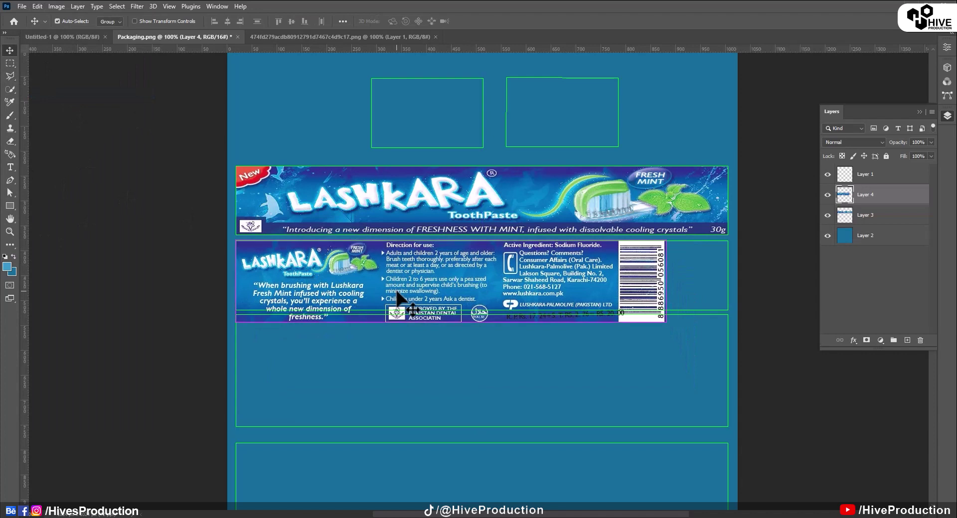
{"action": "left_click_drag", "start_coordinate": [667, 281], "coordinate": [729, 281]}
{"action": "left_click_drag", "start_coordinate": [479, 322], "coordinate": [479, 311]}
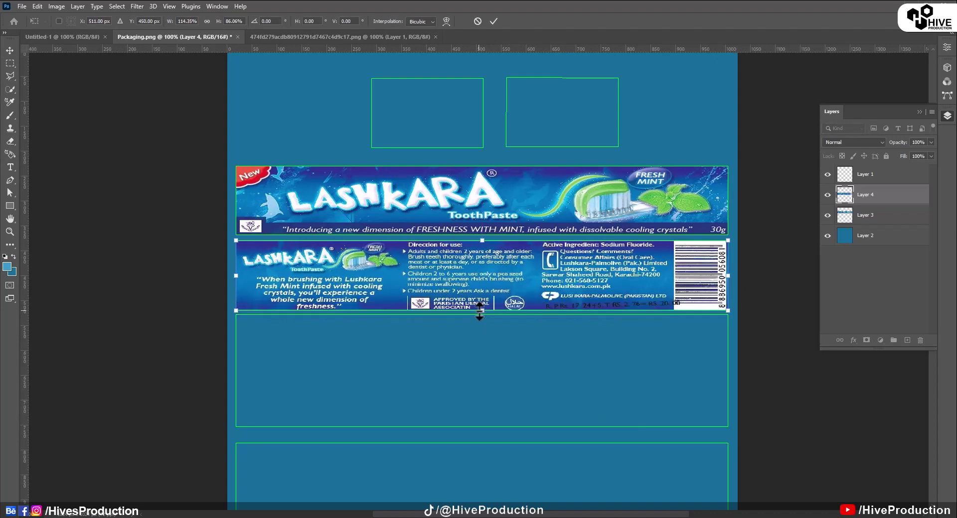
{"action": "key", "text": "Return"}
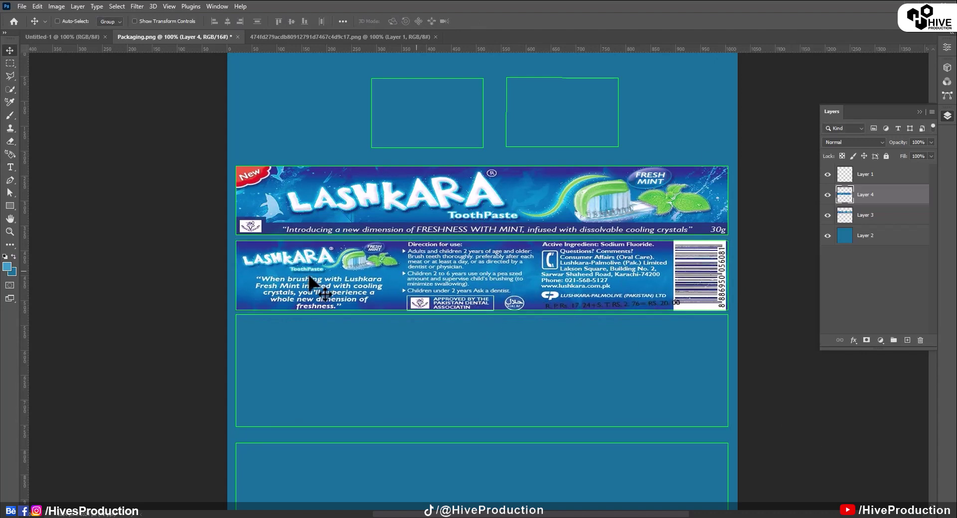
{"action": "key", "text": "Left"}
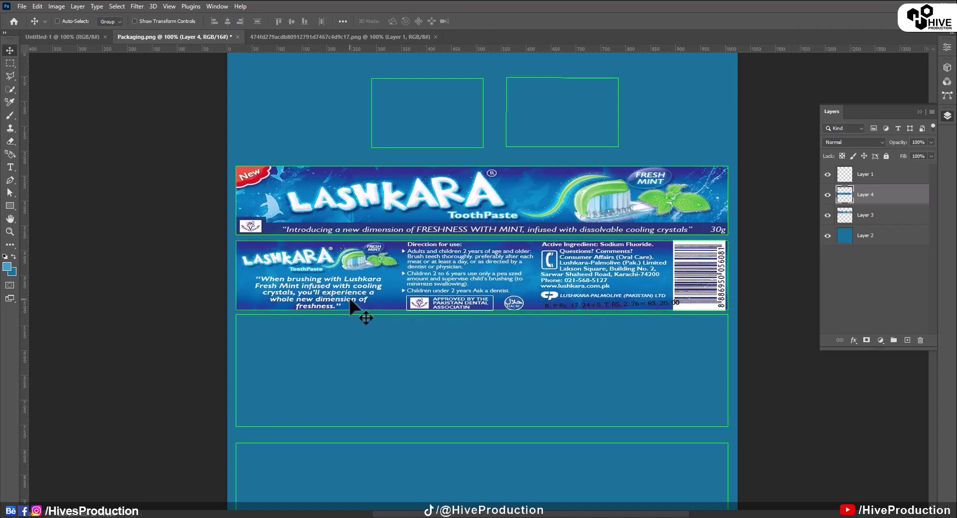
{"action": "key", "text": "Down"}
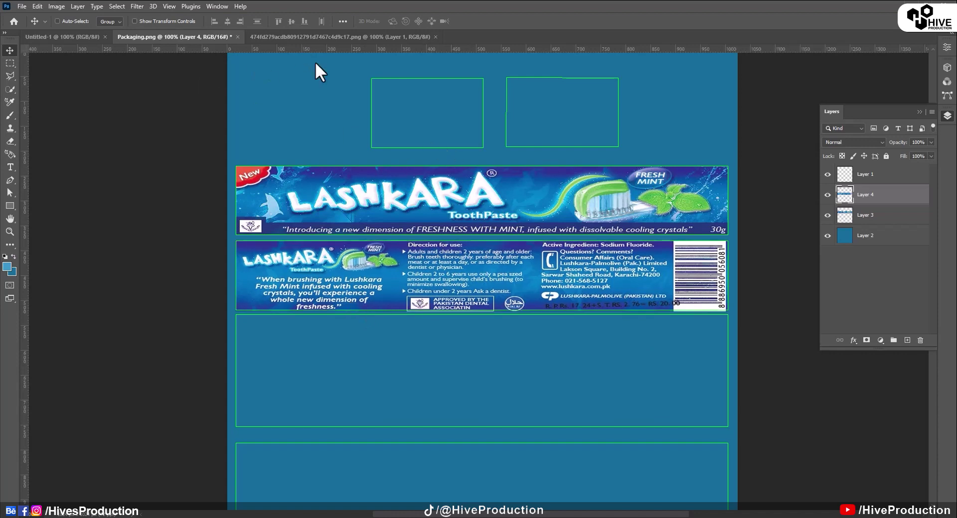
- Copy the artwork's second, taller Lashkara front panel and paste it into the Packaging document
{"action": "left_click", "coordinate": [323, 37]}
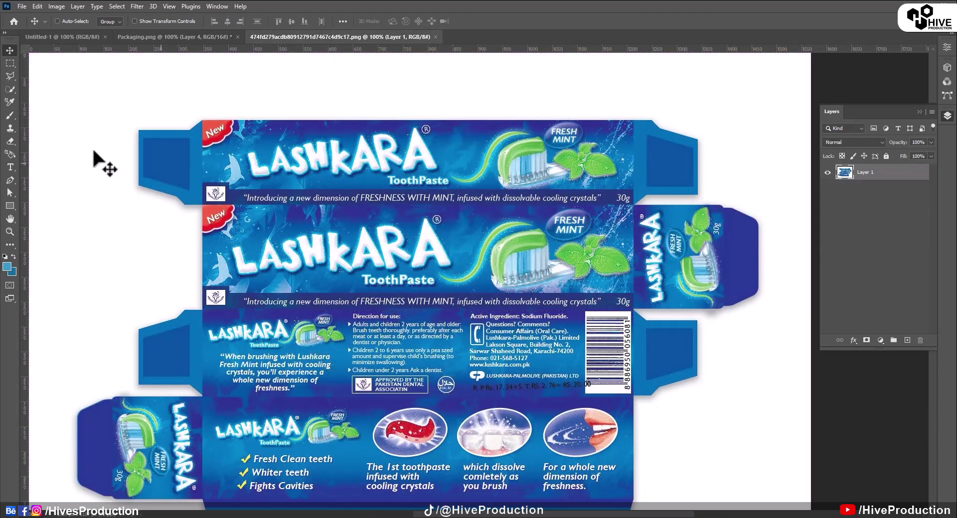
{"action": "left_click", "coordinate": [10, 64]}
{"action": "left_click_drag", "start_coordinate": [203, 205], "coordinate": [632, 311]}
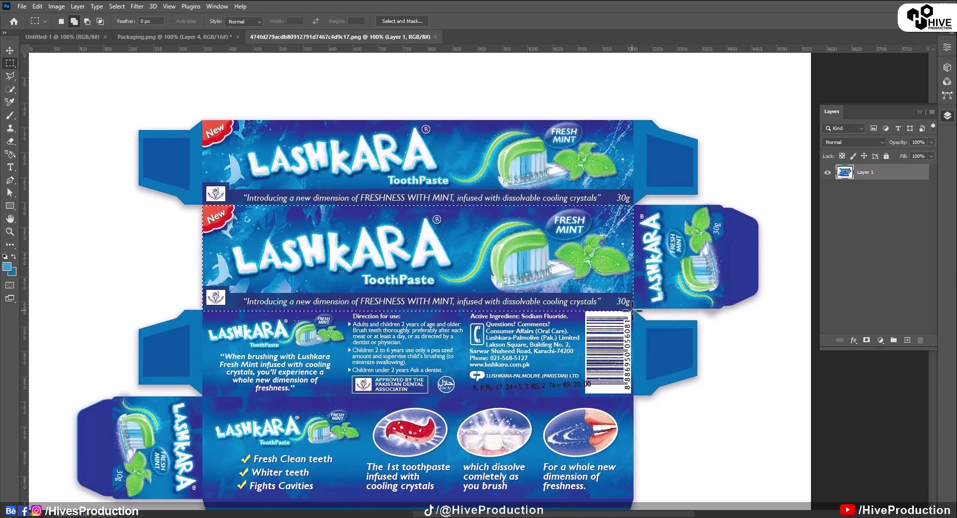
{"action": "left_click", "coordinate": [193, 35]}
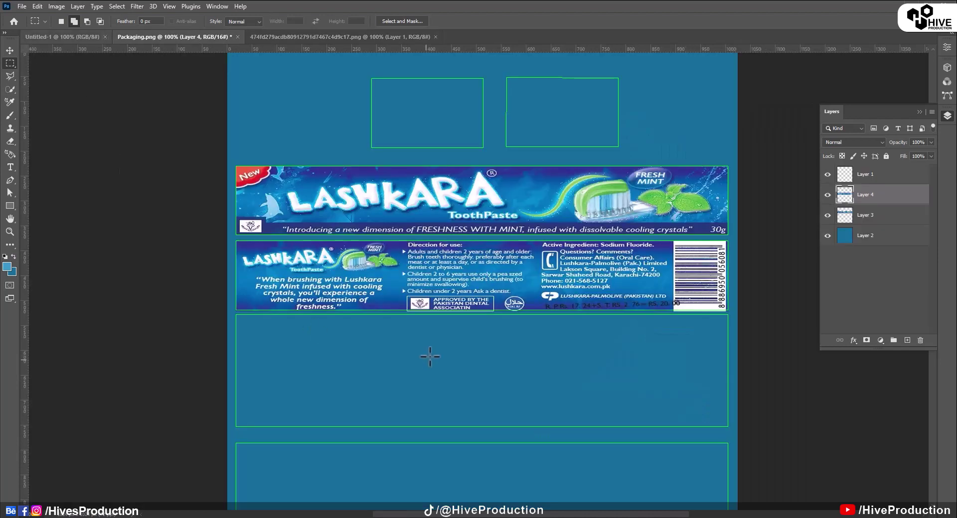
{"action": "key", "text": "ctrl+v"}
- Move the taller front panel to the upper-left corner of the third long outline and nudge it up into alignment
{"action": "left_click", "coordinate": [9, 50]}
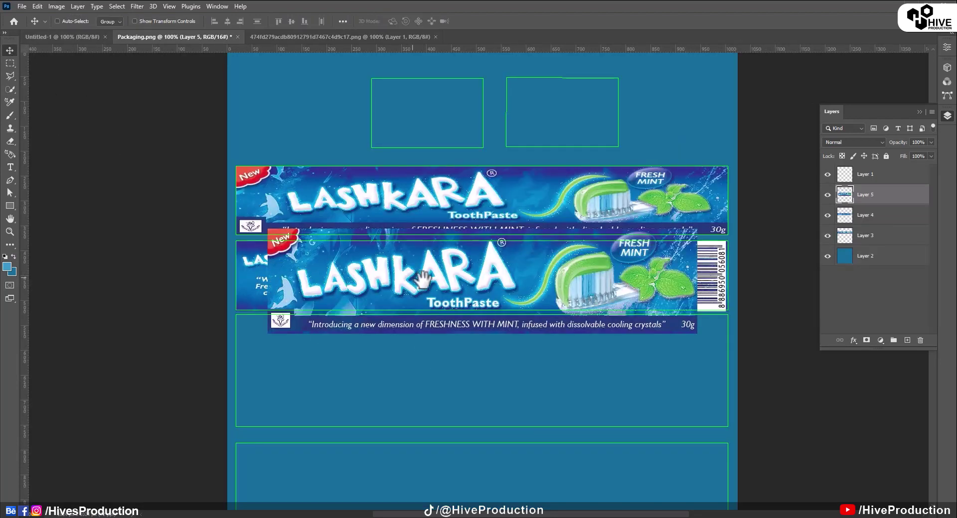
{"action": "scroll", "coordinate": [479, 279], "scroll_direction": "down", "scroll_amount": 3}
{"action": "left_click_drag", "start_coordinate": [391, 203], "coordinate": [360, 289]}
{"action": "key", "text": "Up"}
{"action": "key", "text": "Up"}
{"action": "key", "text": "Up"}
{"action": "key", "text": "Up"}
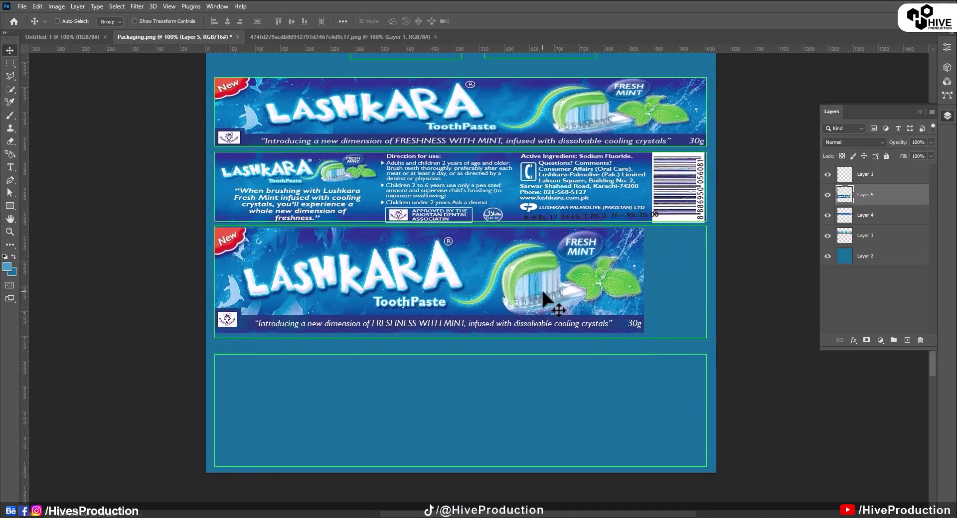
- Scale the taller front panel to 114.62% width and 106.01% height to fill the third long outline
{"action": "key", "text": "ctrl+t"}
{"action": "left_click_drag", "start_coordinate": [643, 331], "coordinate": [662, 338]}
{"action": "left_click_drag", "start_coordinate": [662, 283], "coordinate": [708, 290]}
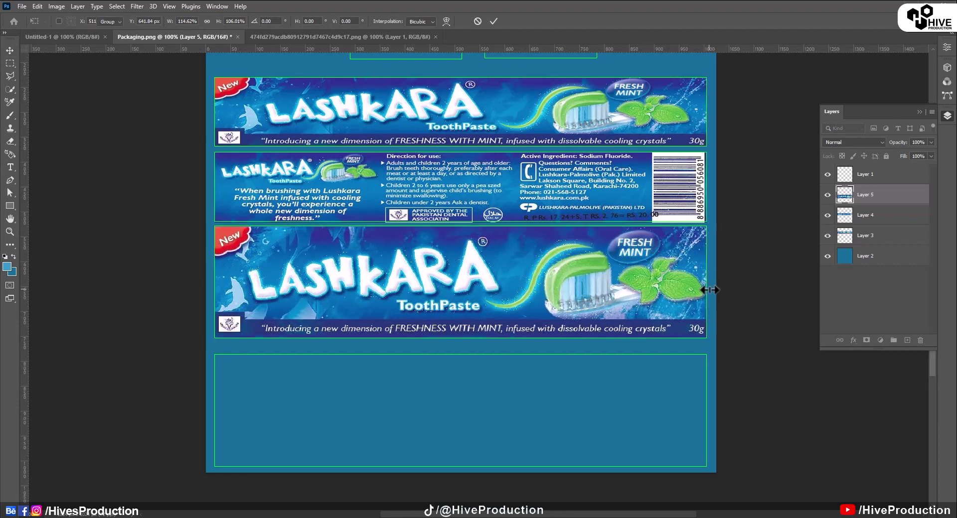
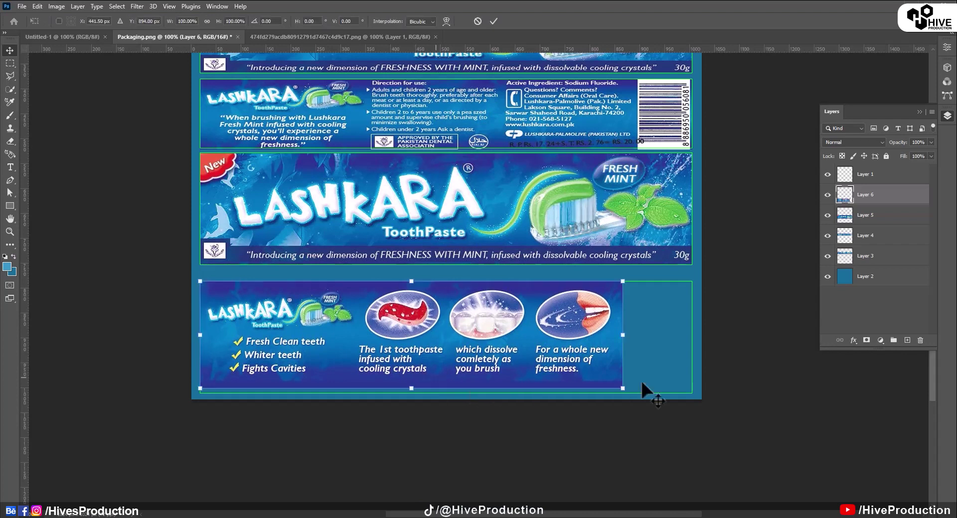
- Scale the features panel proportionally to 106.06% to match the lowest outline's height, and switch to the Rectangular Marquee tool
{"action": "left_click_drag", "start_coordinate": [623, 391], "coordinate": [647, 397]}
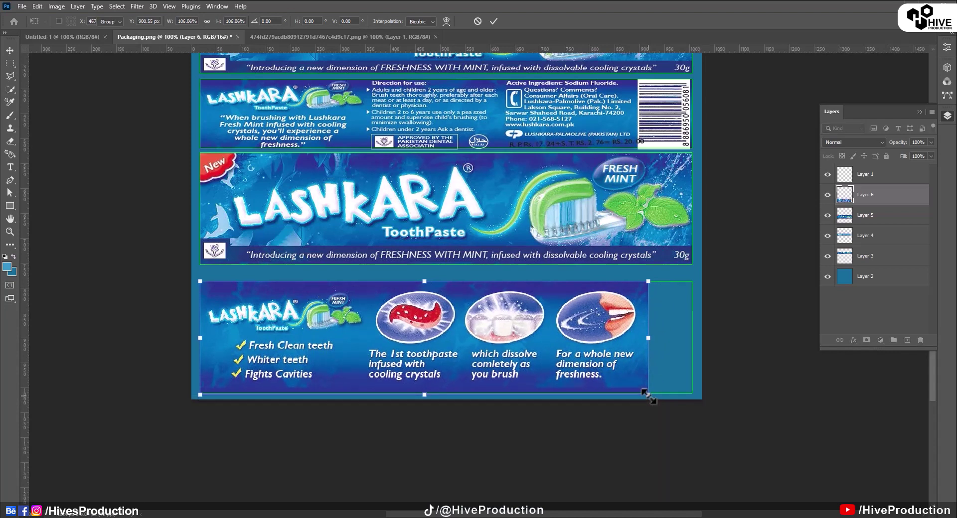
{"action": "key", "text": "Return"}
{"action": "left_click", "coordinate": [10, 64]}
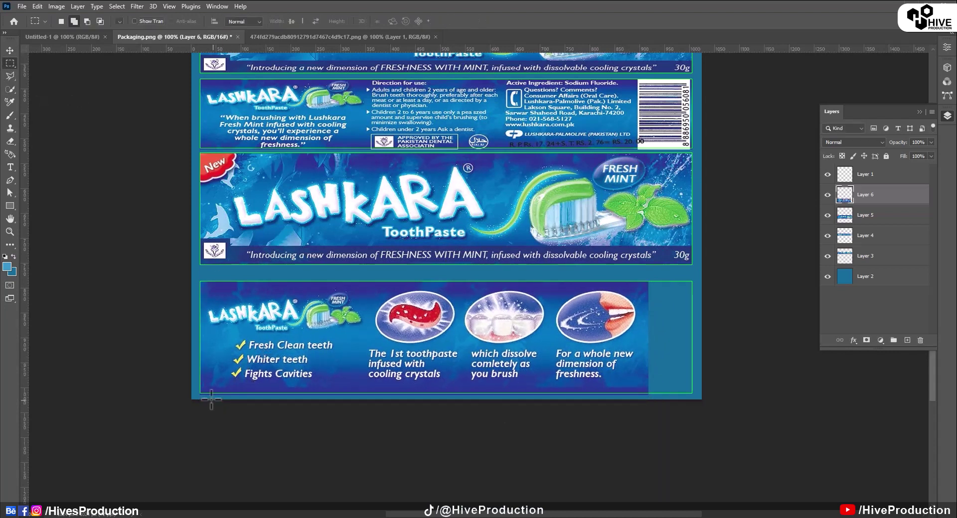
- Delete the thin strip along the bottom edge of the features panel and clear the selection
{"action": "left_click_drag", "start_coordinate": [197, 389], "coordinate": [668, 442]}
{"action": "key", "text": "Delete"}
{"action": "key", "text": "ctrl+d"}
- Scale the features panel to 109.78% width and 104.27% height to fill the lowest long outline
{"action": "key", "text": "ctrl+t"}
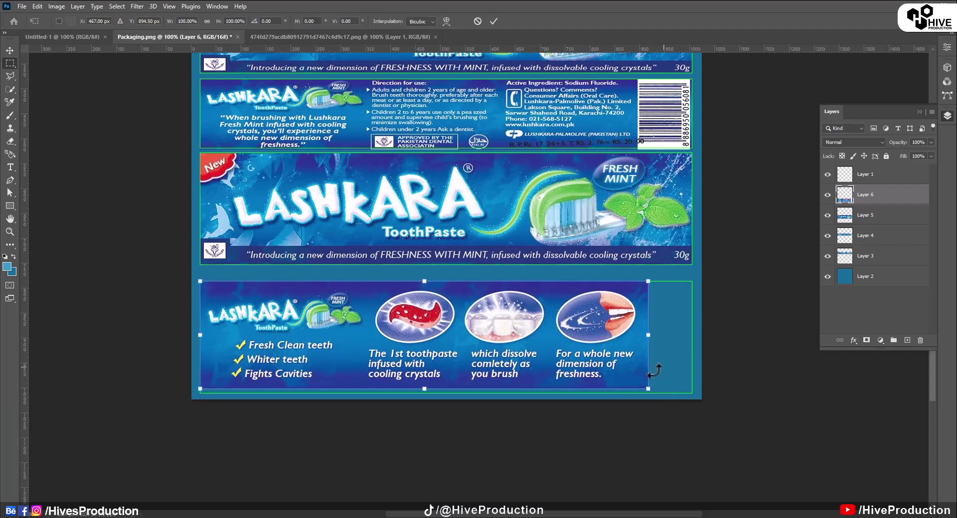
{"action": "left_click_drag", "start_coordinate": [650, 386], "coordinate": [669, 392]}
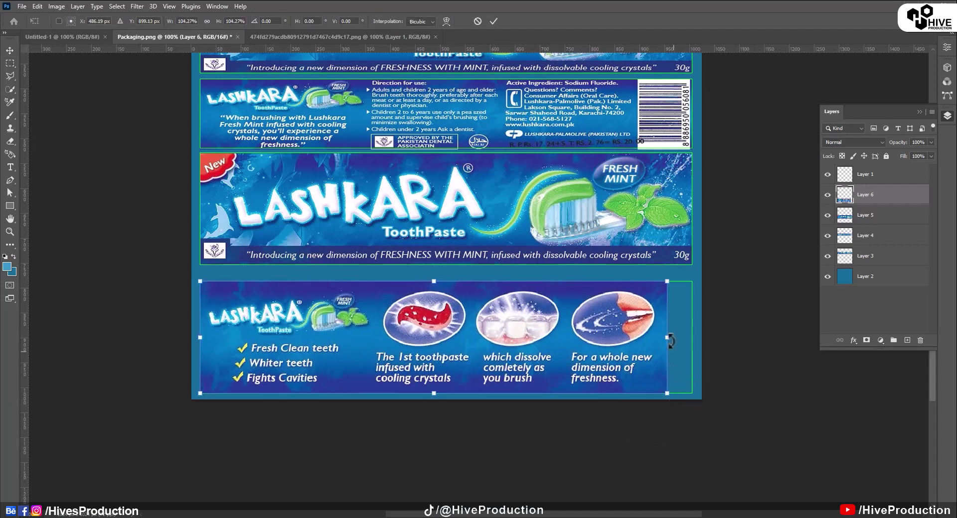
{"action": "left_click_drag", "start_coordinate": [669, 335], "coordinate": [691, 348]}
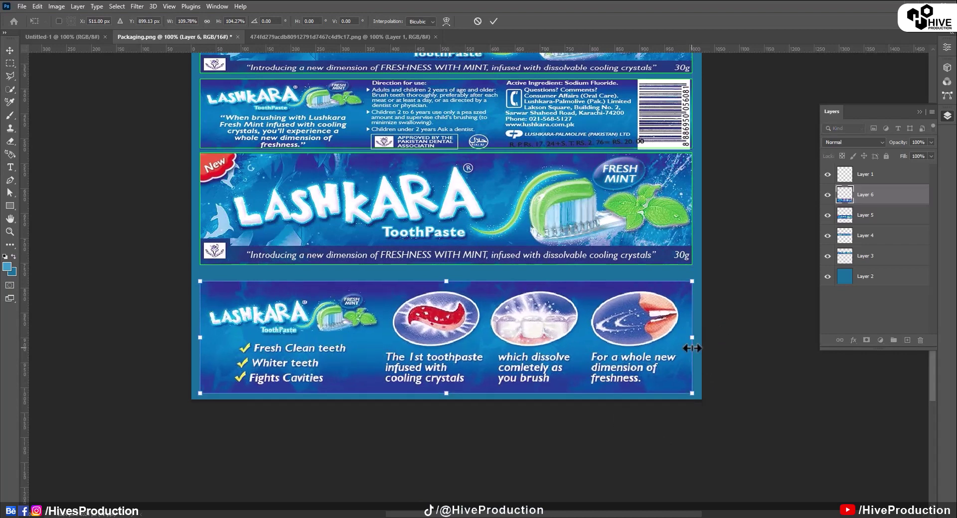
{"action": "key", "text": "Return"}
{"action": "key", "text": "m"}
{"action": "key", "text": "ctrl+0"}
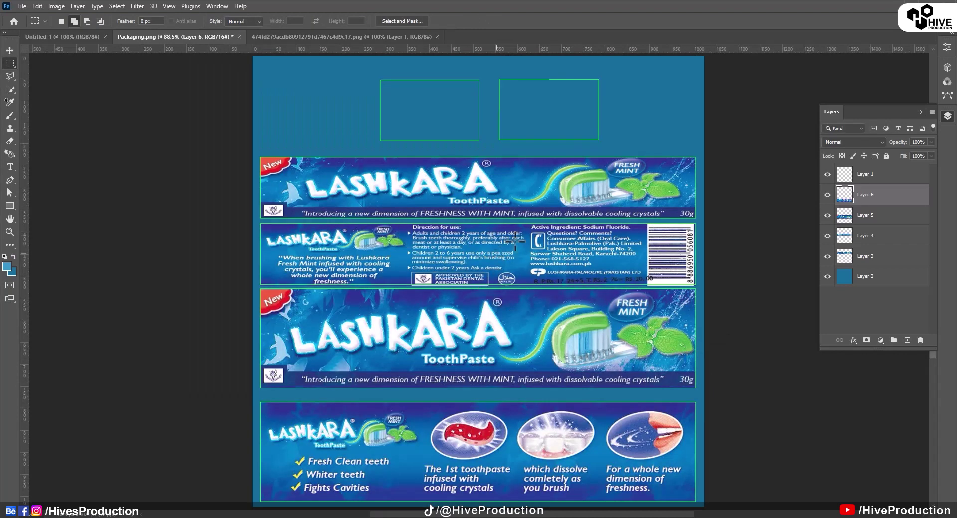
- Shrink the directions panel on Layer 4 slightly from its lower edge to fit the second long outline
{"action": "left_click", "coordinate": [879, 239]}
{"action": "left_click", "coordinate": [827, 236]}
{"action": "left_click", "coordinate": [827, 236]}
{"action": "scroll", "coordinate": [479, 282], "scroll_direction": "up", "scroll_amount": 5, "text": "alt"}
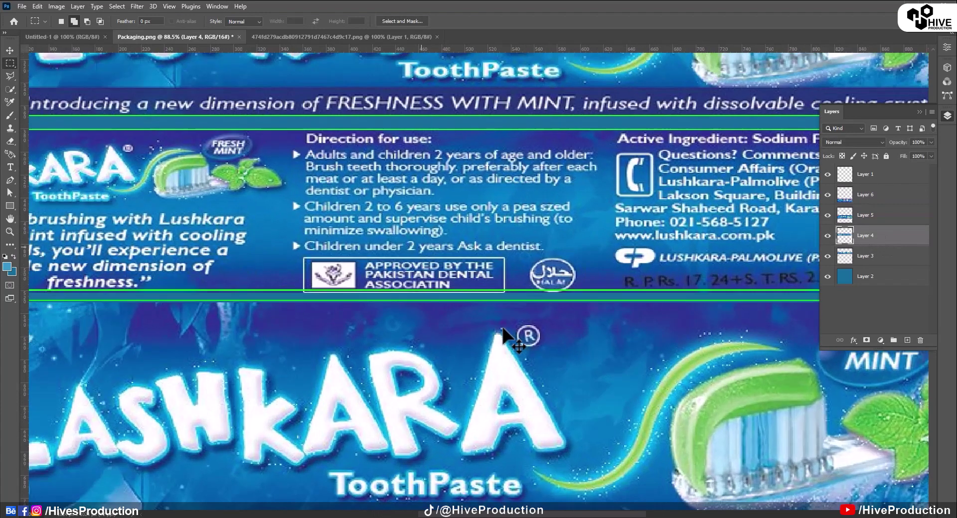
{"action": "key", "text": "ctrl+t"}
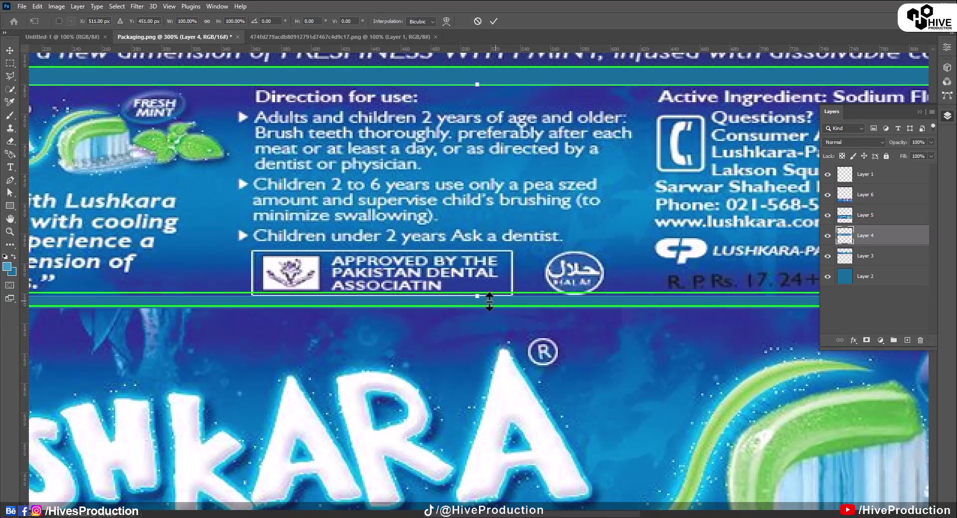
{"action": "left_click_drag", "start_coordinate": [478, 295], "coordinate": [477, 293]}
{"action": "key", "text": "Return"}
{"action": "key", "text": "m"}
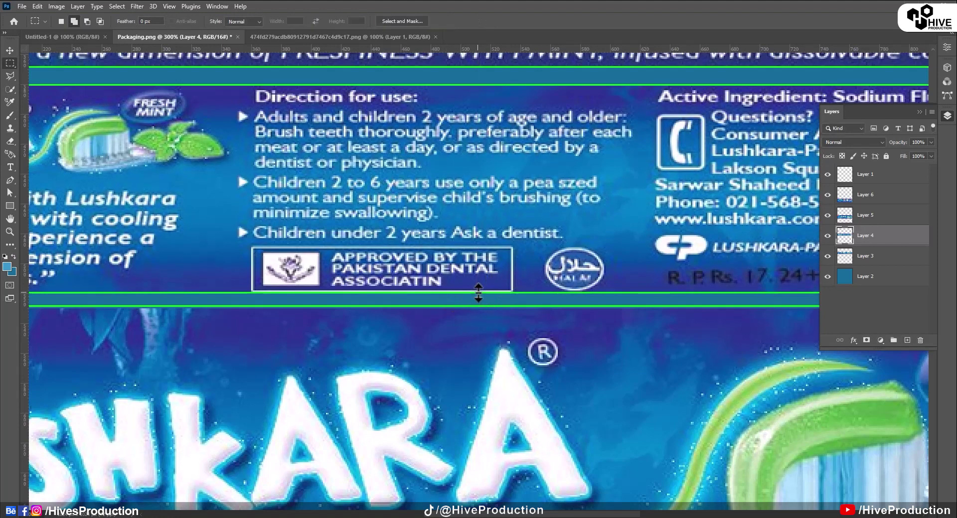
{"action": "key", "text": "ctrl+0"}
- Try to transfer the artwork's Lashkara end panel into the Packaging document and move it toward the small outlines
{"action": "left_click", "coordinate": [283, 37]}
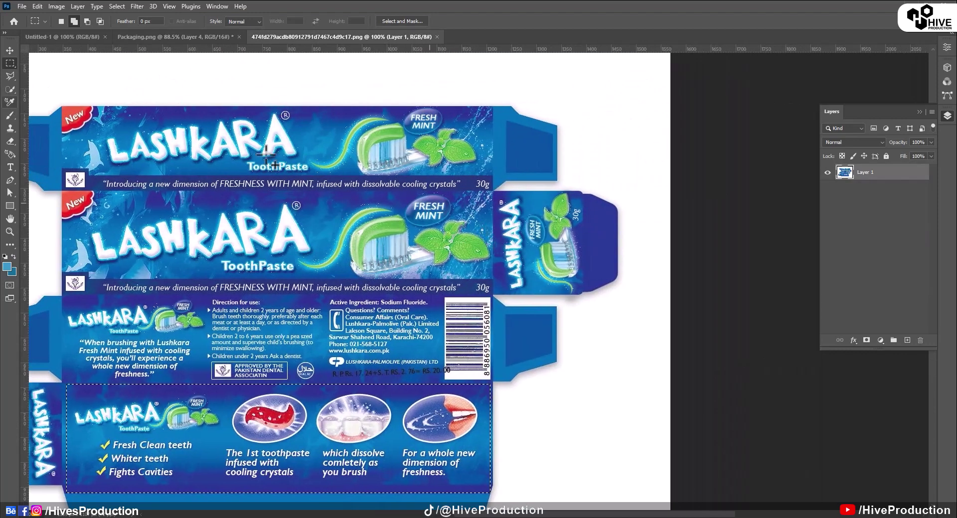
{"action": "left_click_drag", "start_coordinate": [495, 193], "coordinate": [580, 294]}
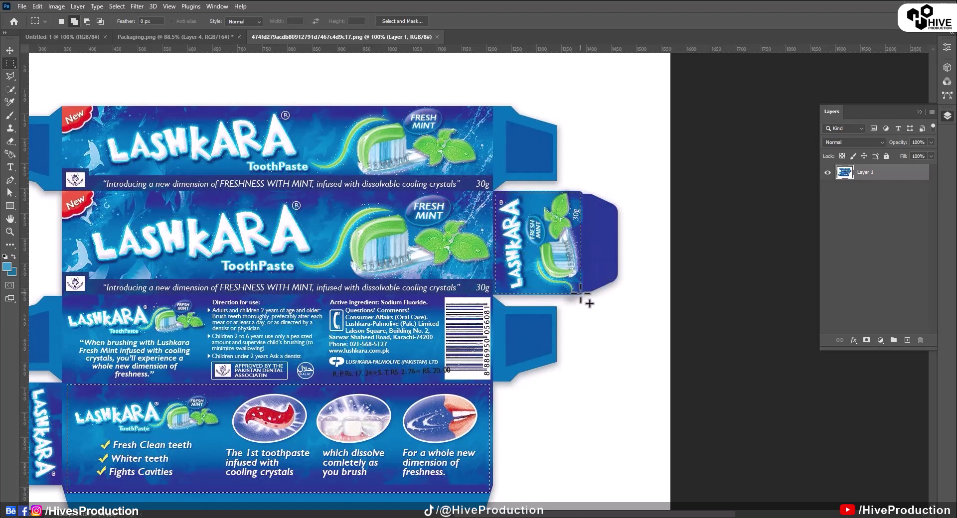
{"action": "left_click", "coordinate": [140, 37]}
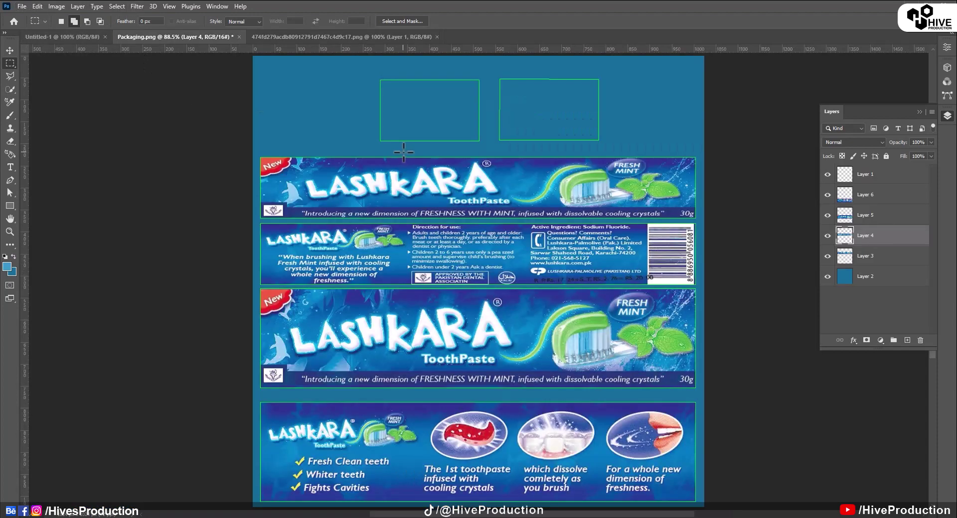
{"action": "key", "text": "ctrl+v"}
{"action": "left_click", "coordinate": [10, 50]}
{"action": "left_click_drag", "start_coordinate": [647, 206], "coordinate": [429, 135]}
{"action": "key", "text": "ctrl+z"}
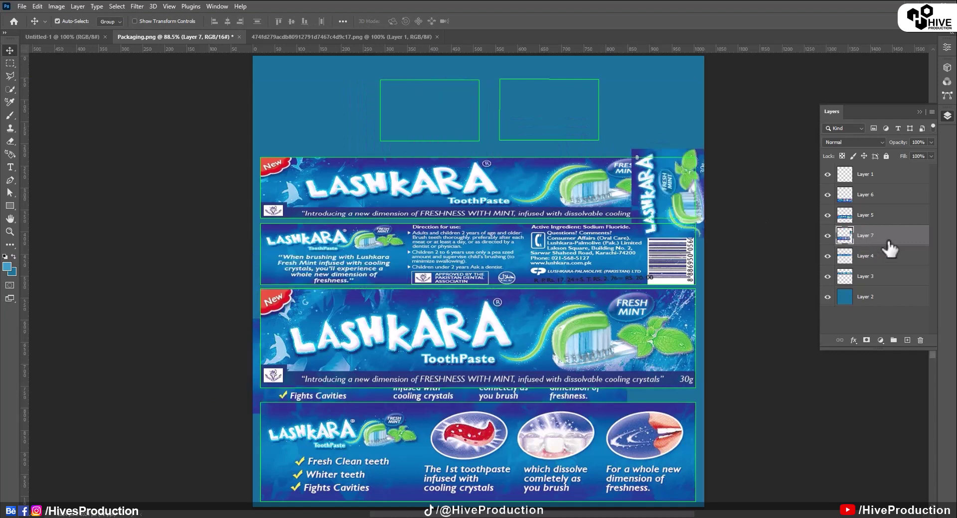
{"action": "left_click_drag", "start_coordinate": [896, 242], "coordinate": [926, 342]}
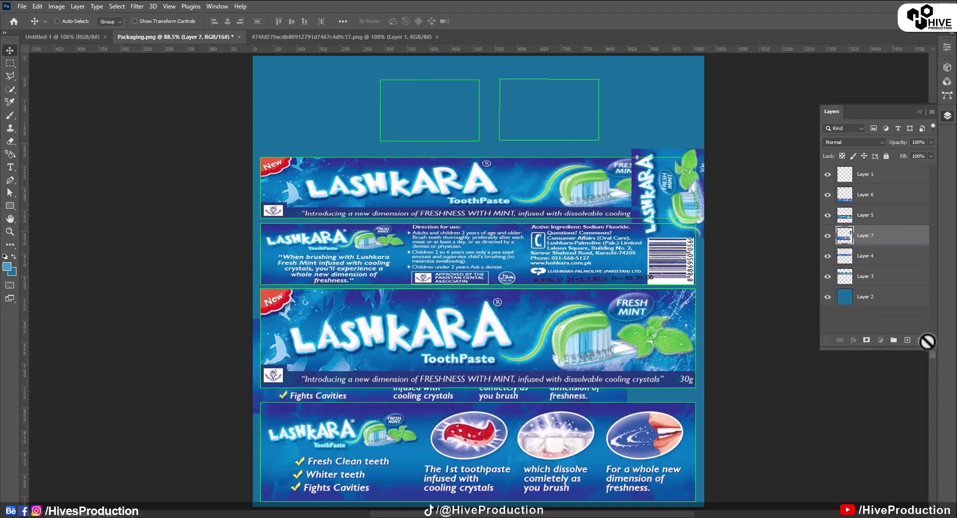
- Copy only the Lashkara end panel beside the artwork's taller front panel and paste it into the Packaging document
{"action": "left_click", "coordinate": [290, 36]}
{"action": "left_click_drag", "start_coordinate": [649, 227], "coordinate": [508, 217]}
{"action": "key", "text": "ctrl+z"}
{"action": "left_click", "coordinate": [10, 63]}
{"action": "mouse_move", "coordinate": [635, 195]}
{"action": "left_mouse_down"}
{"action": "mouse_move", "coordinate": [685, 239]}
{"action": "mouse_move", "coordinate": [687, 275]}
{"action": "mouse_move", "coordinate": [711, 299]}
{"action": "mouse_move", "coordinate": [721, 295]}
{"action": "left_mouse_up"}
{"action": "key", "text": "ctrl+c"}
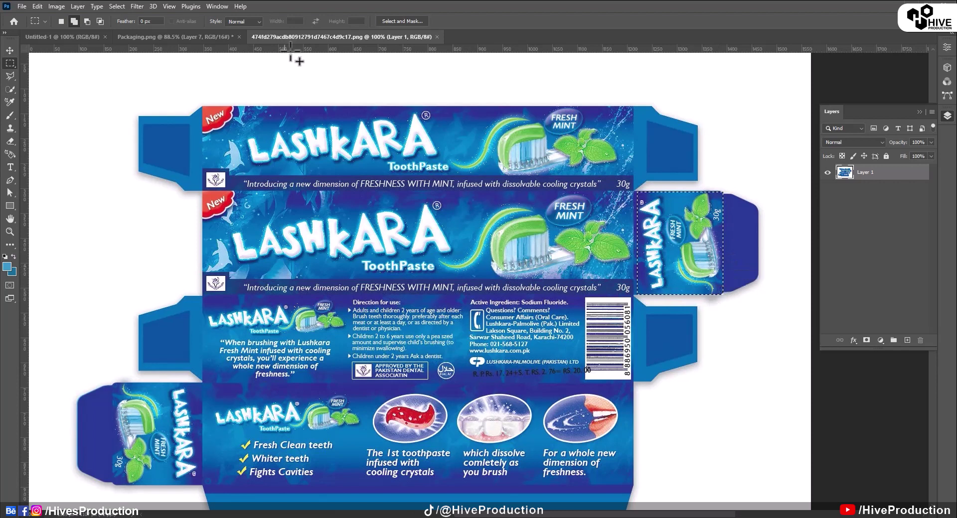
{"action": "left_click", "coordinate": [184, 37]}
{"action": "key", "text": "ctrl+v"}
- Rotate the end panel 90° and scale it to 84.14% width and 110.74% height over the first small outline
{"action": "key", "text": "v"}
{"action": "left_click_drag", "start_coordinate": [488, 268], "coordinate": [485, 244]}
{"action": "key", "text": "ctrl+t"}
{"action": "left_click_drag", "start_coordinate": [431, 129], "coordinate": [423, 101]}
{"action": "left_click_drag", "start_coordinate": [471, 119], "coordinate": [479, 120]}
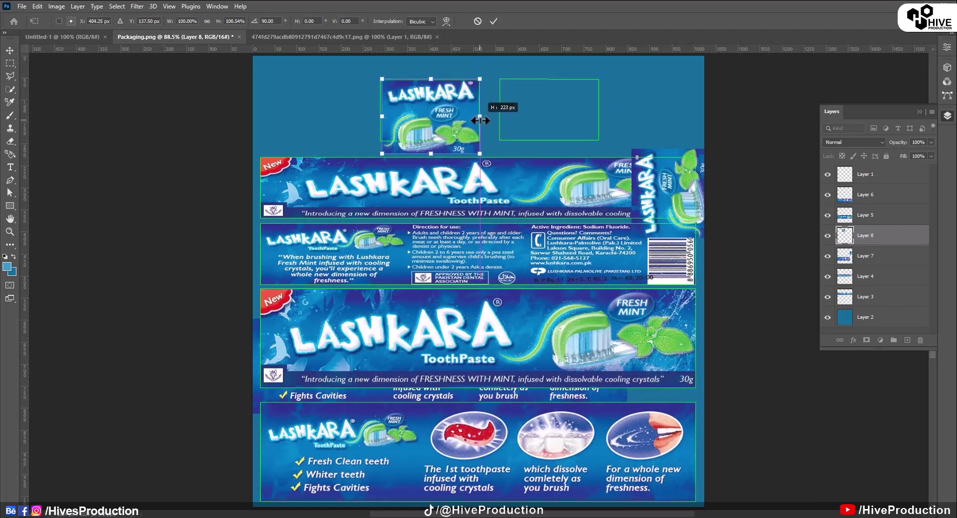
{"action": "left_click_drag", "start_coordinate": [381, 119], "coordinate": [380, 118]}
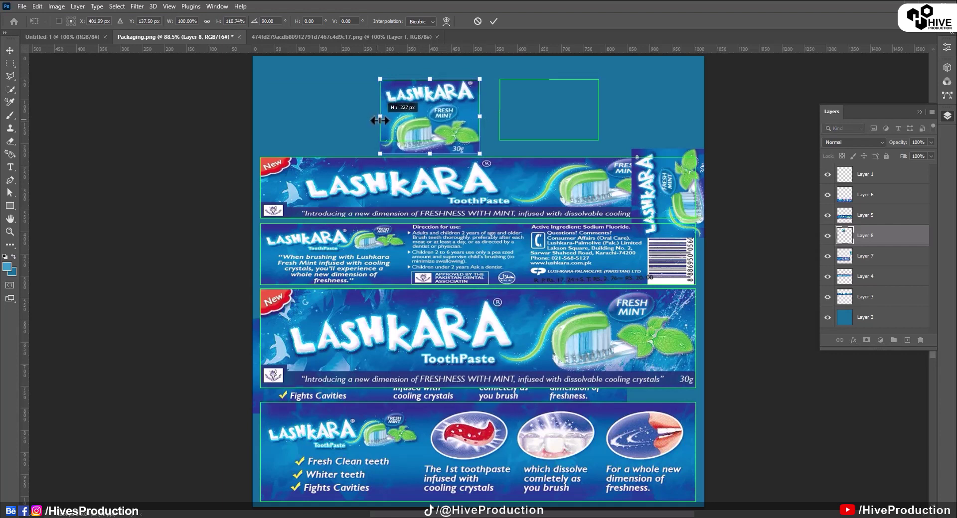
{"action": "left_click_drag", "start_coordinate": [430, 153], "coordinate": [427, 142]}
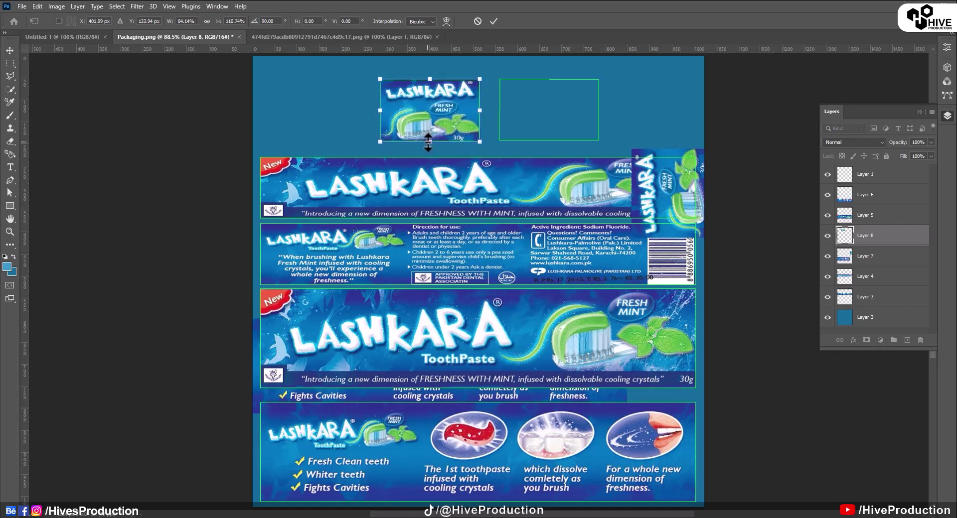
{"action": "key", "text": "Return"}
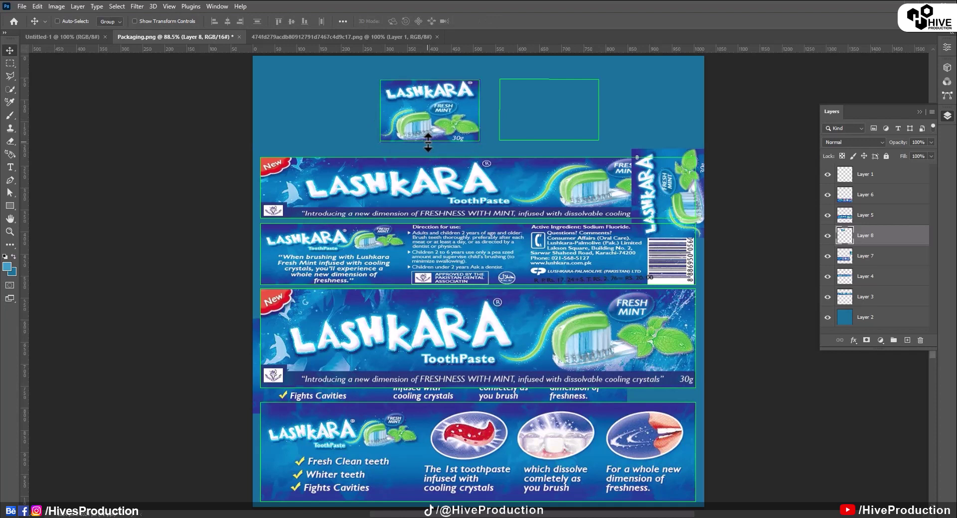
- Nudge the end panel up into alignment and duplicate it onto the second small outline
{"action": "key", "text": "Up"}
{"action": "key", "text": "Up"}
{"action": "key", "text": "Up"}
{"action": "key", "text": "Up"}
{"action": "left_click_drag", "start_coordinate": [441, 127], "coordinate": [554, 121], "text": "alt"}
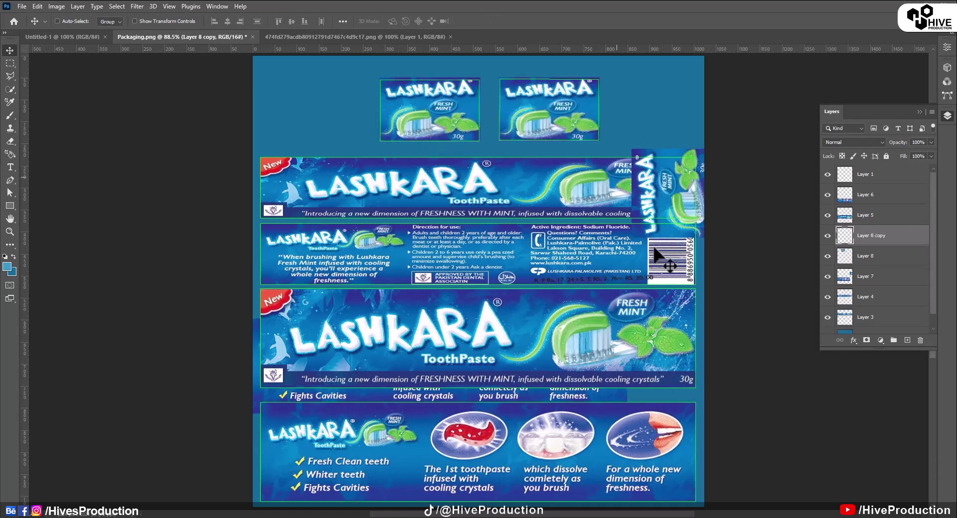
- Hide the UV outline layer, Layer 1, and the stray pasted artwork on Layer 7
{"action": "left_click", "coordinate": [827, 174]}
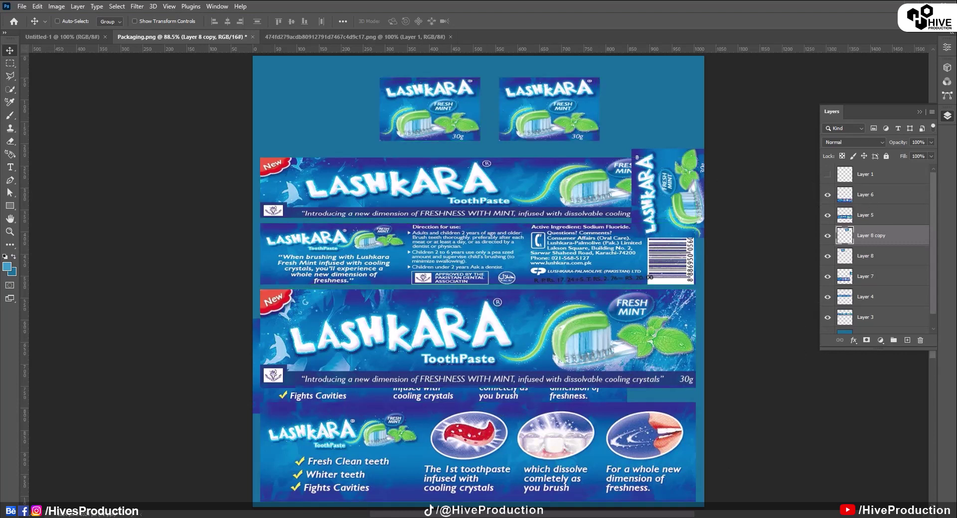
{"action": "left_click", "coordinate": [827, 276]}
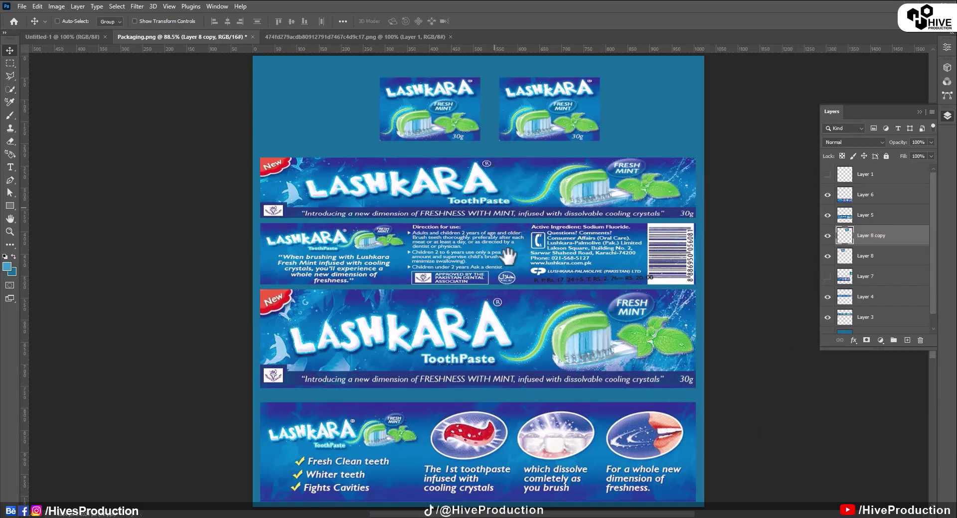
{"action": "left_click_drag", "start_coordinate": [503, 226], "coordinate": [460, 233]}
- Save a PNG copy of the document to the Desktop as Packaging copy
{"action": "left_click", "coordinate": [20, 7]}
{"action": "left_click", "coordinate": [39, 133]}
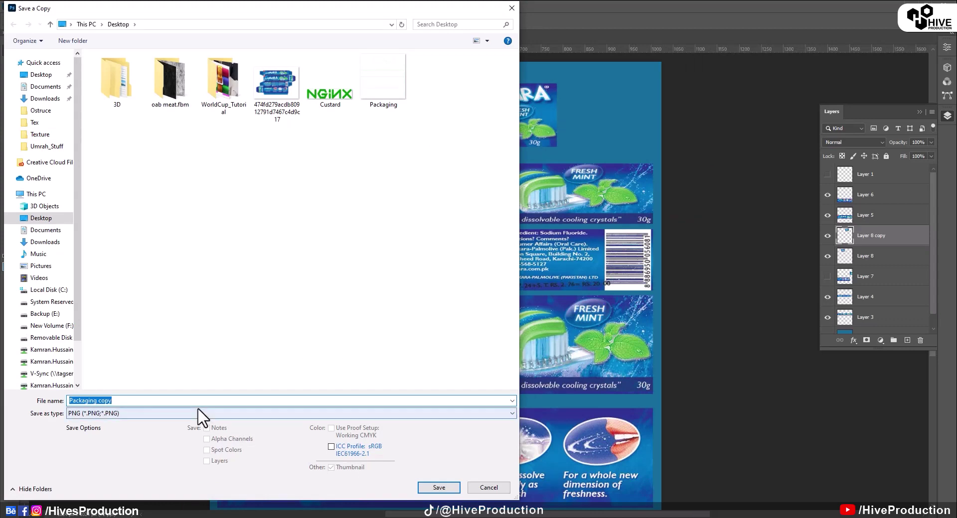
{"action": "left_click", "coordinate": [449, 487]}
{"action": "left_click", "coordinate": [534, 157]}
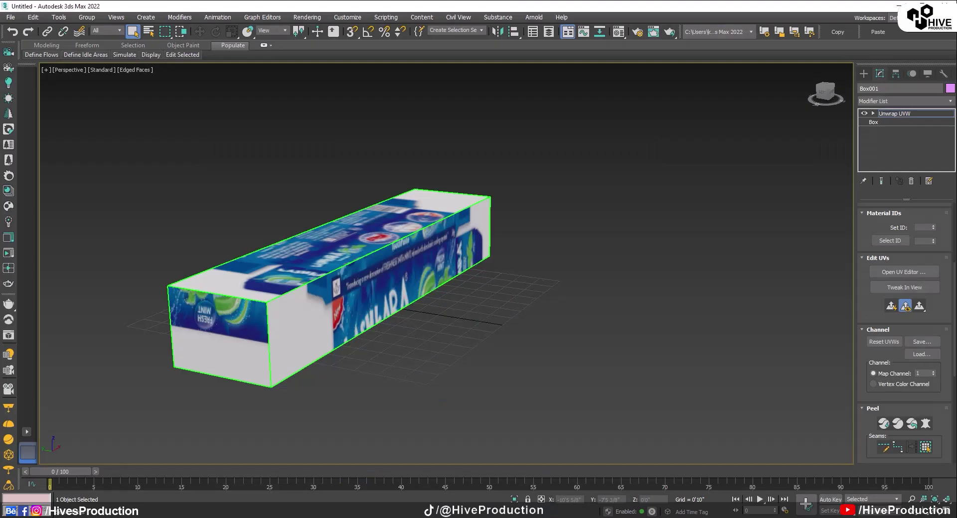
- Switch to 3ds Max, leave the polygon level of the box's Unwrap UVW modifier and reselect the box
{"action": "middle_click_drag", "start_coordinate": [477, 354], "coordinate": [367, 272], "text": "alt"}
{"action": "left_click", "coordinate": [368, 272]}
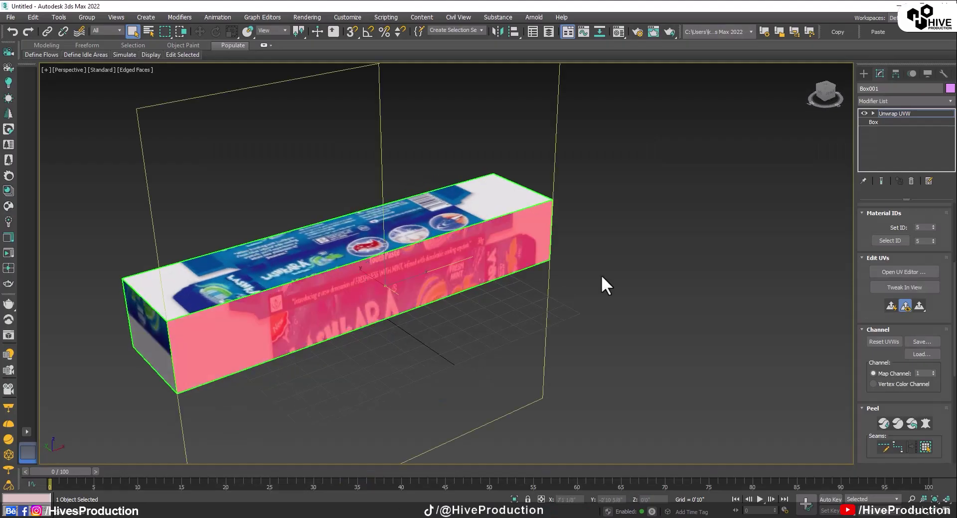
{"action": "left_click", "coordinate": [877, 114]}
{"action": "left_click", "coordinate": [737, 229]}
{"action": "middle_click_drag", "start_coordinate": [374, 305], "coordinate": [454, 269]}
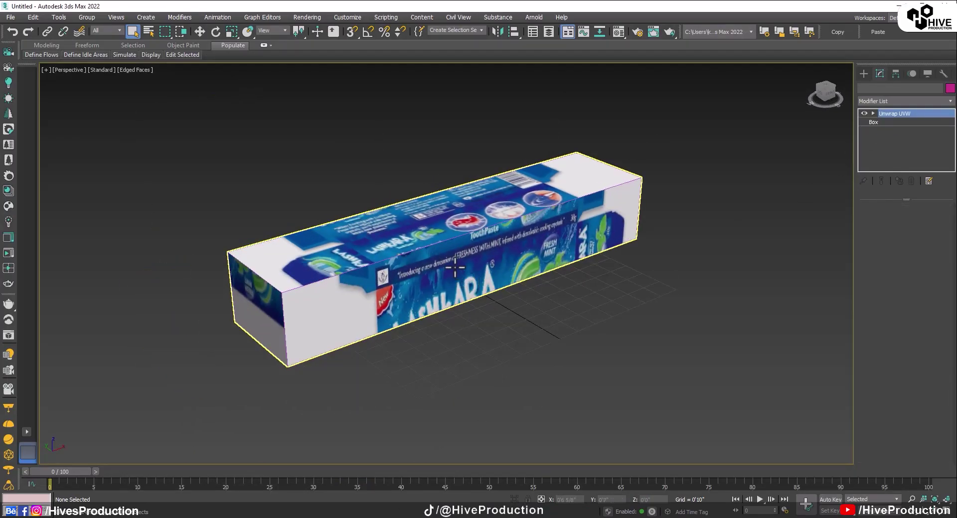
{"action": "left_click", "coordinate": [454, 269]}
- Replace the material's diffuse bitmap with Packaging copy from the Desktop and close the Material Editor
{"action": "key", "text": "m"}
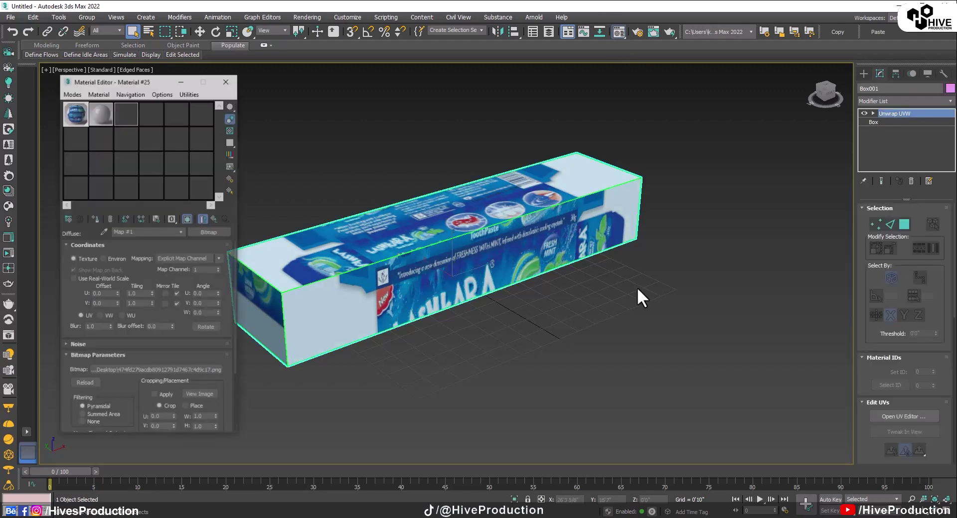
{"action": "left_click", "coordinate": [154, 371]}
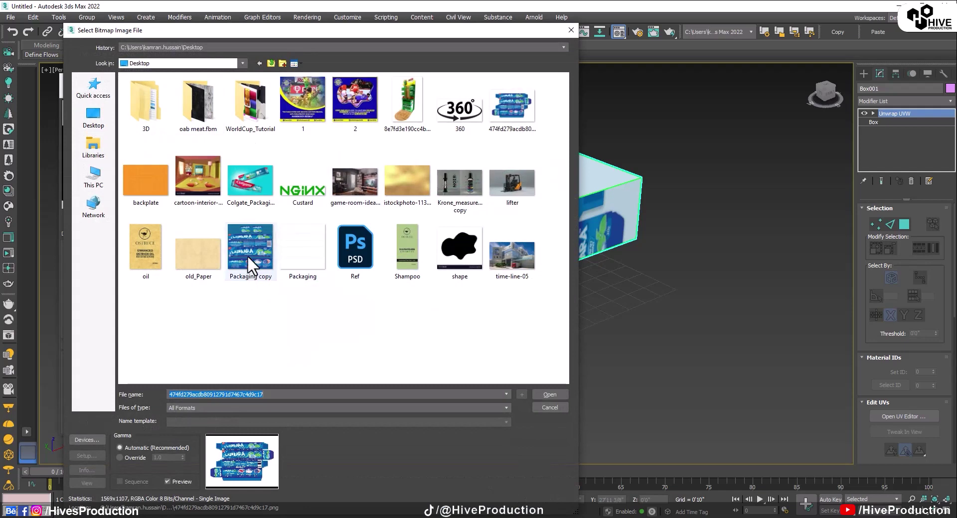
{"action": "left_click", "coordinate": [249, 252]}
{"action": "double_click", "coordinate": [248, 258]}
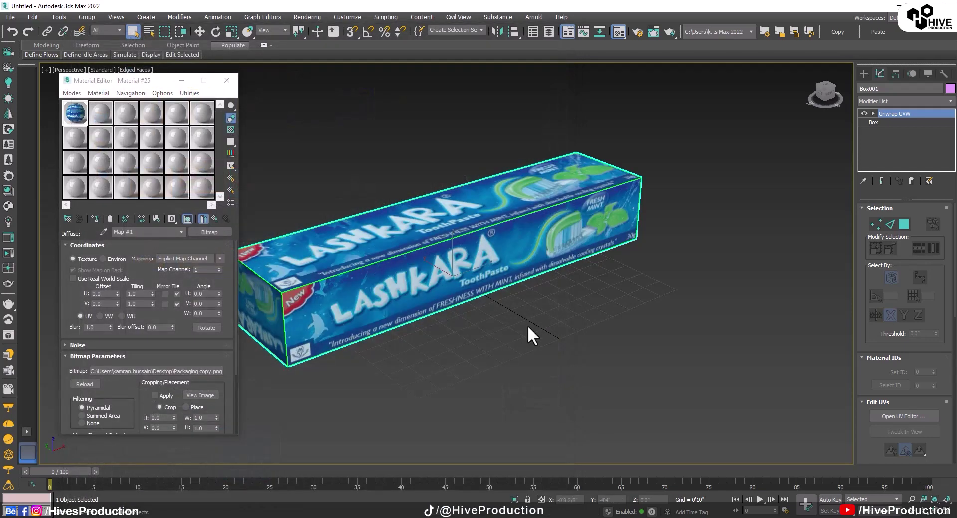
{"action": "left_click", "coordinate": [548, 344]}
{"action": "left_click", "coordinate": [227, 80]}
- Select the box's long side face with the directions and barcode and open the UV editor
{"action": "middle_click_drag", "start_coordinate": [562, 305], "coordinate": [347, 197], "text": "alt"}
{"action": "middle_click_drag", "start_coordinate": [284, 215], "coordinate": [517, 225], "text": "alt"}
{"action": "left_click", "coordinate": [518, 226]}
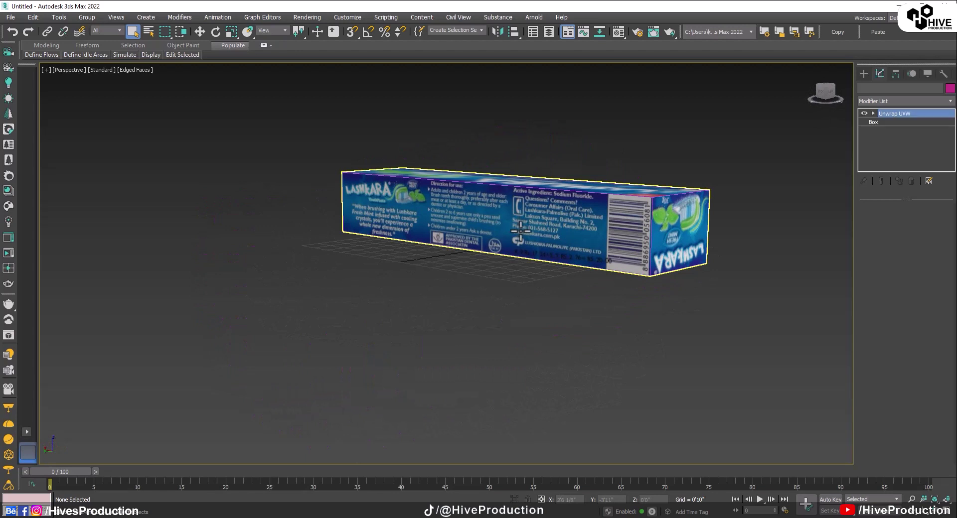
{"action": "left_click", "coordinate": [903, 224]}
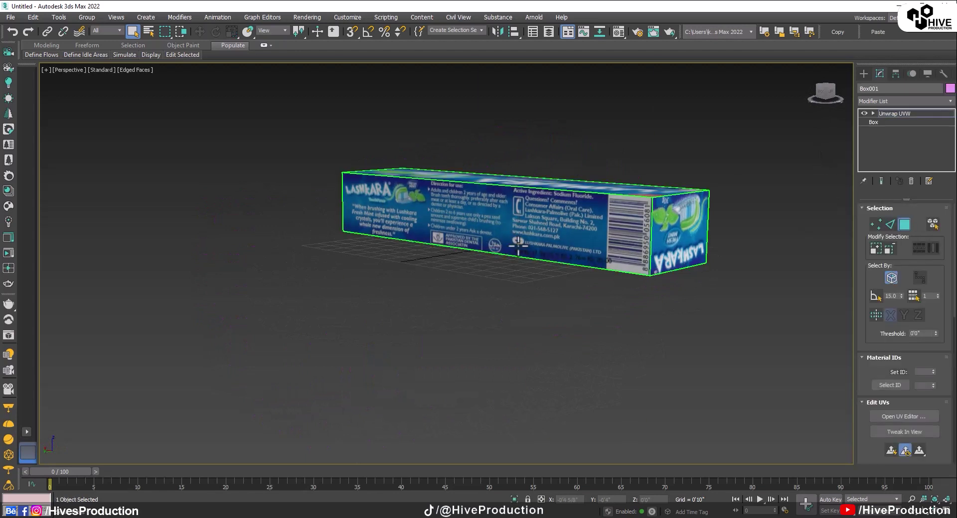
{"action": "left_click", "coordinate": [523, 242]}
{"action": "left_click", "coordinate": [914, 416]}
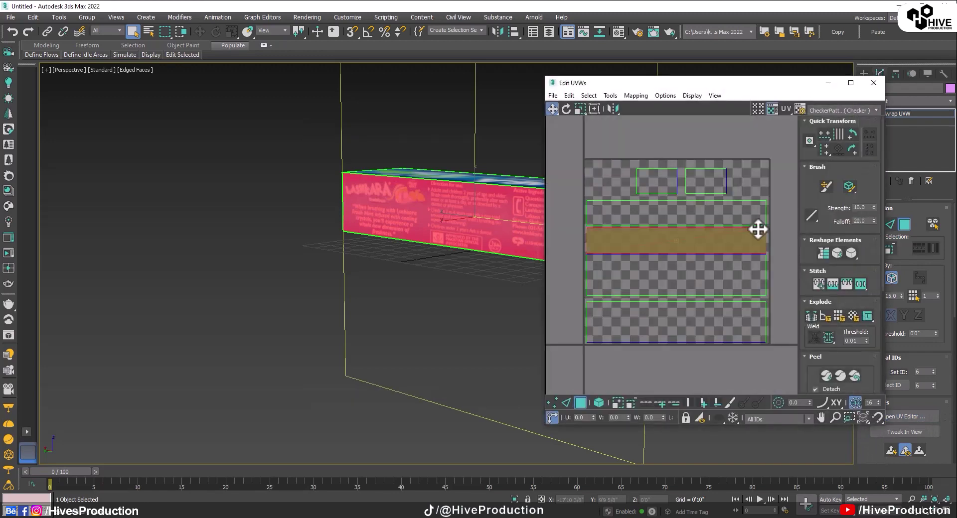
- Set Packaging copy as the background texture in the UV editor
{"action": "left_click", "coordinate": [838, 111]}
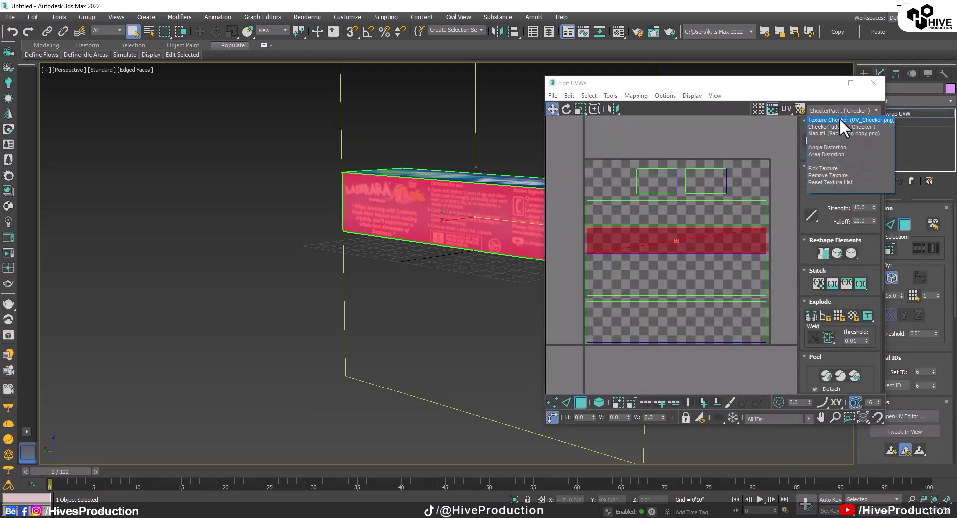
{"action": "left_click", "coordinate": [827, 169]}
{"action": "double_click", "coordinate": [688, 315]}
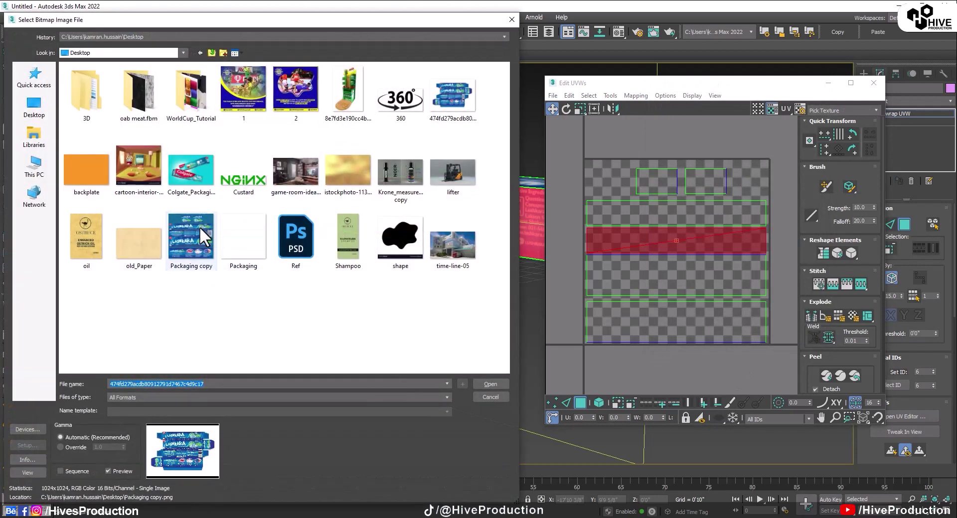
{"action": "double_click", "coordinate": [191, 241]}
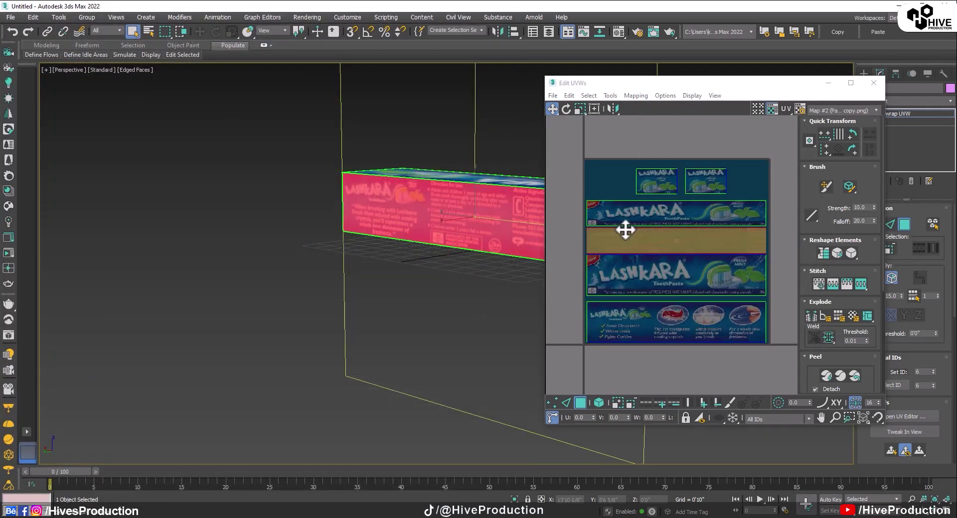
- Rotate the selected directions face's UVs by about -180° in the UV editor
{"action": "middle_click_drag", "start_coordinate": [429, 259], "coordinate": [553, 263], "text": "alt"}
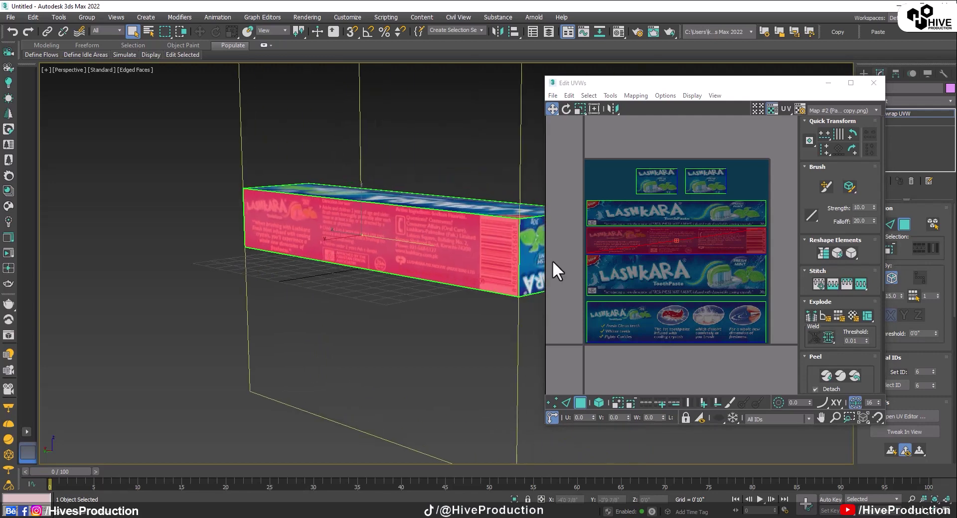
{"action": "left_click", "coordinate": [569, 108]}
{"action": "left_click_drag", "start_coordinate": [765, 234], "coordinate": [629, 244]}
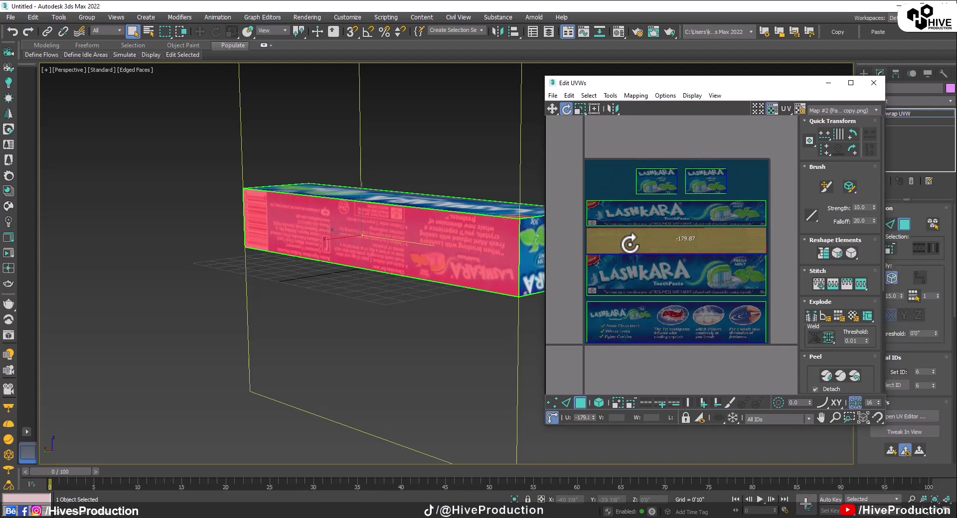
- Finish turning the directions face's UVs the right way up, turn on angle snap and deselect the face
{"action": "left_click_drag", "start_coordinate": [629, 245], "coordinate": [712, 244]}
{"action": "key", "text": "a"}
{"action": "left_click", "coordinate": [438, 310]}
{"action": "middle_click_drag", "start_coordinate": [438, 310], "coordinate": [505, 216], "text": "alt"}
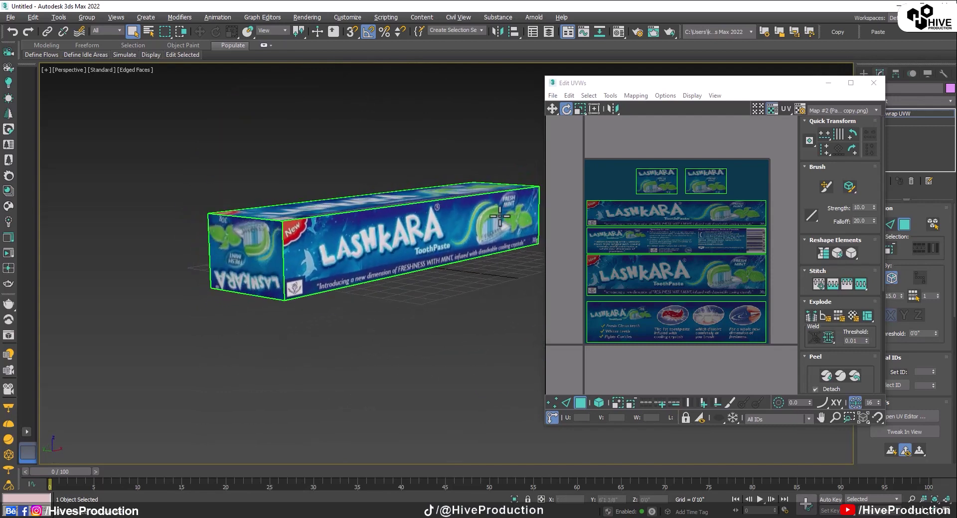
- Rotate the UVs of the end face beside the New badge half a turn so its logo reads upright
{"action": "left_click", "coordinate": [262, 277]}
{"action": "left_click_drag", "start_coordinate": [687, 166], "coordinate": [741, 190]}
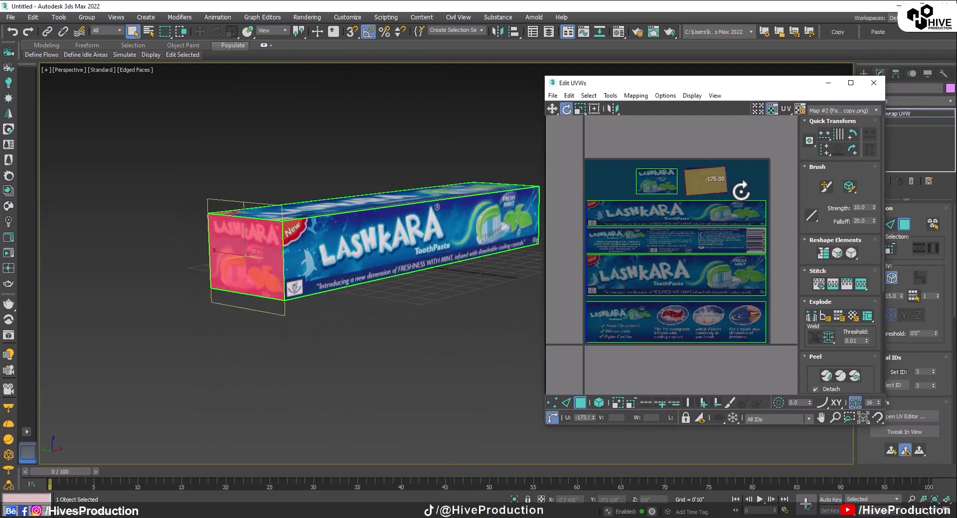
{"action": "left_click", "coordinate": [401, 306]}
- Rotate the opposite end face's UVs, beside the 30g label, half a turn so its logo reads upright
{"action": "middle_click_drag", "start_coordinate": [396, 317], "coordinate": [521, 261], "text": "alt"}
{"action": "left_click", "coordinate": [481, 247]}
{"action": "left_click_drag", "start_coordinate": [655, 206], "coordinate": [682, 188]}
{"action": "middle_click_drag", "start_coordinate": [518, 254], "coordinate": [454, 279], "text": "alt"}
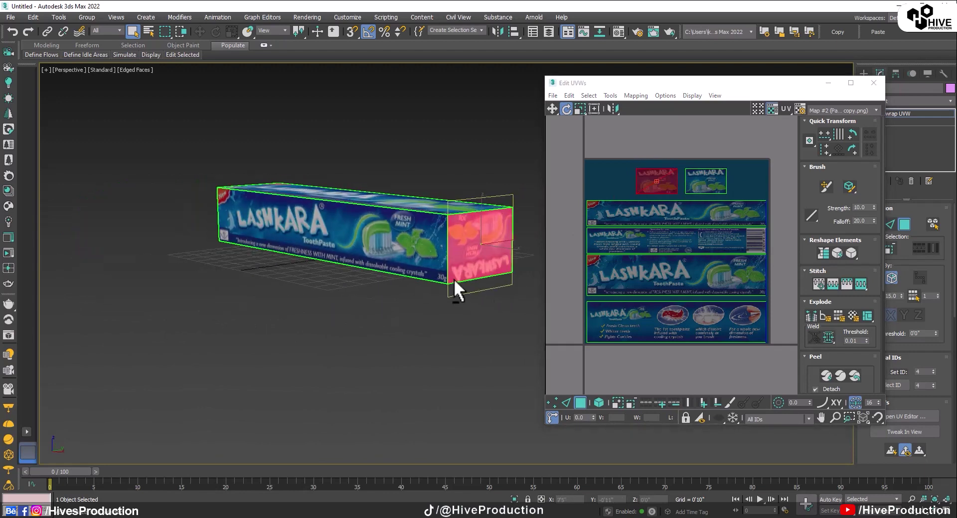
{"action": "left_click", "coordinate": [449, 354]}
- Close the UV editor, turn off the edged faces display and deselect the box
{"action": "middle_click_drag", "start_coordinate": [354, 270], "coordinate": [521, 247], "text": "alt"}
{"action": "left_click", "coordinate": [869, 82]}
{"action": "middle_click_drag", "start_coordinate": [486, 369], "coordinate": [664, 248], "text": "alt"}
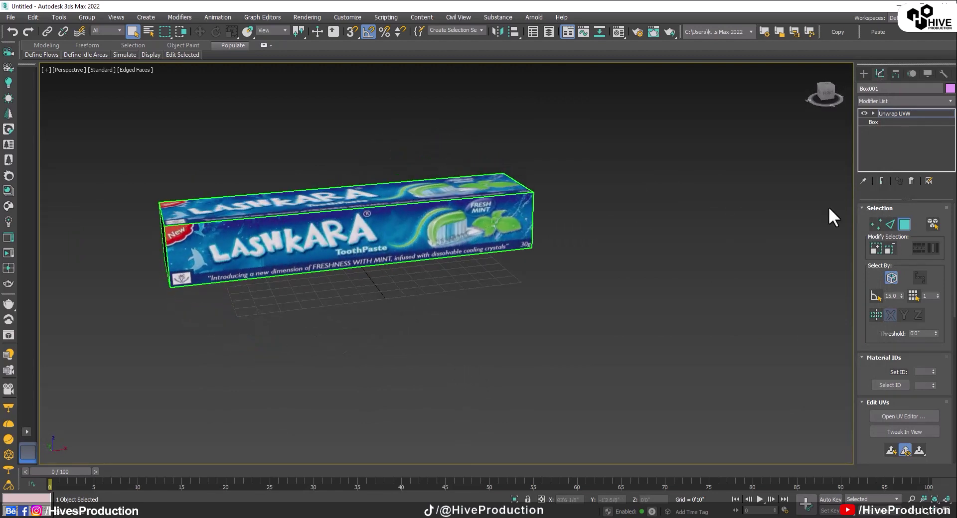
{"action": "key", "text": "F4"}
{"action": "left_click", "coordinate": [660, 331]}
{"action": "mouse_move", "coordinate": [495, 299]}
{"action": "middle_mouse_down"}
{"action": "mouse_move", "coordinate": [483, 294]}
{"action": "mouse_move", "coordinate": [484, 310]}
{"action": "mouse_move", "coordinate": [468, 316]}
{"action": "mouse_move", "coordinate": [451, 224]}
{"action": "mouse_move", "coordinate": [417, 289]}
{"action": "mouse_move", "coordinate": [385, 256]}
{"action": "mouse_move", "coordinate": [425, 182]}
{"action": "middle_mouse_up"}
{"action": "left_click", "coordinate": [417, 289]}
{"action": "key", "text": "ctrl+d"}
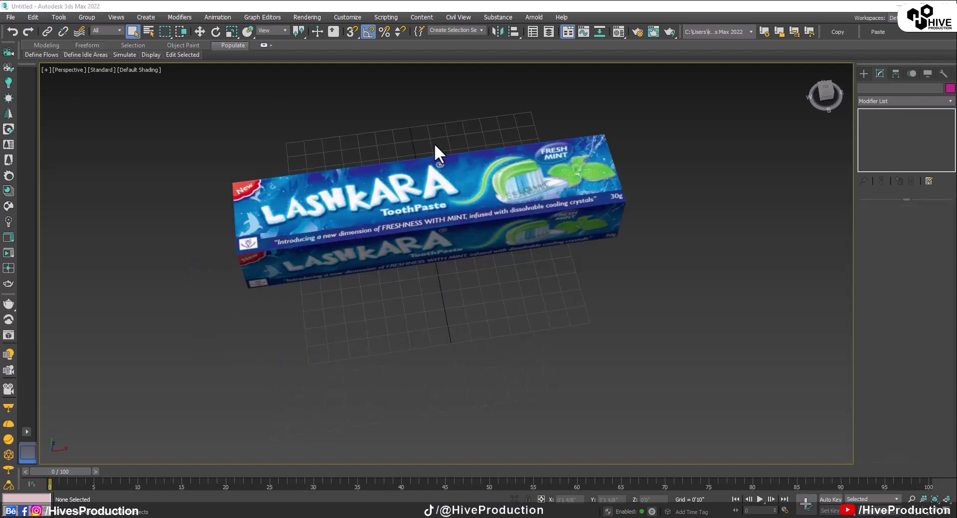
- Choose the wine_Glass scene on the Desktop as the file to merge into the current scene
{"action": "left_click", "coordinate": [10, 17]}
{"action": "mouse_move", "coordinate": [58, 153]}
{"action": "left_click", "coordinate": [157, 165]}
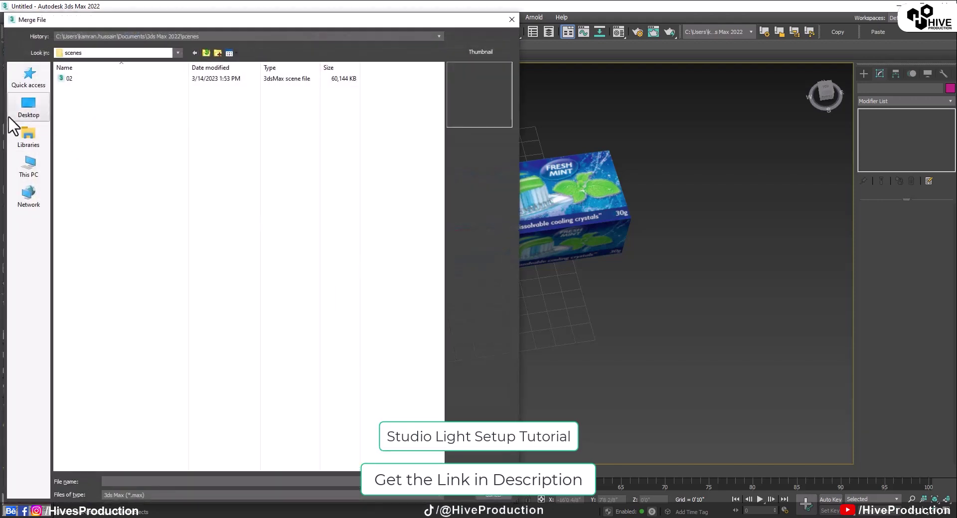
{"action": "left_click", "coordinate": [31, 112]}
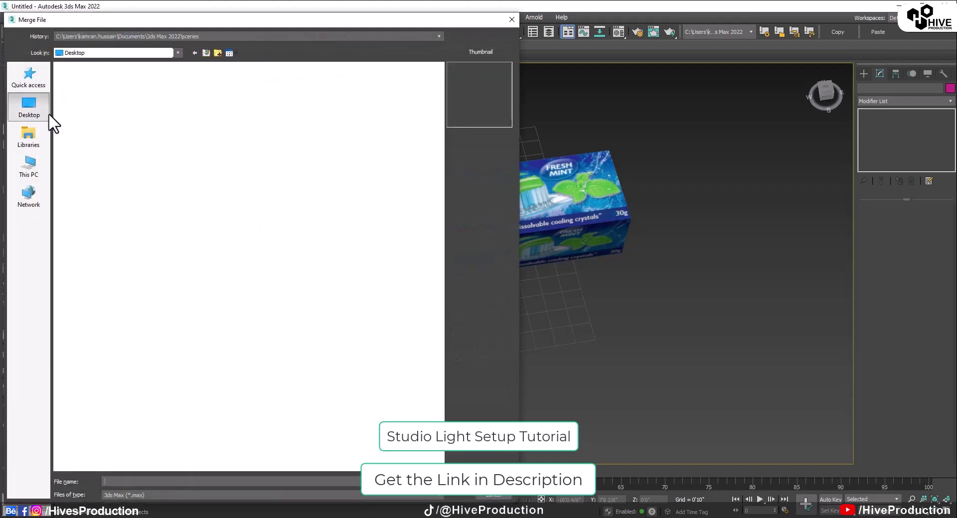
{"action": "scroll", "coordinate": [315, 276], "scroll_direction": "down", "scroll_amount": 5}
{"action": "left_click", "coordinate": [272, 414]}
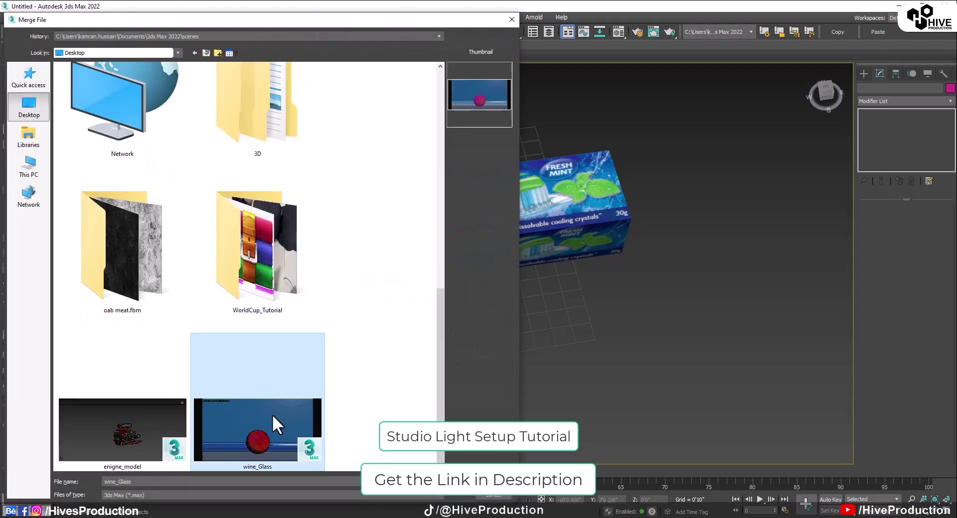
{"action": "double_click", "coordinate": [272, 414]}
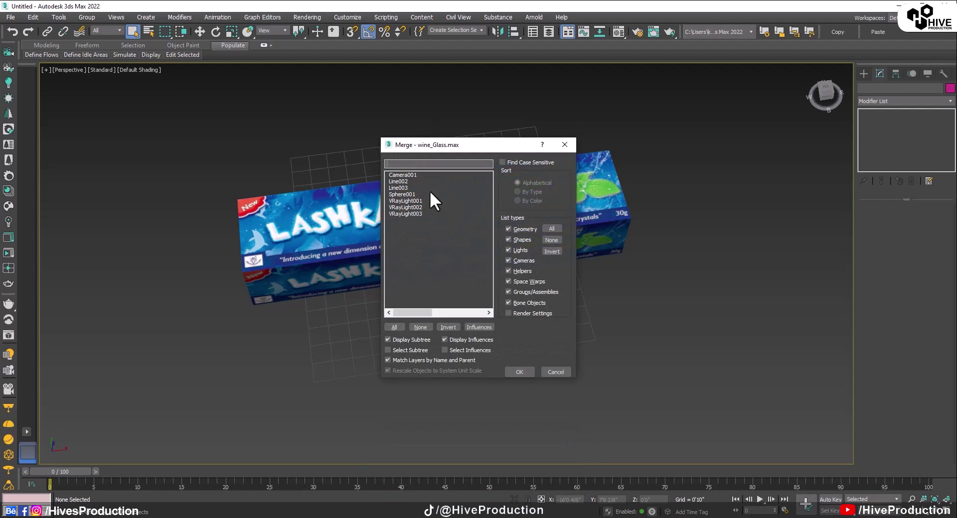
- Merge all objects of wine_Glass except Sphere001, bringing in its camera, lines and VRay lights
{"action": "left_click", "coordinate": [394, 327]}
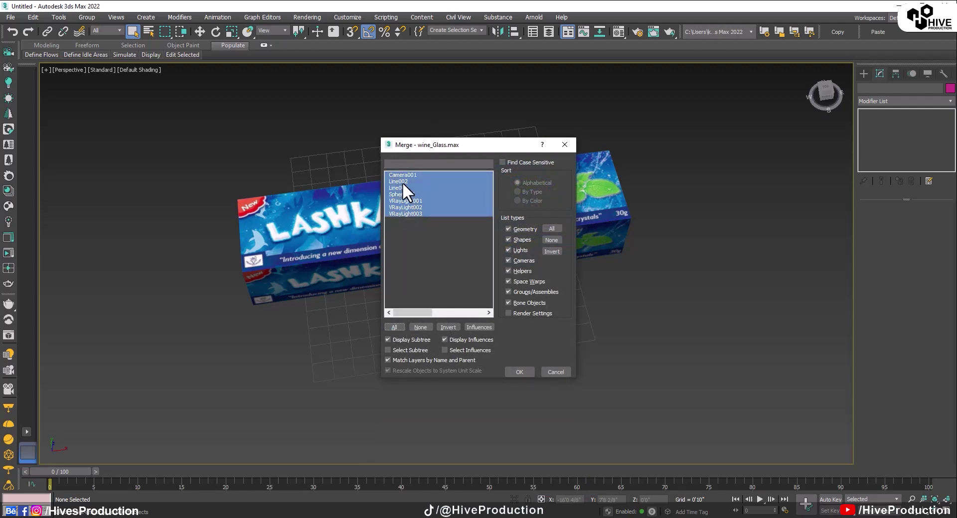
{"action": "left_click", "coordinate": [402, 194], "text": "ctrl"}
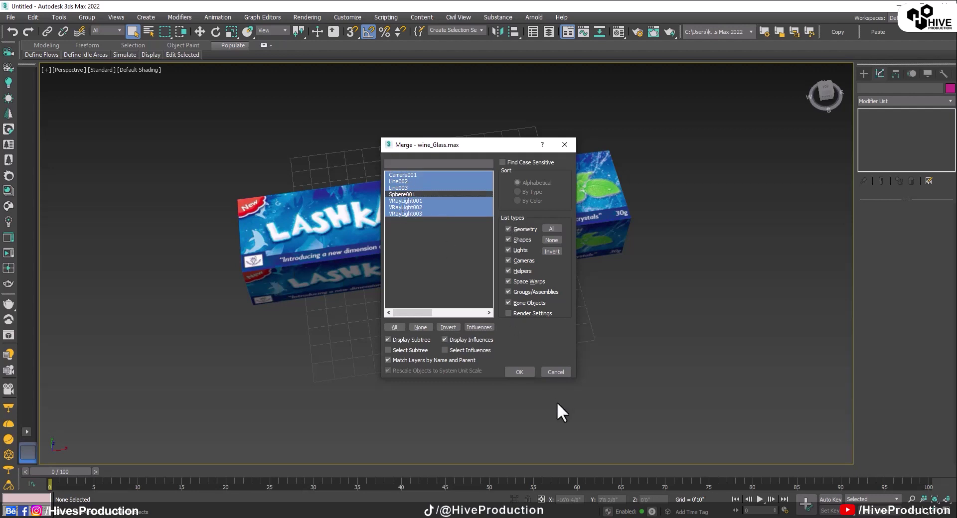
{"action": "left_click", "coordinate": [519, 372]}
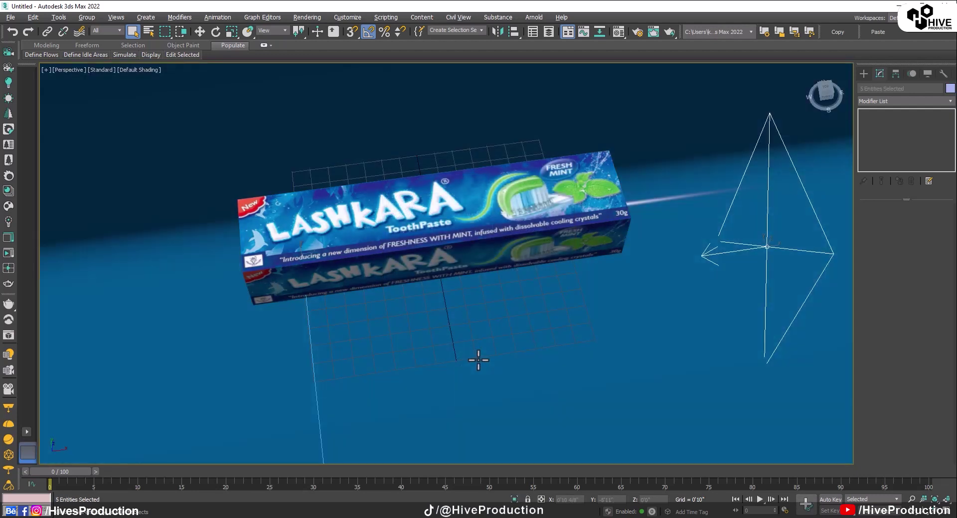
- View the scene through Camera001 and move the toothpaste box into the middle of the frame
{"action": "middle_click_drag", "start_coordinate": [478, 359], "coordinate": [490, 338], "text": "alt"}
{"action": "key", "text": "c"}
{"action": "left_click", "coordinate": [646, 242]}
{"action": "key", "text": "w"}
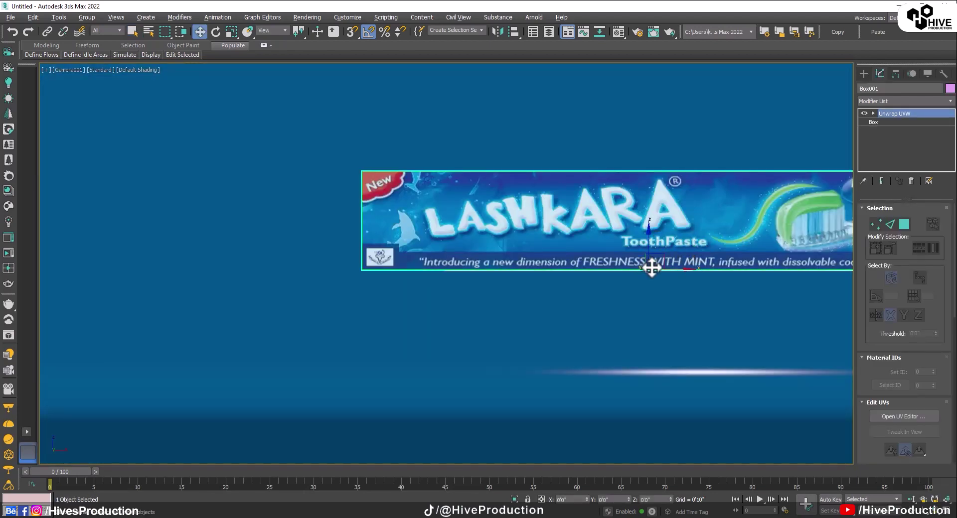
{"action": "left_click_drag", "start_coordinate": [670, 270], "coordinate": [442, 303]}
- Scale the toothpaste box down so its full length fits within the camera frame
{"action": "key", "text": "r"}
{"action": "mouse_move", "coordinate": [425, 260]}
{"action": "left_mouse_down"}
{"action": "mouse_move", "coordinate": [425, 284]}
{"action": "mouse_move", "coordinate": [425, 253]}
{"action": "left_mouse_up"}
{"action": "key", "text": "e"}
- Lower the floor vertices of the extruded backdrop Line003 in the Left view, working in four viewports
{"action": "left_click", "coordinate": [556, 385]}
{"action": "key", "text": "alt+w"}
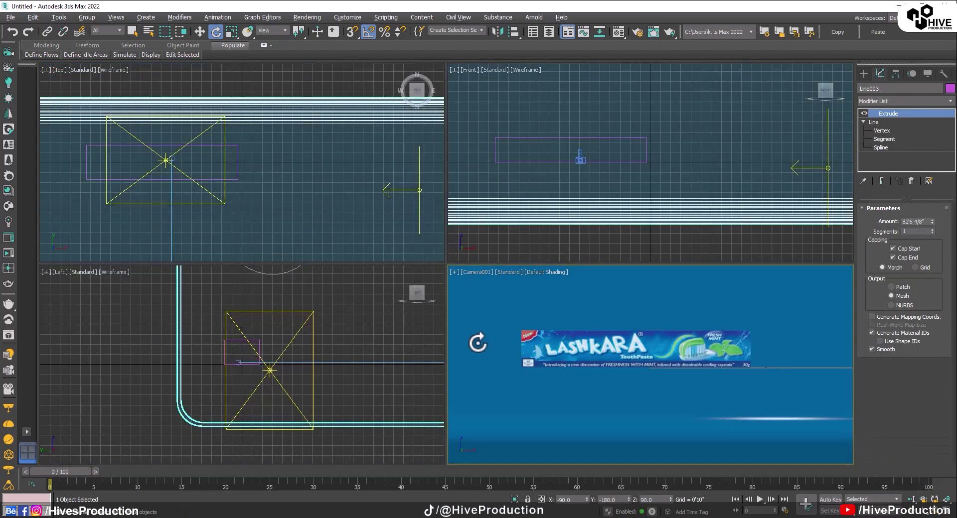
{"action": "scroll", "coordinate": [306, 396], "scroll_direction": "down", "scroll_amount": 5}
{"action": "left_click", "coordinate": [343, 438]}
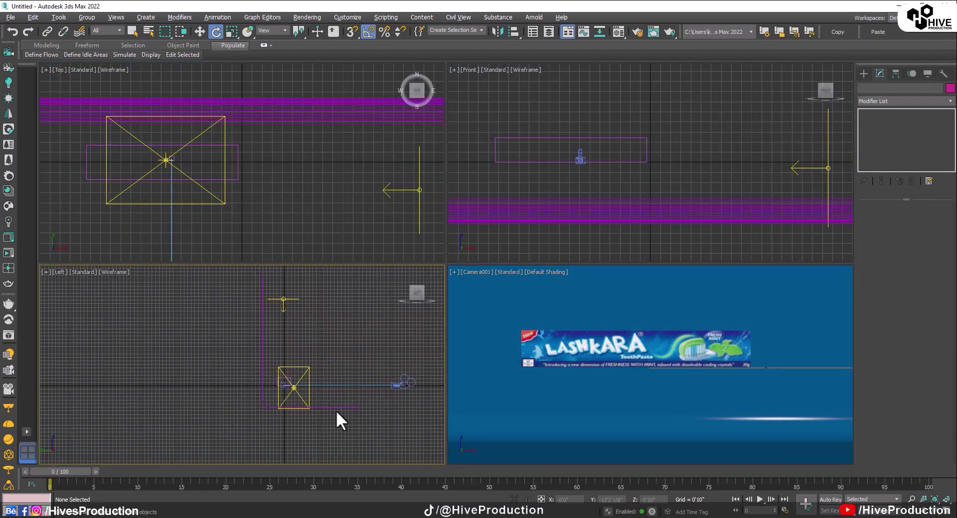
{"action": "left_click", "coordinate": [335, 408]}
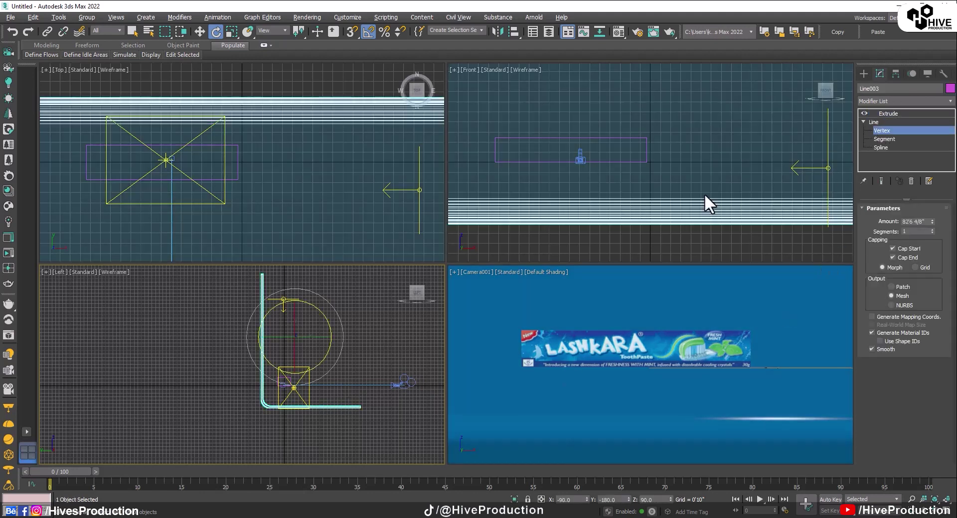
{"action": "left_click", "coordinate": [881, 130]}
{"action": "key", "text": "w"}
{"action": "left_click_drag", "start_coordinate": [364, 375], "coordinate": [369, 412]}
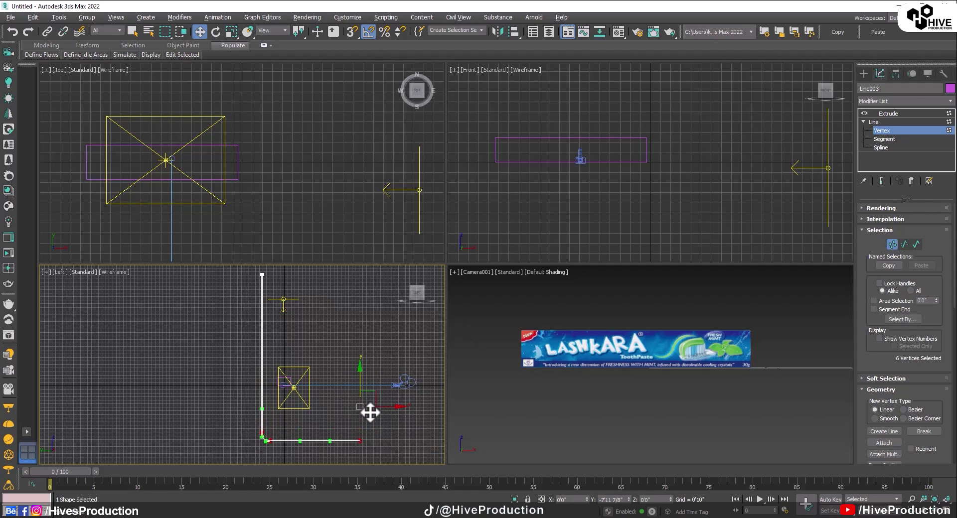
{"action": "left_click", "coordinate": [884, 114]}
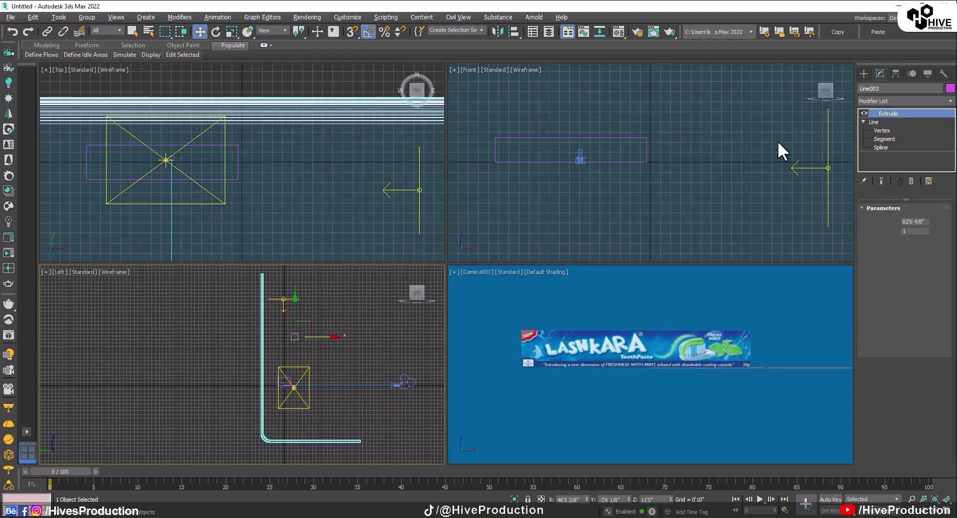
- Rotate the box 30° about Z and tilt it so it slopes down diagonally in the camera view
{"action": "left_click", "coordinate": [647, 355]}
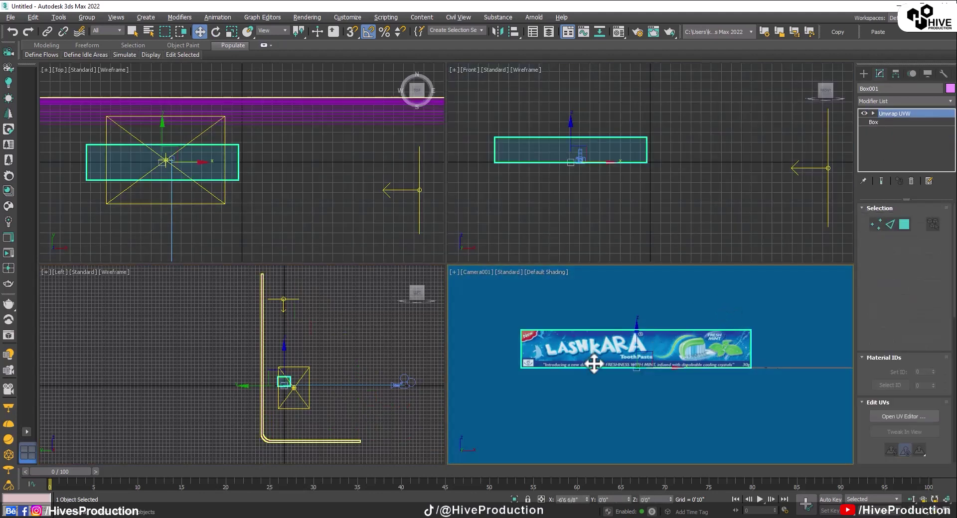
{"action": "key", "text": "e"}
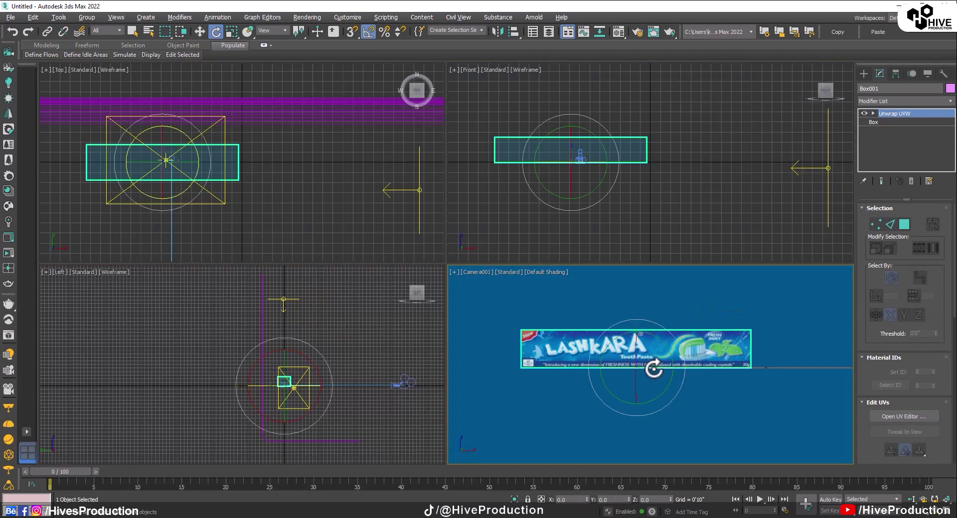
{"action": "left_click_drag", "start_coordinate": [653, 369], "coordinate": [668, 370]}
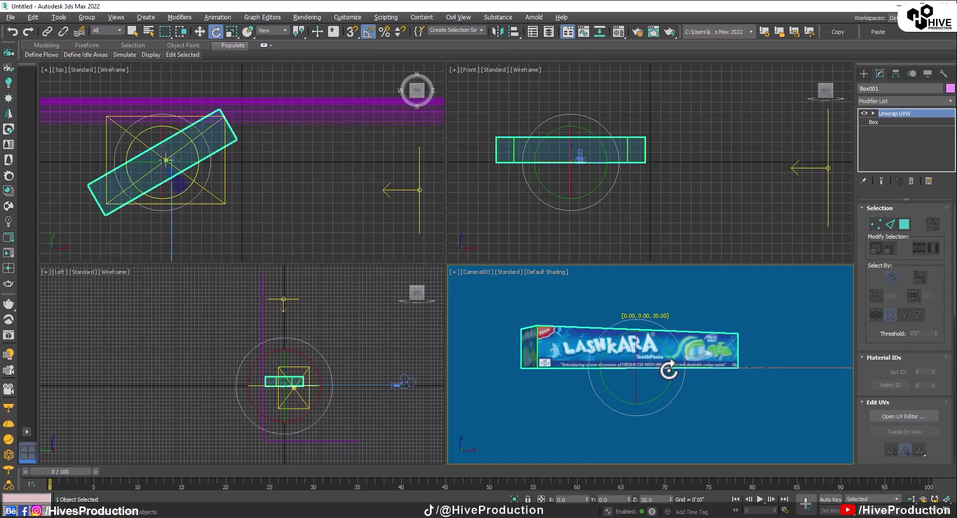
{"action": "mouse_move", "coordinate": [606, 365]}
{"action": "left_mouse_down"}
{"action": "mouse_move", "coordinate": [601, 351]}
{"action": "mouse_move", "coordinate": [604, 359]}
{"action": "mouse_move", "coordinate": [653, 350]}
{"action": "mouse_move", "coordinate": [645, 346]}
{"action": "mouse_move", "coordinate": [651, 352]}
{"action": "mouse_move", "coordinate": [621, 383]}
{"action": "mouse_move", "coordinate": [623, 401]}
{"action": "mouse_move", "coordinate": [659, 399]}
{"action": "mouse_move", "coordinate": [638, 396]}
{"action": "mouse_move", "coordinate": [631, 301]}
{"action": "left_mouse_up"}
- Duplicate the tilted box straight above the original
{"action": "key", "text": "w"}
{"action": "key", "text": "e"}
{"action": "key", "text": "w"}
{"action": "left_click", "coordinate": [485, 309]}
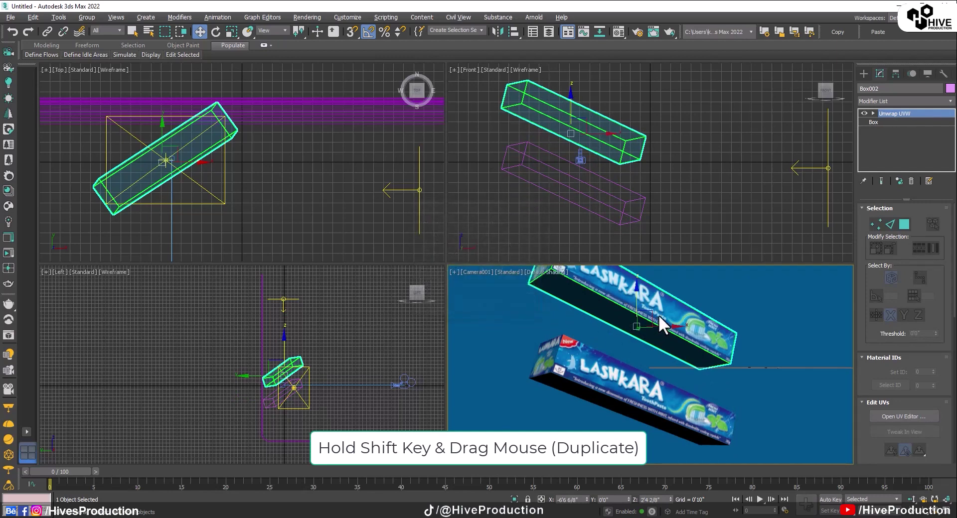
- Tilt the duplicate box the opposite way and move it up to the right of the original
{"action": "key", "text": "e"}
{"action": "left_click_drag", "start_coordinate": [662, 324], "coordinate": [656, 294]}
{"action": "key", "text": "w"}
{"action": "left_click_drag", "start_coordinate": [658, 327], "coordinate": [734, 343]}
{"action": "left_click_drag", "start_coordinate": [705, 306], "coordinate": [703, 321]}
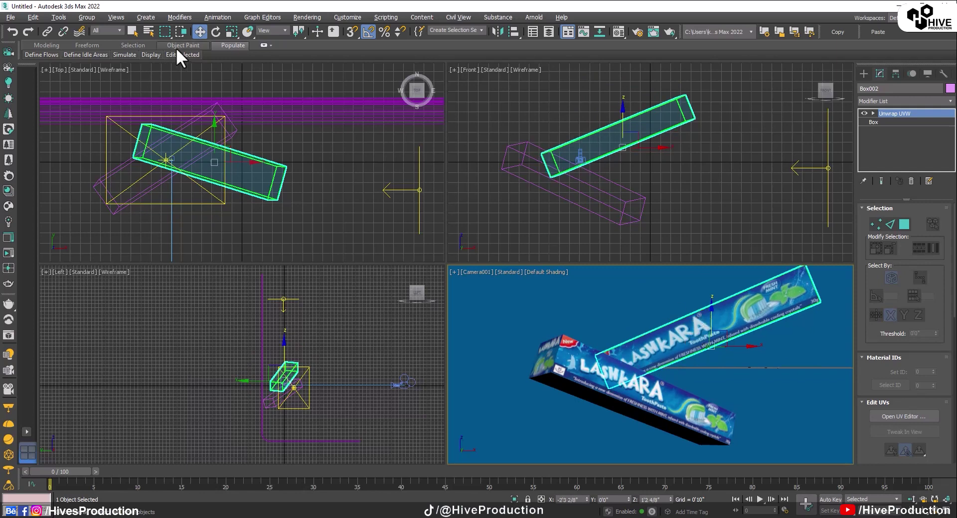
- Rotate the duplicate box 10° about its Y axis using the Local coordinate system
{"action": "left_click", "coordinate": [216, 32]}
{"action": "left_click", "coordinate": [277, 31]}
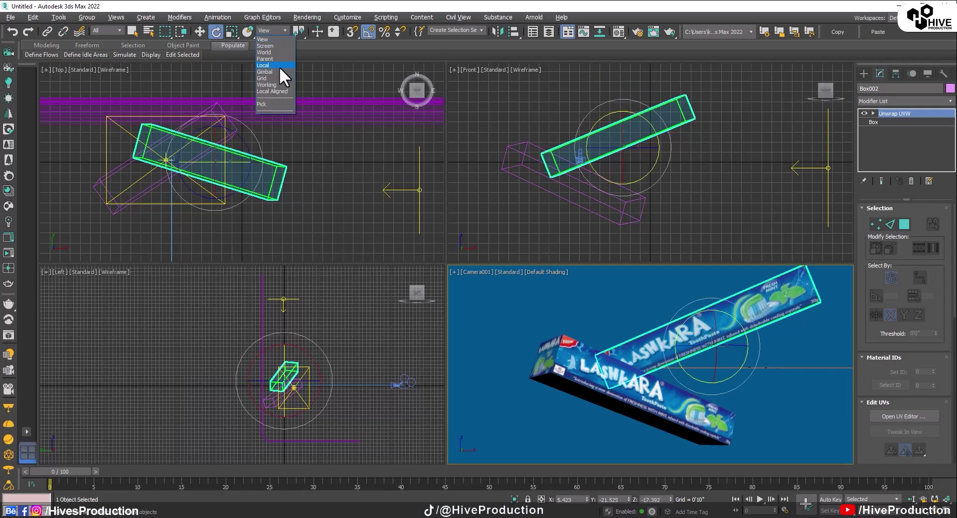
{"action": "left_click", "coordinate": [279, 67]}
{"action": "left_click_drag", "start_coordinate": [697, 333], "coordinate": [741, 324]}
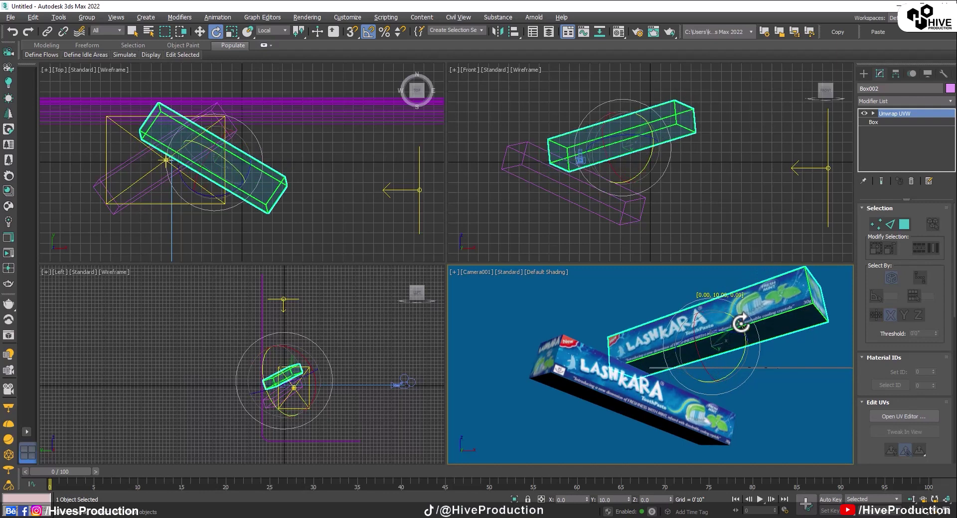
- Bring the two boxes closer together and centre the pair in the camera frame
{"action": "left_click", "coordinate": [652, 398]}
{"action": "key", "text": "w"}
{"action": "left_click_drag", "start_coordinate": [647, 411], "coordinate": [639, 420]}
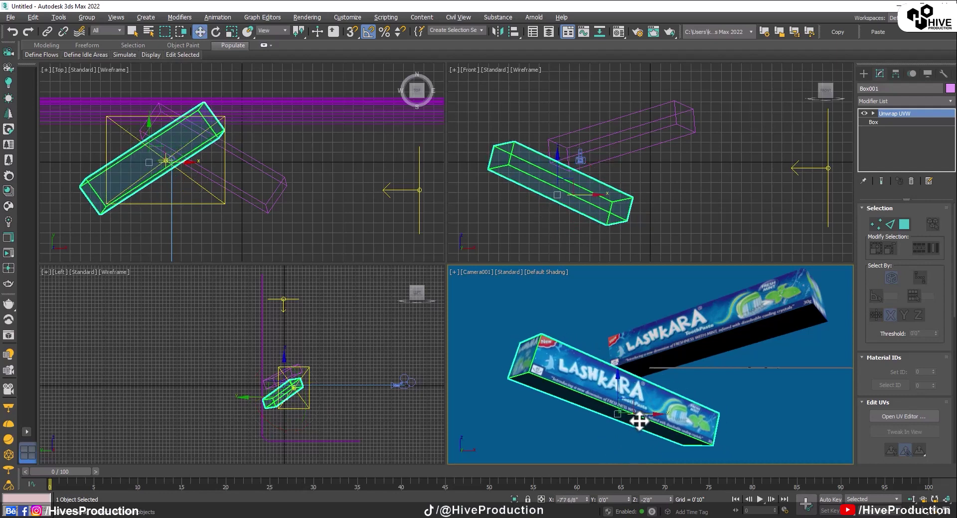
{"action": "left_click", "coordinate": [732, 337]}
{"action": "left_click_drag", "start_coordinate": [732, 339], "coordinate": [679, 325]}
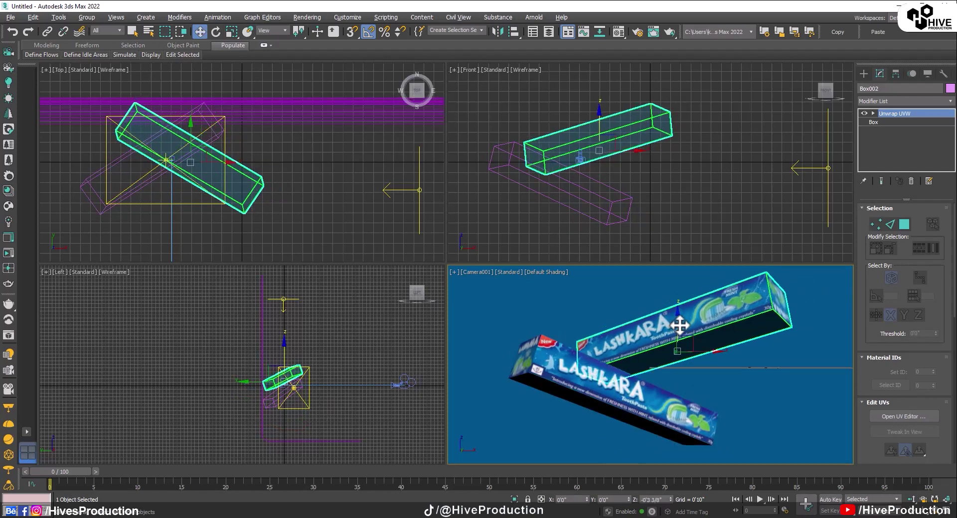
{"action": "left_click", "coordinate": [628, 391], "text": "ctrl"}
{"action": "mouse_move", "coordinate": [674, 367]}
{"action": "left_mouse_down"}
{"action": "mouse_move", "coordinate": [698, 370]}
{"action": "mouse_move", "coordinate": [690, 373]}
{"action": "left_mouse_up"}
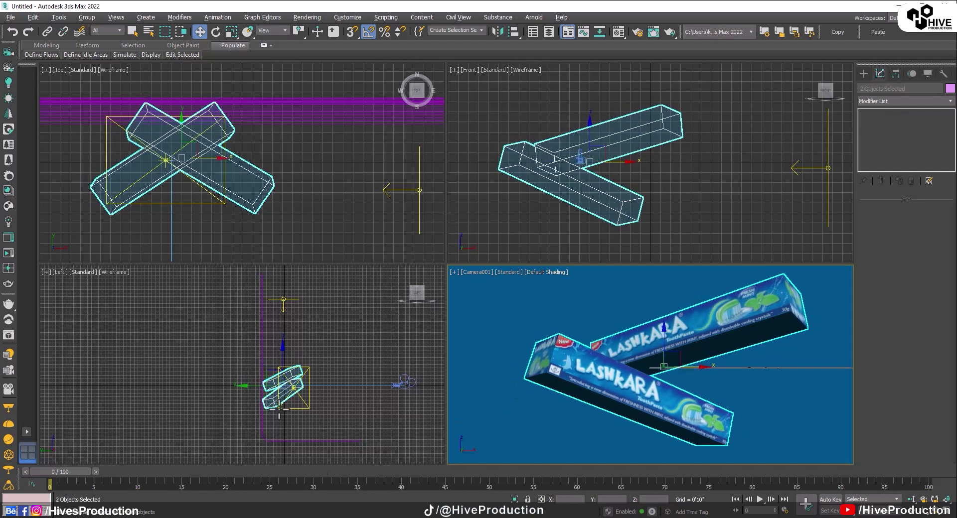
- Move the back wall vertices of backdrop Line003 farther behind the boxes in the Left view
{"action": "left_click", "coordinate": [286, 440]}
{"action": "left_click", "coordinate": [869, 131]}
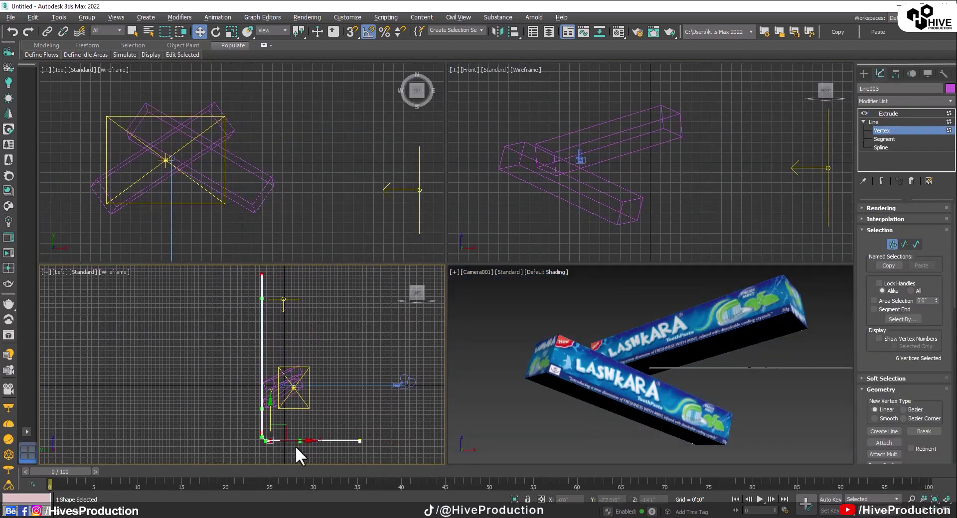
{"action": "left_click_drag", "start_coordinate": [293, 442], "coordinate": [280, 444]}
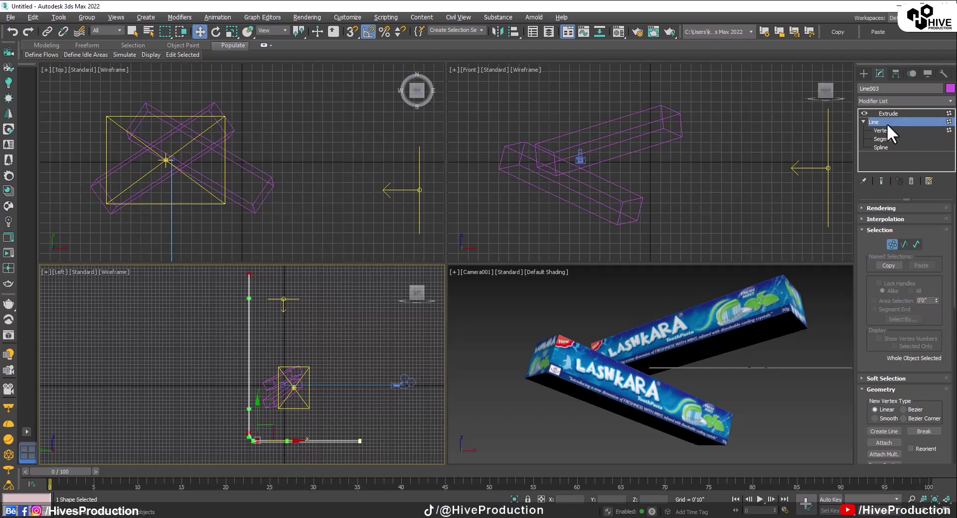
{"action": "left_click", "coordinate": [888, 113]}
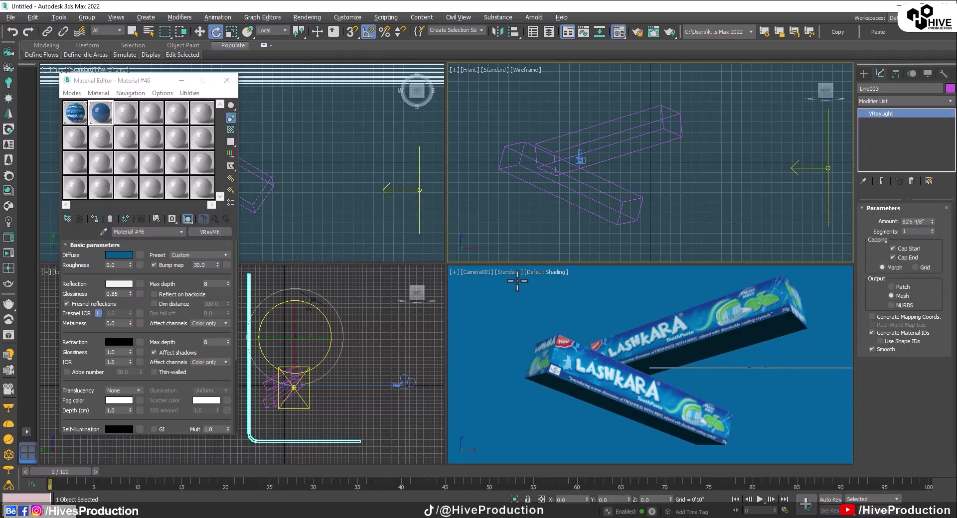
- Set the camera viewport to High Quality and move VRayLight002 closer to the boxes along X
{"action": "left_click", "coordinate": [508, 272]}
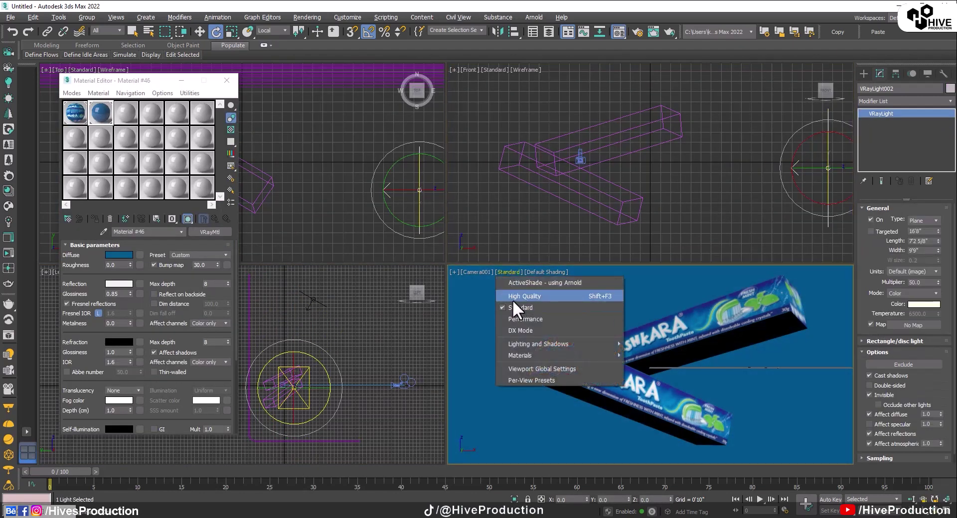
{"action": "left_click", "coordinate": [512, 295]}
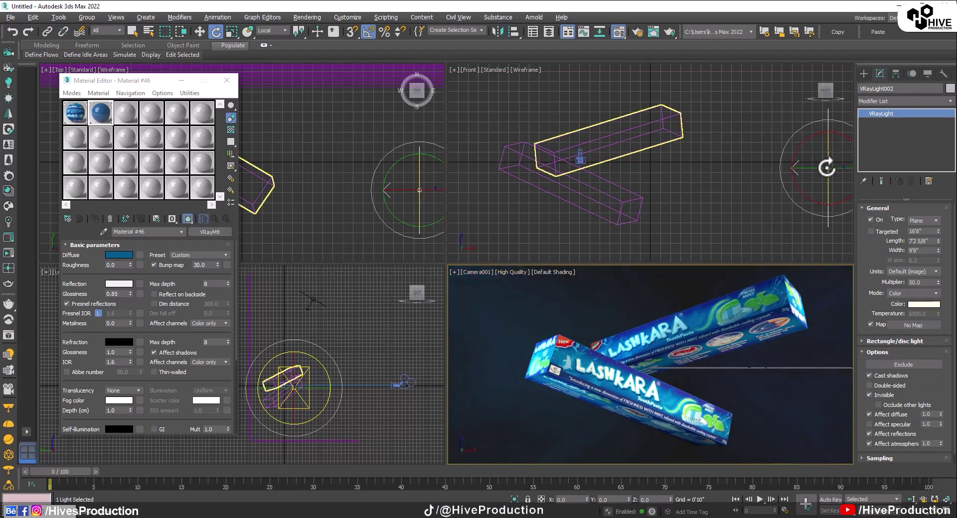
{"action": "right_click", "coordinate": [826, 176]}
{"action": "key", "text": "w"}
{"action": "left_click_drag", "start_coordinate": [842, 168], "coordinate": [784, 168]}
- Move VRayLight001 along X towards the boxes in the Top view
{"action": "scroll", "coordinate": [312, 183], "scroll_direction": "down", "scroll_amount": 4}
{"action": "middle_click_drag", "start_coordinate": [280, 207], "coordinate": [335, 199]}
{"action": "left_click", "coordinate": [304, 181]}
{"action": "left_click", "coordinate": [307, 181]}
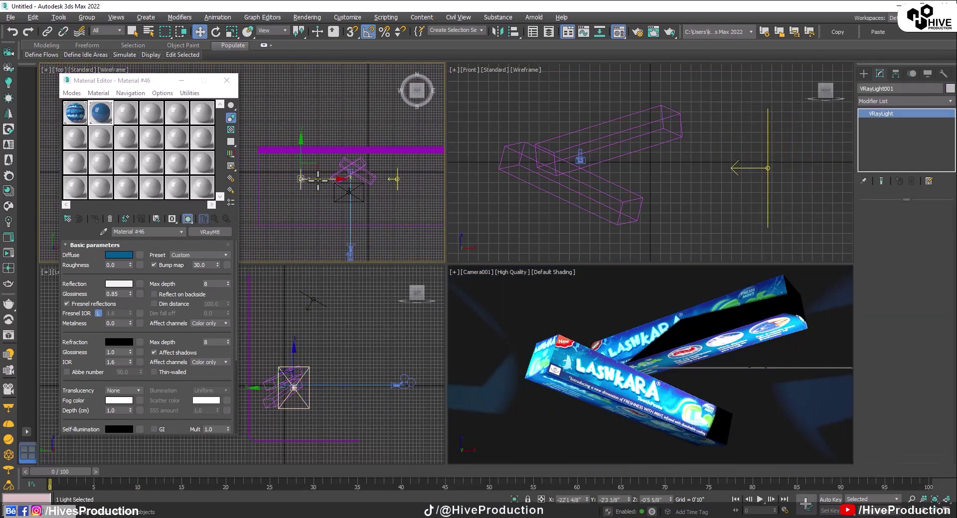
{"action": "left_click_drag", "start_coordinate": [325, 182], "coordinate": [322, 182]}
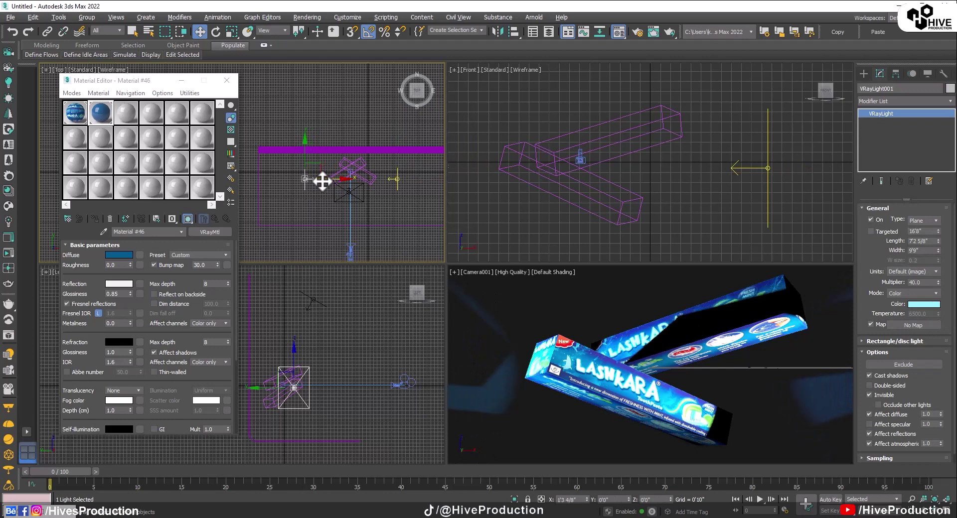
- Check VRayLight002's multiplier and set the multiplier of VRayLight001 to 25
{"action": "left_click", "coordinate": [767, 168]}
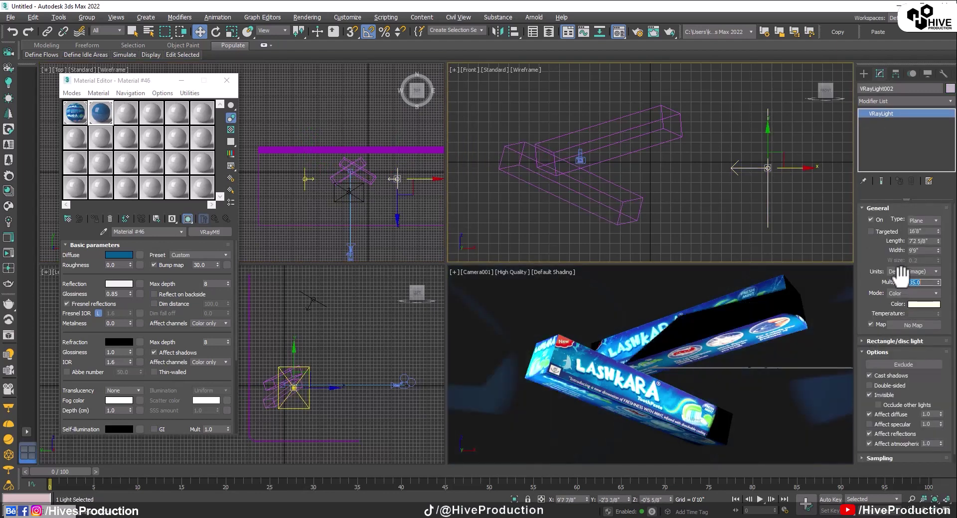
{"action": "left_click", "coordinate": [305, 179]}
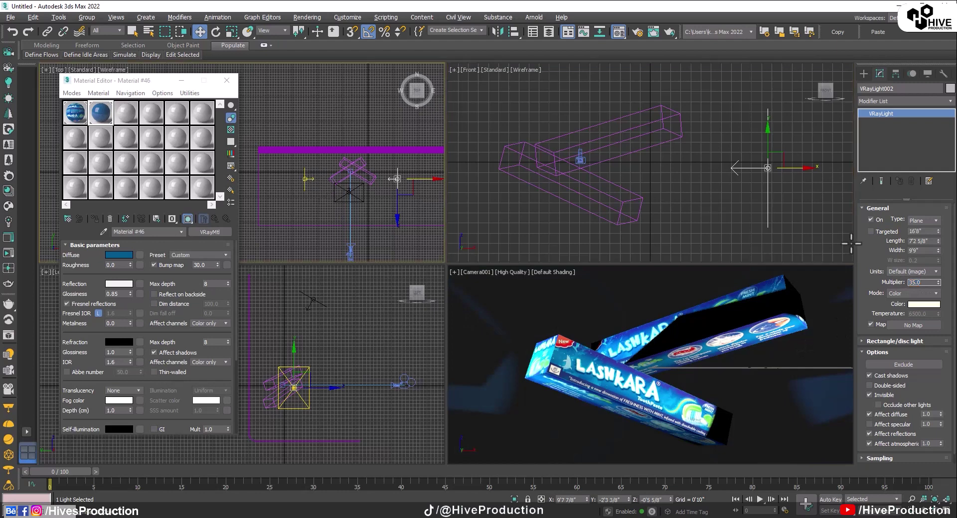
{"action": "type", "text": "25"}
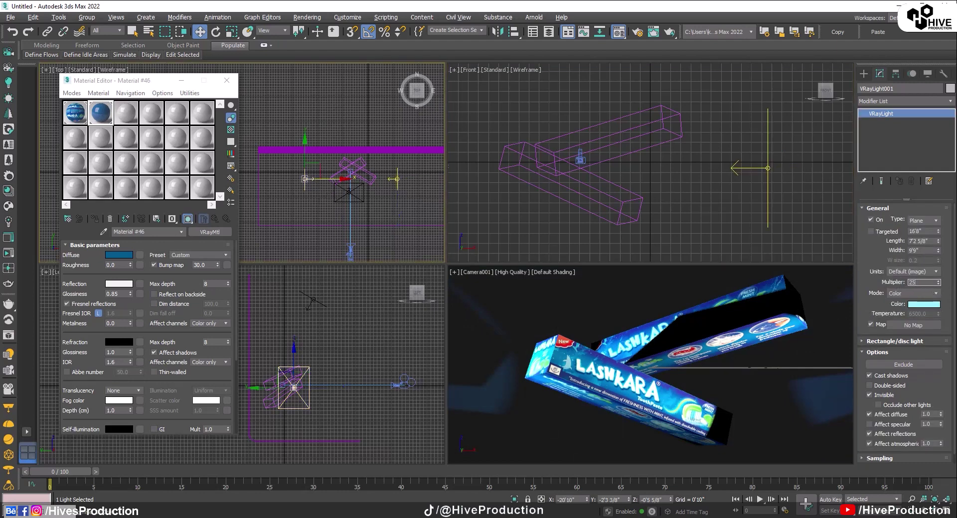
{"action": "key", "text": "Return"}
- Move the backdrop Line003 horizontally in the Left view so its back wall sits closer behind the boxes
{"action": "left_click", "coordinate": [719, 368]}
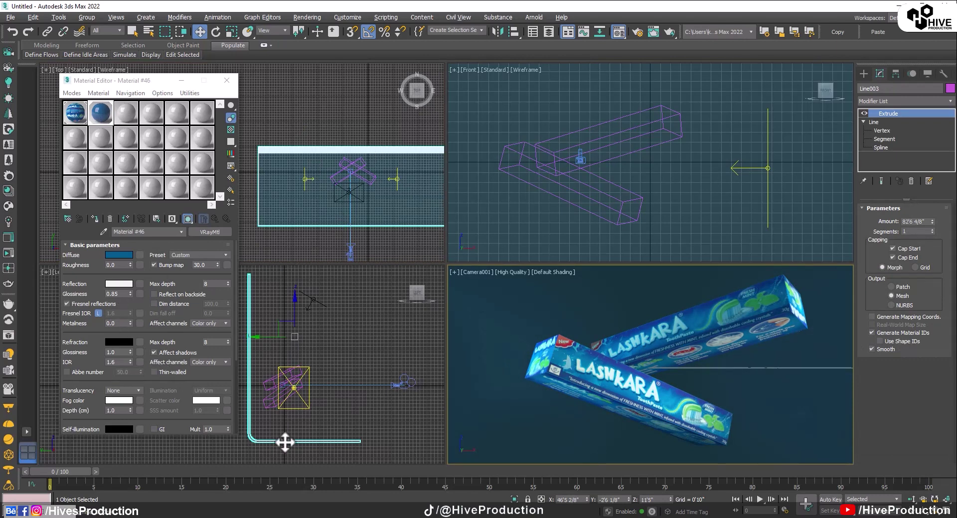
{"action": "right_click", "coordinate": [271, 354]}
{"action": "left_click_drag", "start_coordinate": [318, 337], "coordinate": [329, 342]}
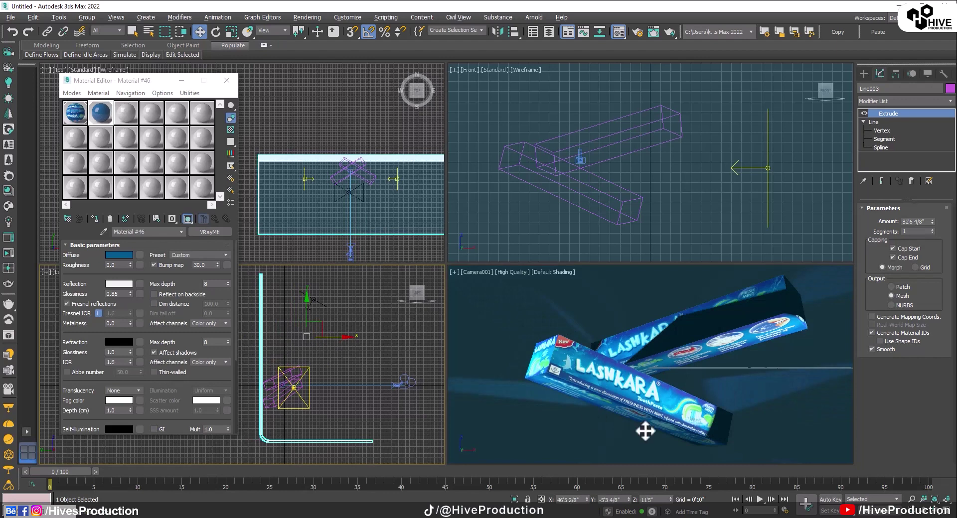
- Rotate the rear box Box002 by 90 degrees about its local X axis so its barcode side faces the camera
{"action": "left_click", "coordinate": [759, 330]}
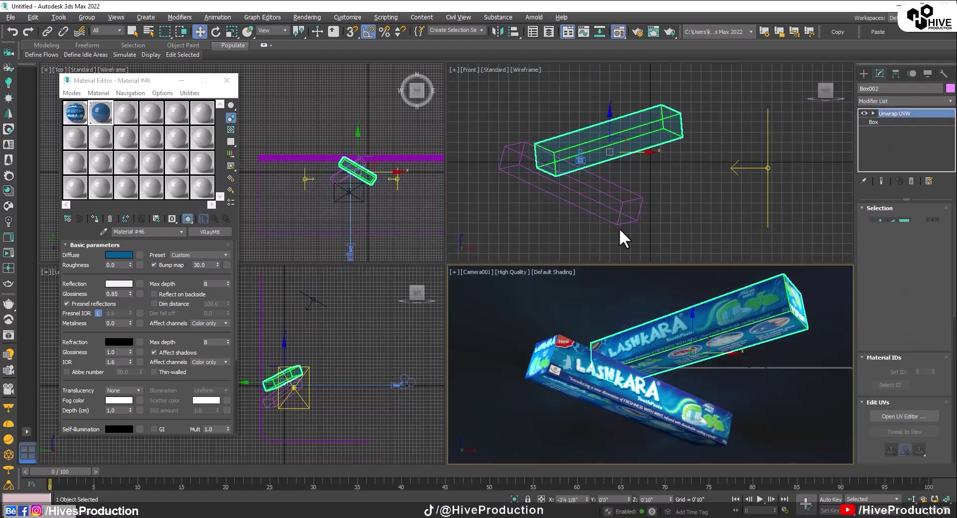
{"action": "left_click", "coordinate": [214, 33]}
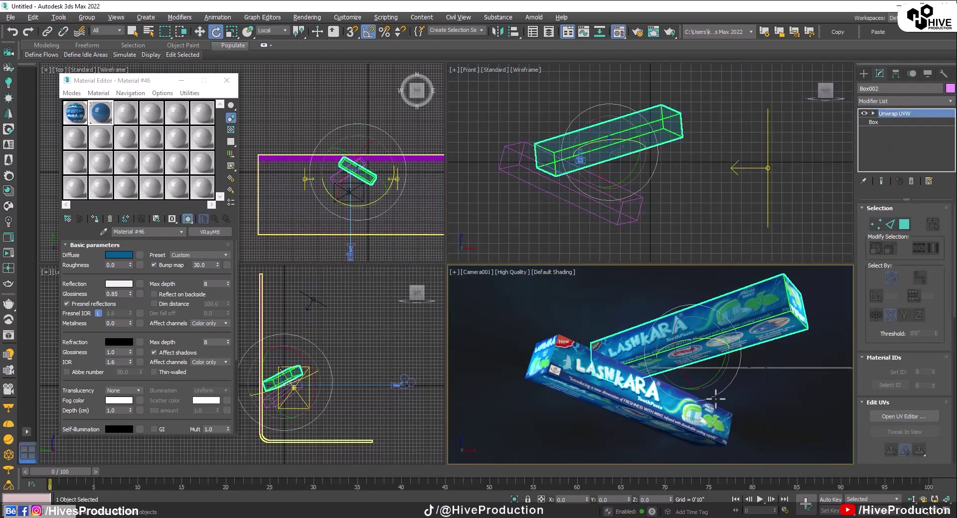
{"action": "left_click_drag", "start_coordinate": [673, 343], "coordinate": [692, 382]}
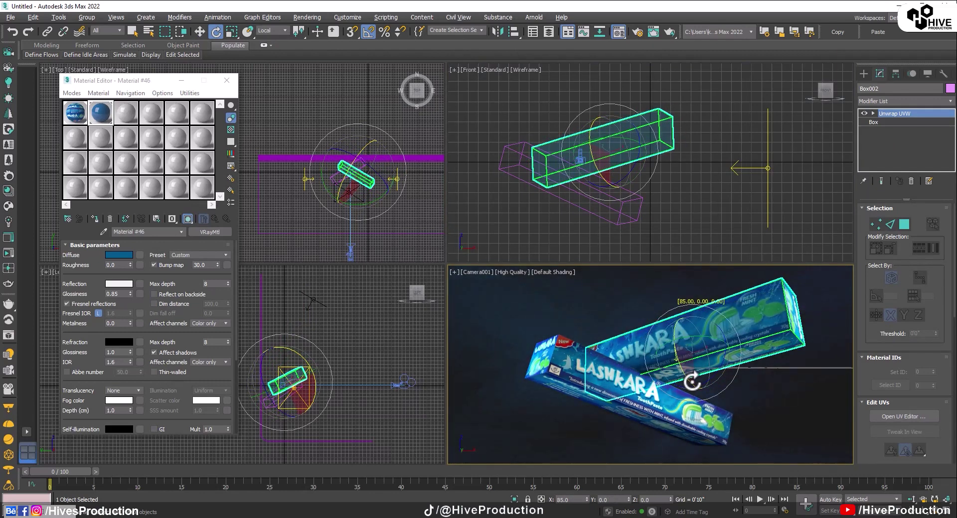
{"action": "key", "text": "w"}
{"action": "left_click_drag", "start_coordinate": [692, 336], "coordinate": [686, 384]}
{"action": "key", "text": "e"}
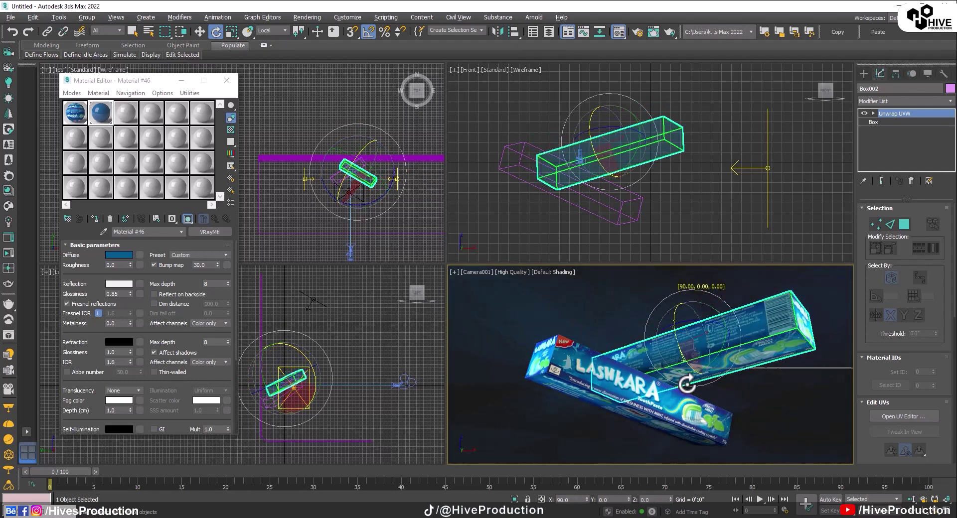
- Raise the rear box Box002 slightly along Z and lower the front box Box001 slightly to separate the pair
{"action": "key", "text": "w"}
{"action": "left_click_drag", "start_coordinate": [694, 326], "coordinate": [691, 310]}
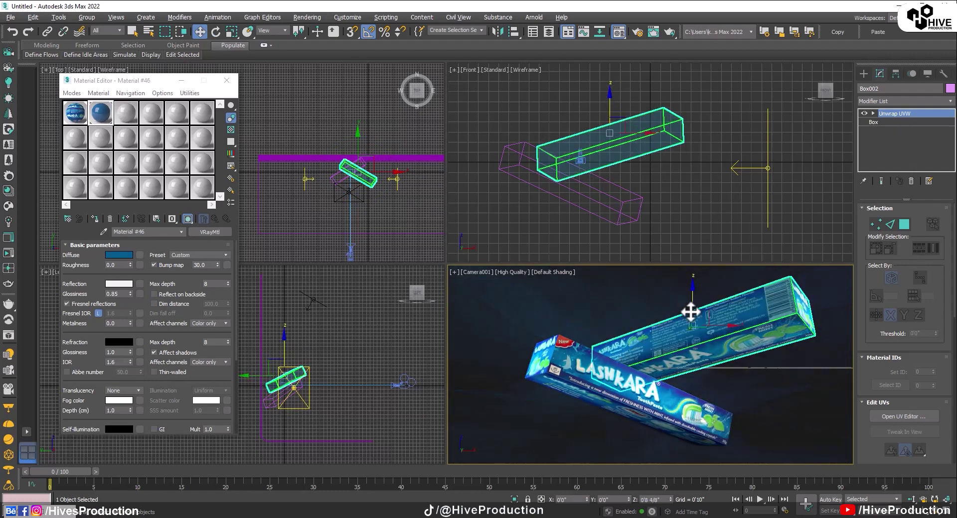
{"action": "left_click_drag", "start_coordinate": [636, 386], "coordinate": [636, 391]}
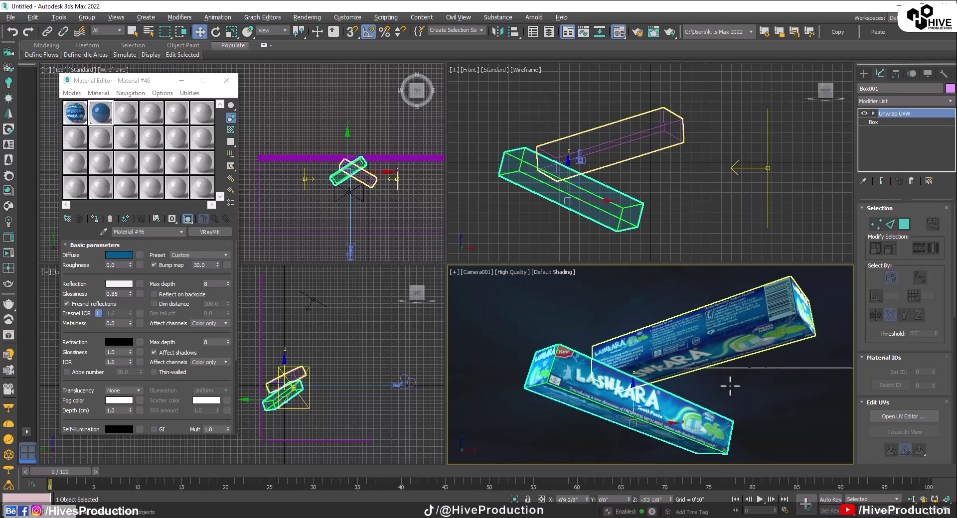
{"action": "left_click", "coordinate": [697, 324]}
- Render the camera view with V-Ray and inspect both boxes at 100% with the frame buffer's side panels collapsed
{"action": "key", "text": "shift+q"}
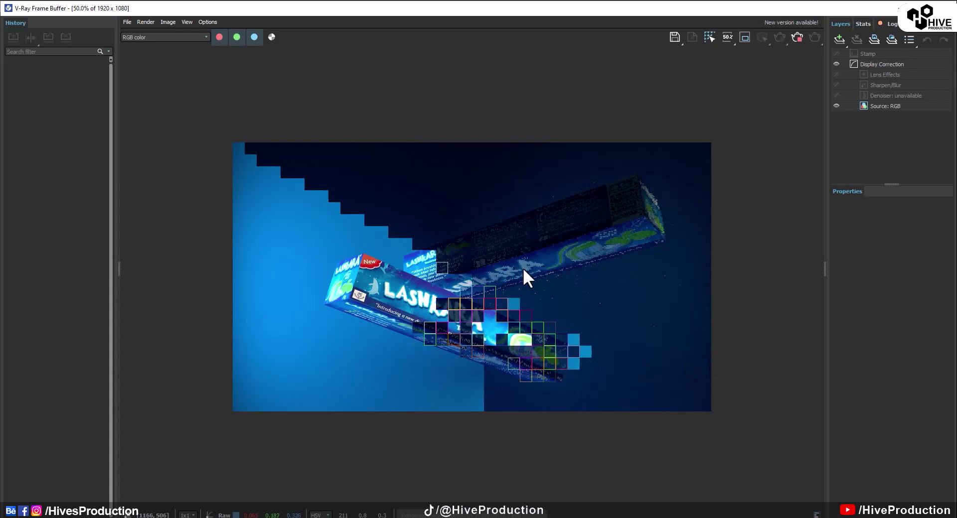
{"action": "left_click_drag", "start_coordinate": [824, 271], "coordinate": [897, 276]}
{"action": "left_click_drag", "start_coordinate": [119, 269], "coordinate": [20, 268]}
{"action": "scroll", "coordinate": [489, 284], "scroll_direction": "up", "scroll_amount": 1}
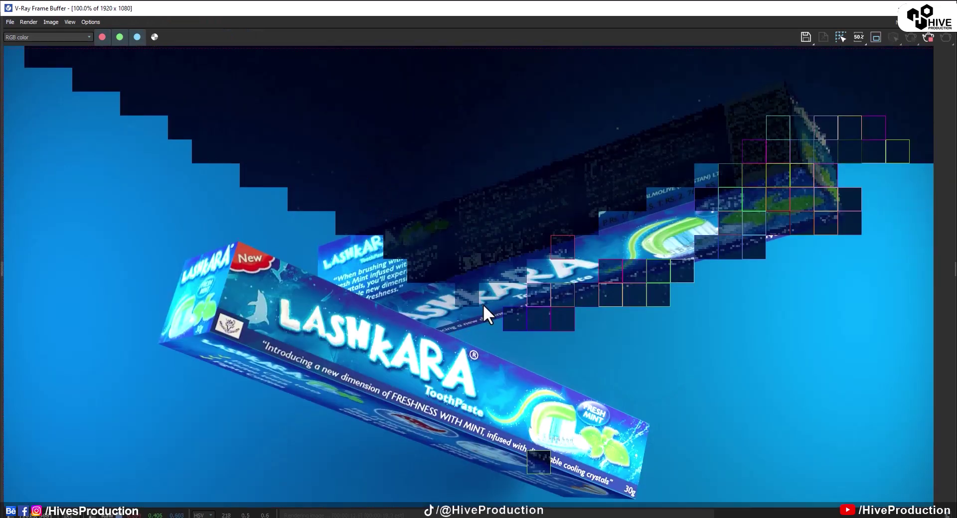
{"action": "middle_click_drag", "start_coordinate": [480, 303], "coordinate": [506, 298]}
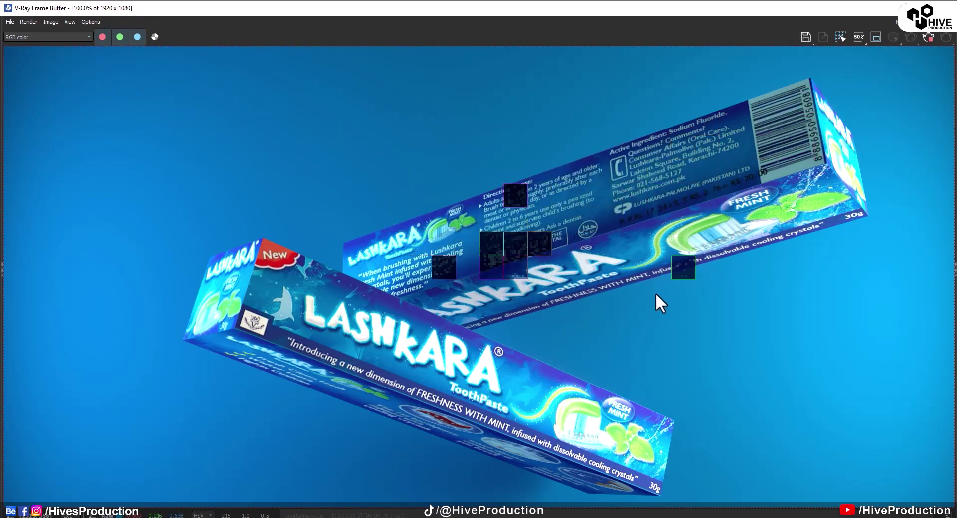
{"action": "scroll", "coordinate": [655, 292], "scroll_direction": "down", "scroll_amount": 2}
{"action": "scroll", "coordinate": [509, 306], "scroll_direction": "up", "scroll_amount": 2}
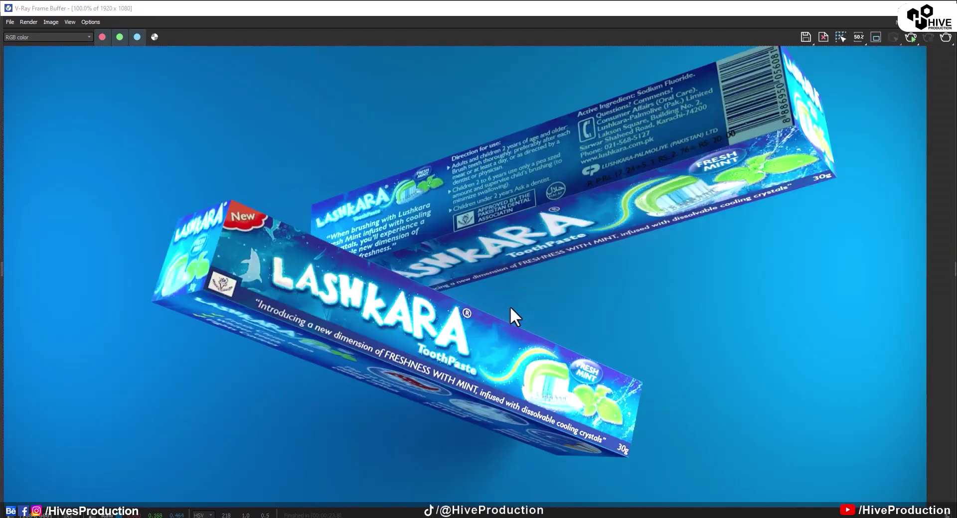